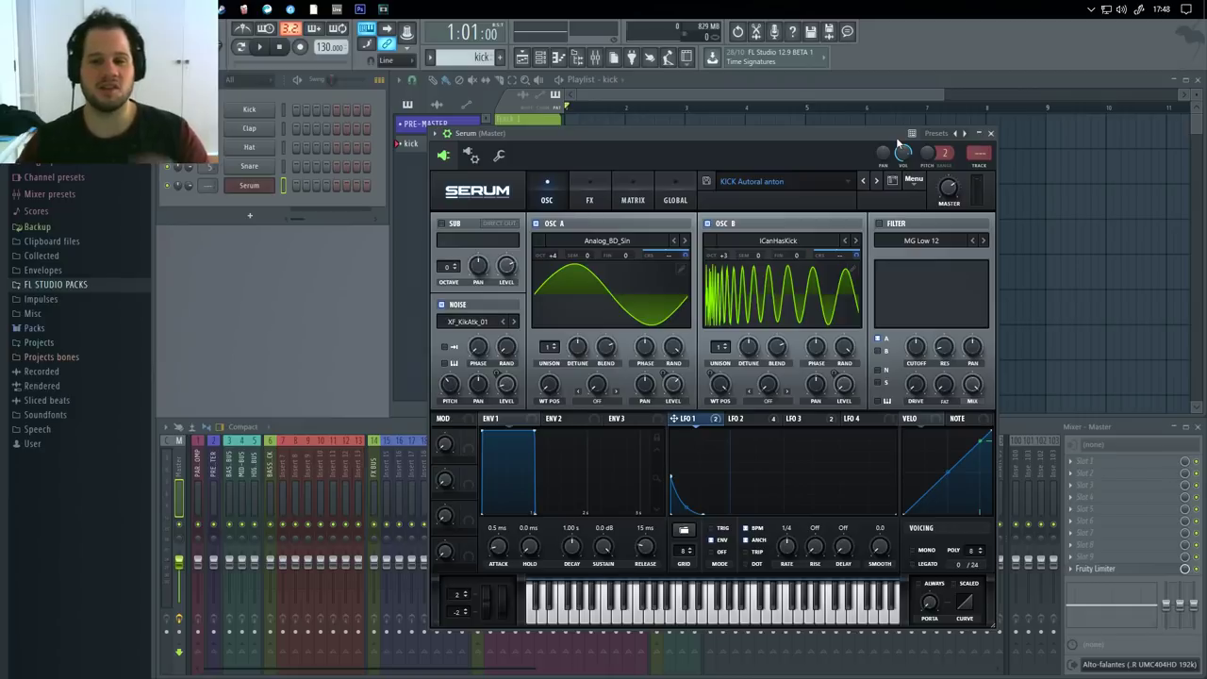
Compare the curves and modulation targets of LFO 1, LFO 2 and LFO 3 in the loaded kick preset
{"action": "left_click_drag", "start_coordinate": [882, 130], "coordinate": [936, 96]}
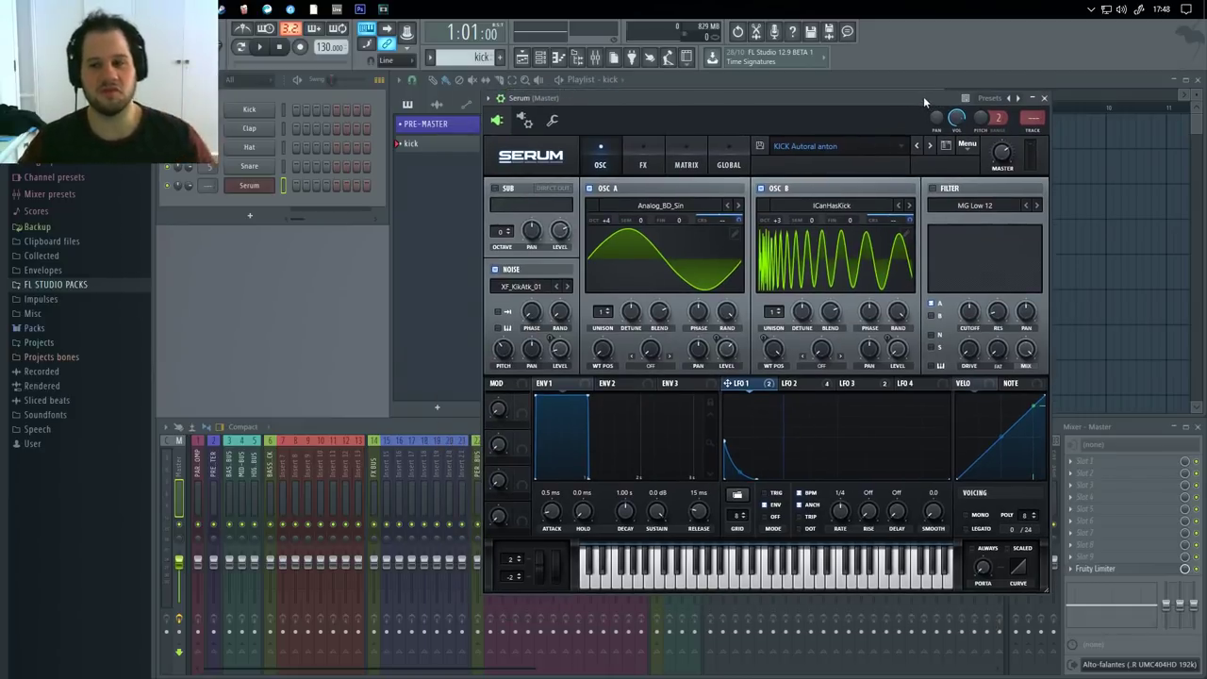
{"action": "left_click_drag", "start_coordinate": [922, 96], "coordinate": [874, 98]}
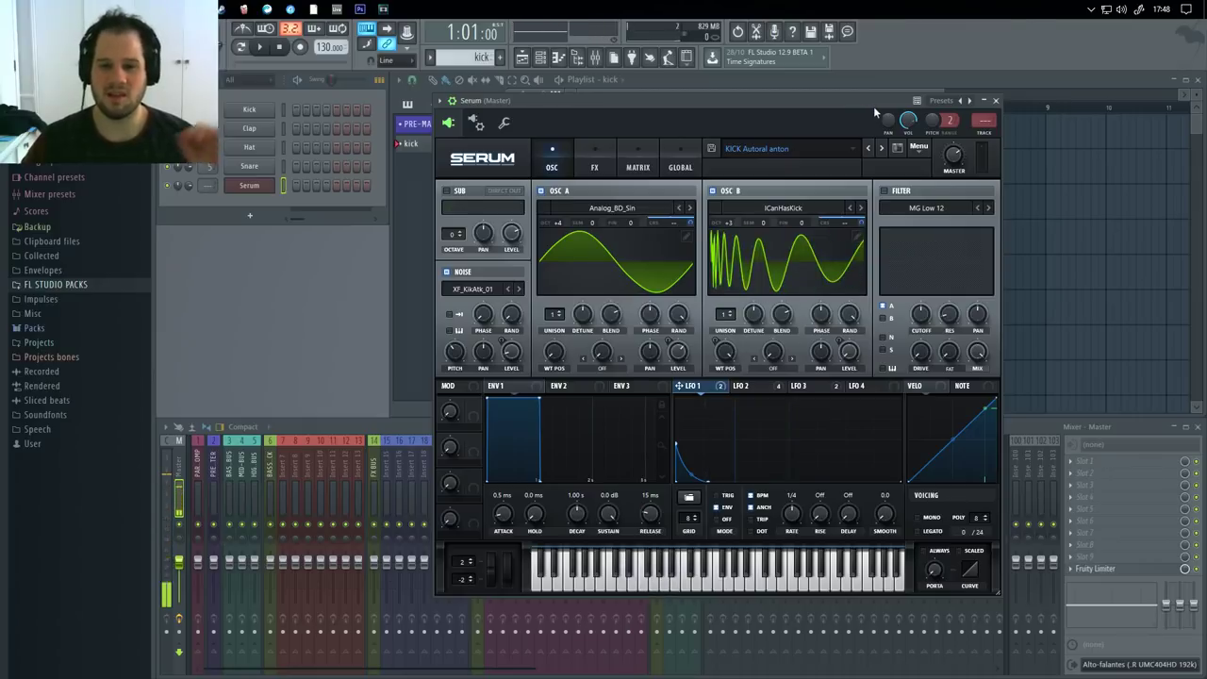
{"action": "left_click", "coordinate": [744, 389]}
{"action": "left_click", "coordinate": [798, 392]}
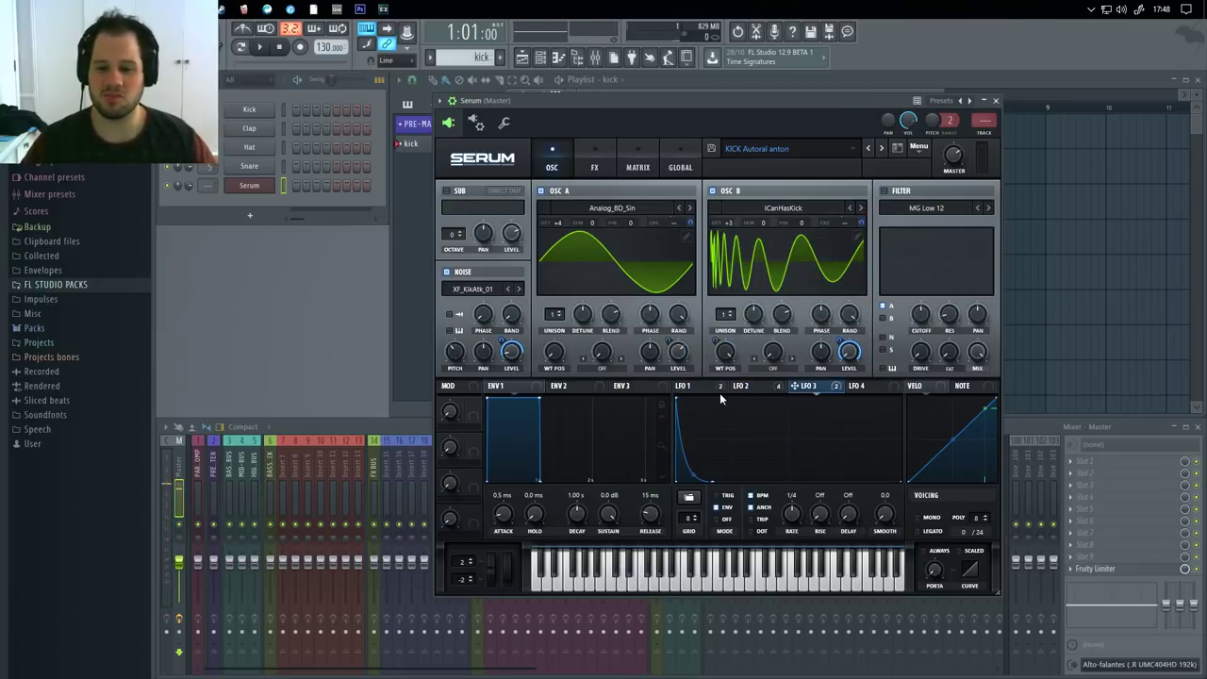
{"action": "left_click", "coordinate": [717, 389]}
{"action": "left_click", "coordinate": [748, 388]}
{"action": "left_click", "coordinate": [802, 389]}
{"action": "left_click", "coordinate": [691, 389]}
{"action": "left_click", "coordinate": [754, 388]}
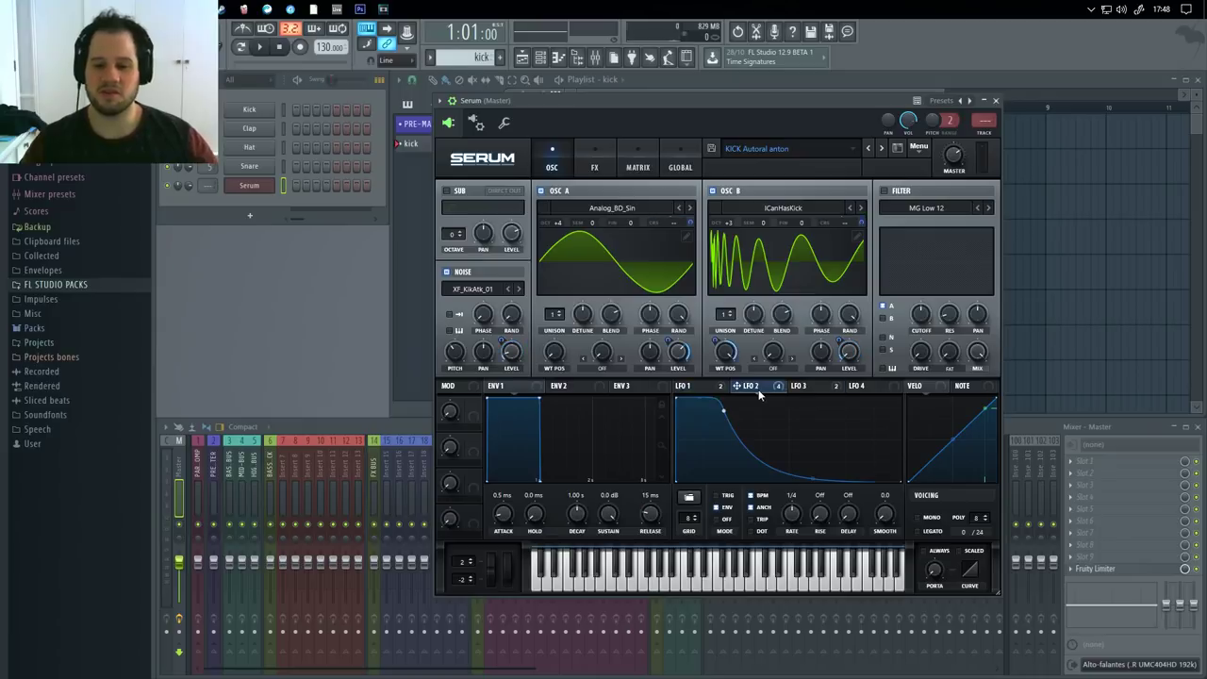
{"action": "left_click", "coordinate": [798, 389]}
{"action": "left_click", "coordinate": [686, 387]}
{"action": "left_click", "coordinate": [804, 388]}
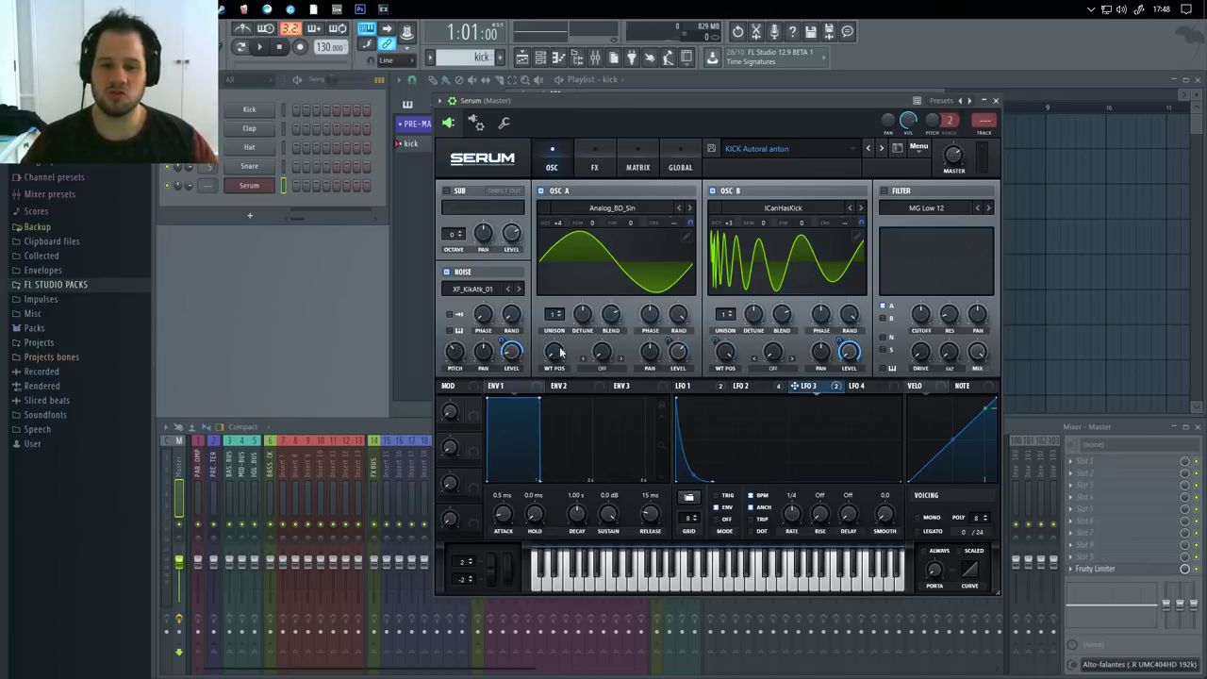
{"action": "left_click", "coordinate": [750, 387]}
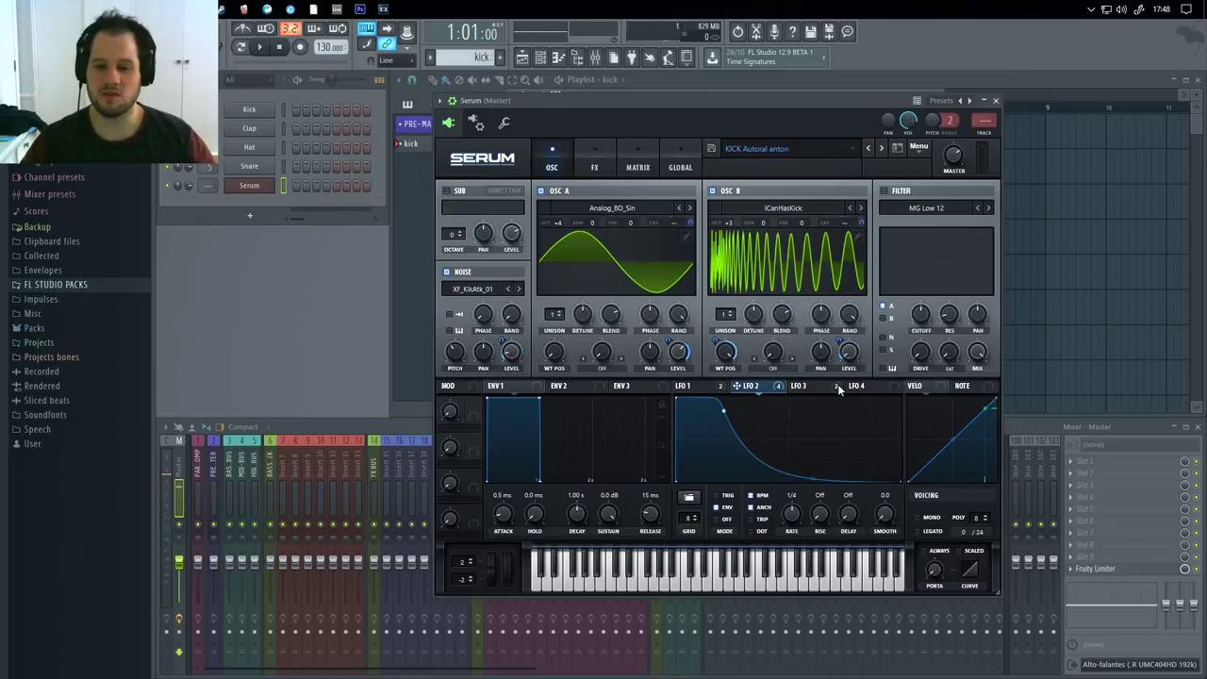
{"action": "left_click", "coordinate": [834, 387]}
{"action": "left_click", "coordinate": [691, 386]}
{"action": "left_click", "coordinate": [753, 387]}
{"action": "left_click", "coordinate": [809, 387]}
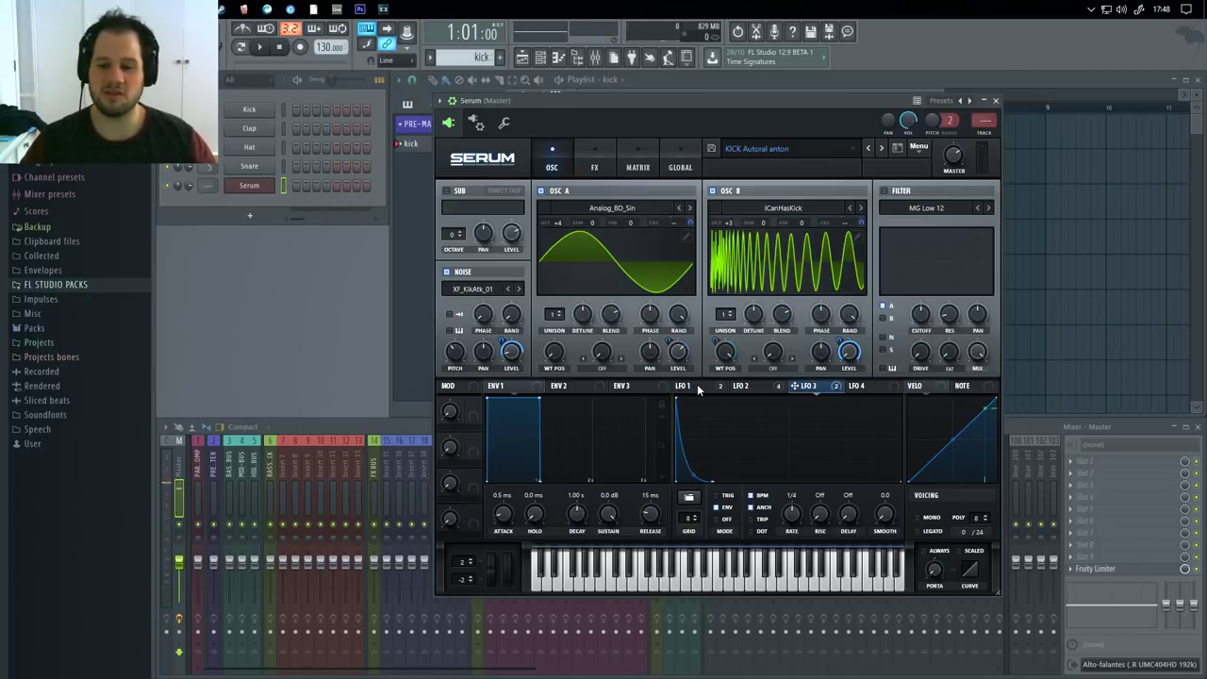
{"action": "left_click", "coordinate": [699, 388]}
{"action": "left_click", "coordinate": [779, 152]}
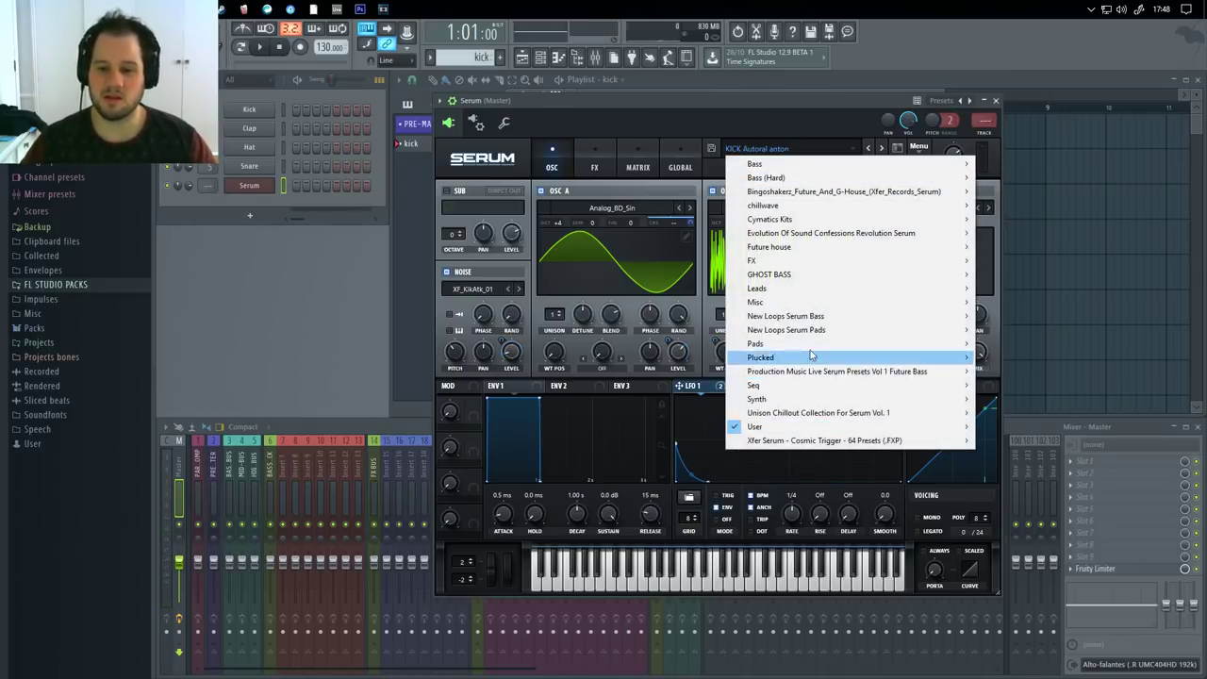
{"action": "left_click", "coordinate": [730, 109]}
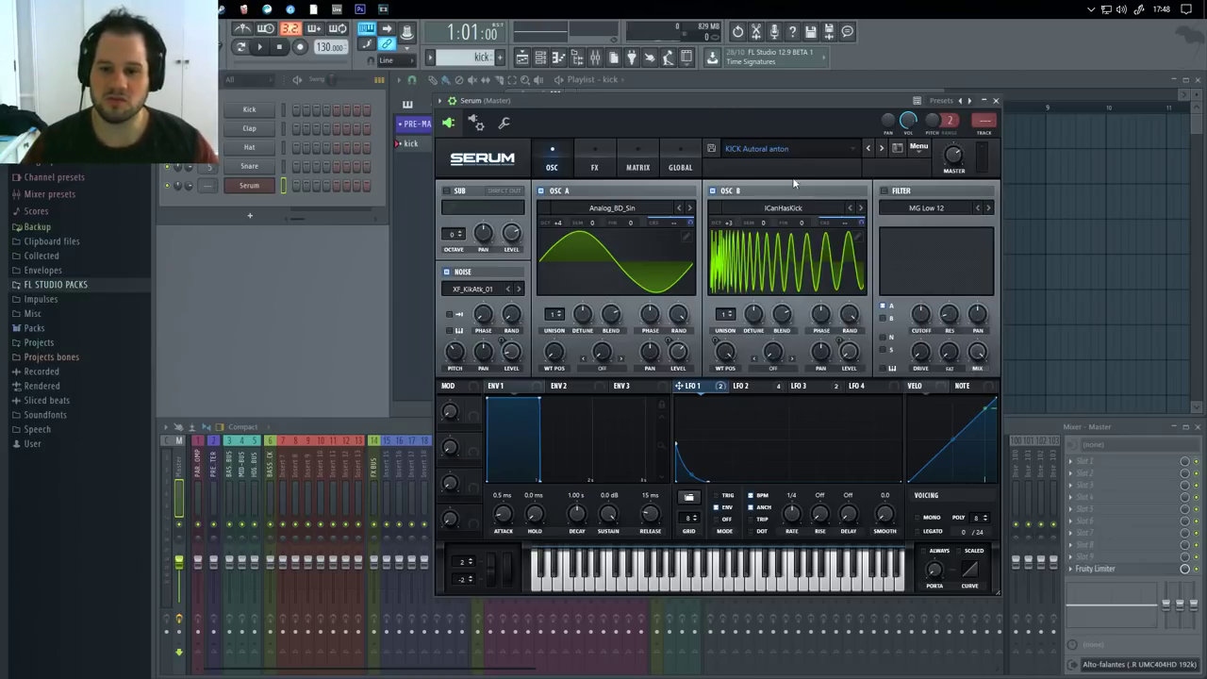
{"action": "left_click", "coordinate": [779, 148]}
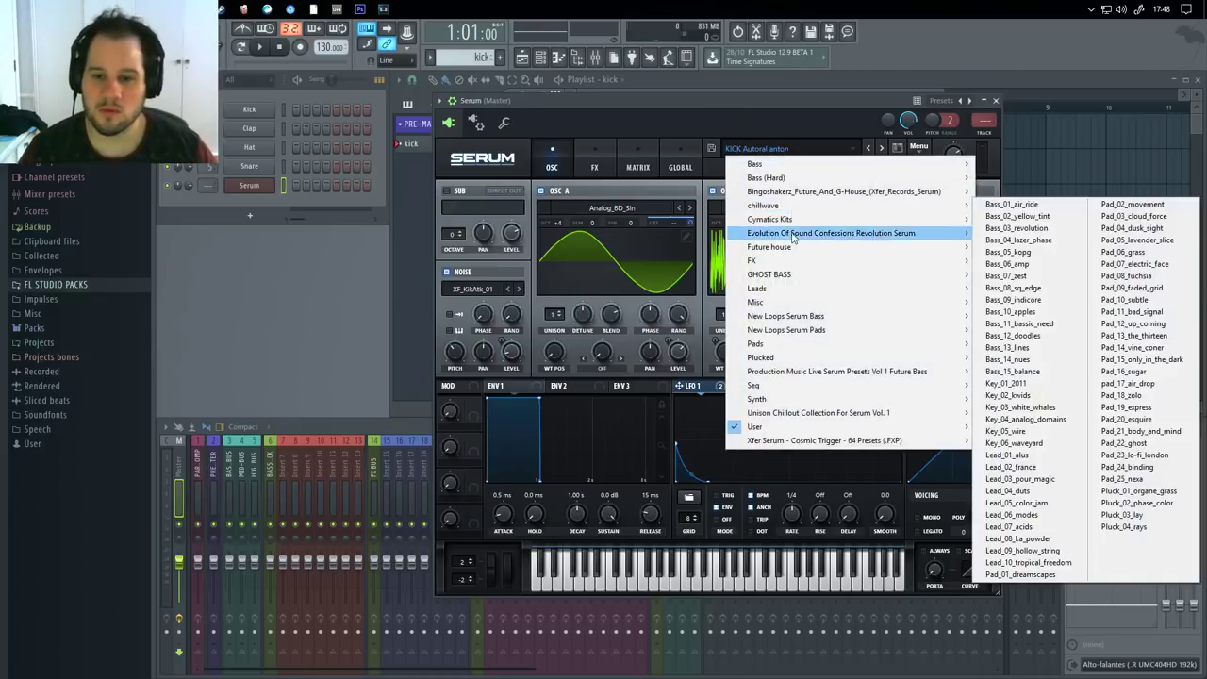
{"action": "left_click", "coordinate": [741, 105]}
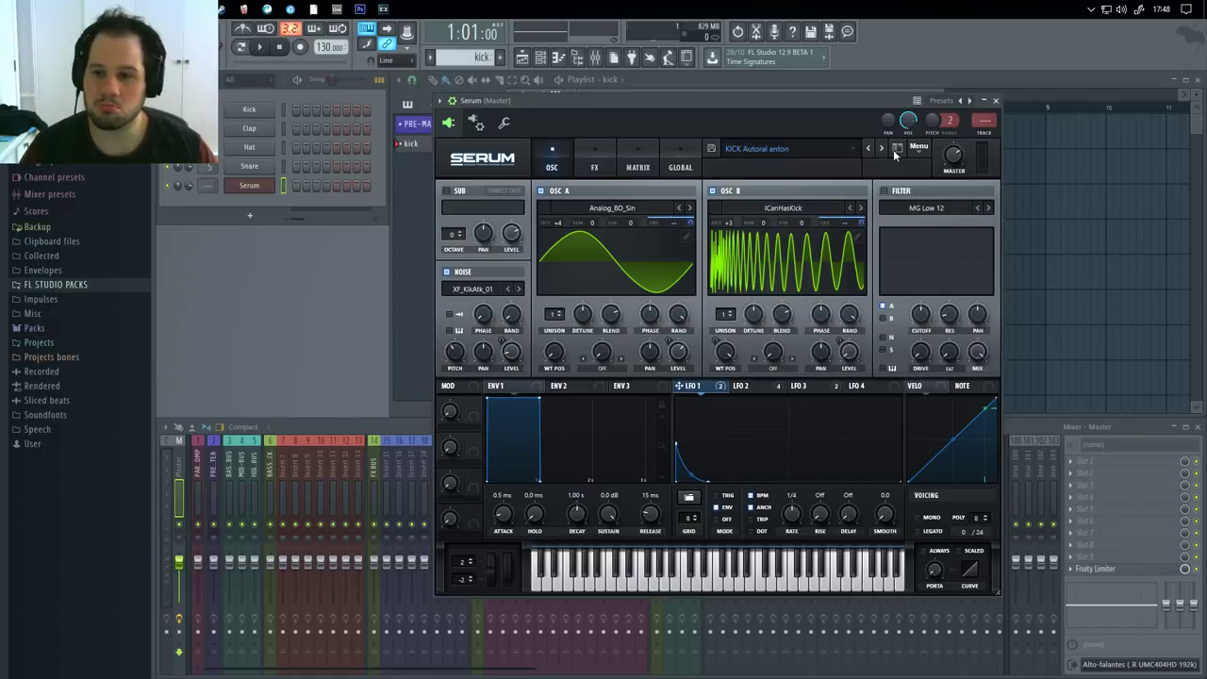
Close the synth window and delete the Serum channel from the channel rack
{"action": "left_click", "coordinate": [995, 100]}
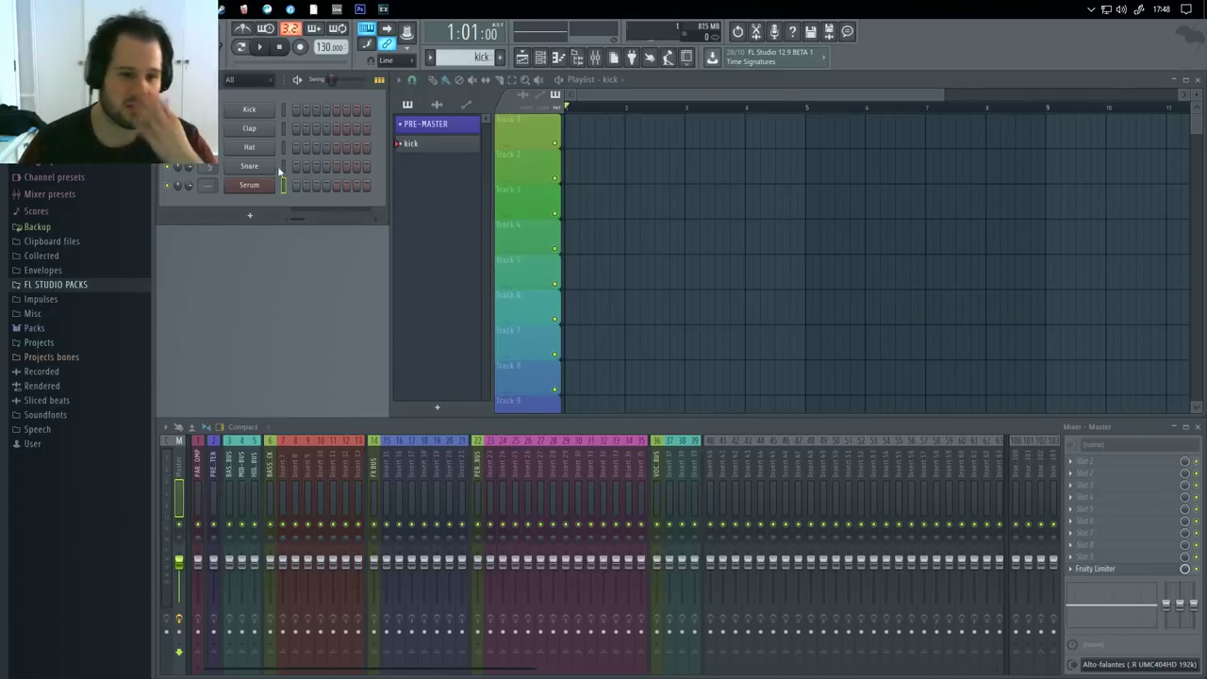
{"action": "right_click", "coordinate": [262, 187]}
{"action": "left_click", "coordinate": [296, 293]}
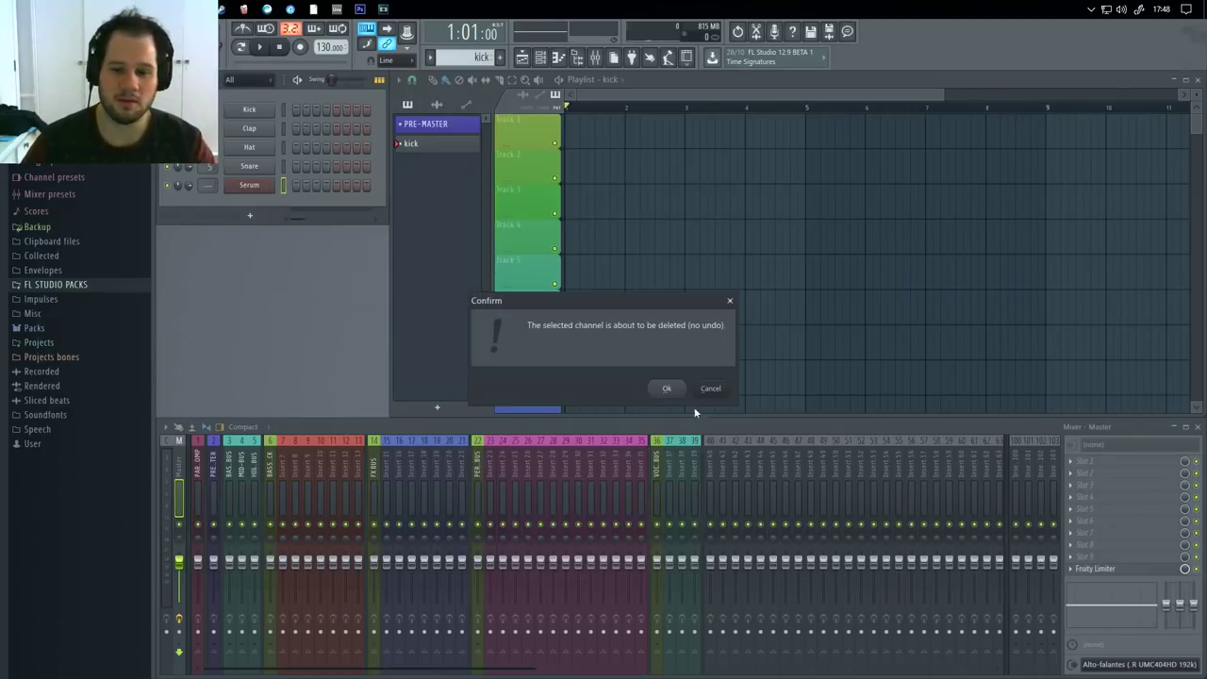
{"action": "left_click", "coordinate": [665, 388]}
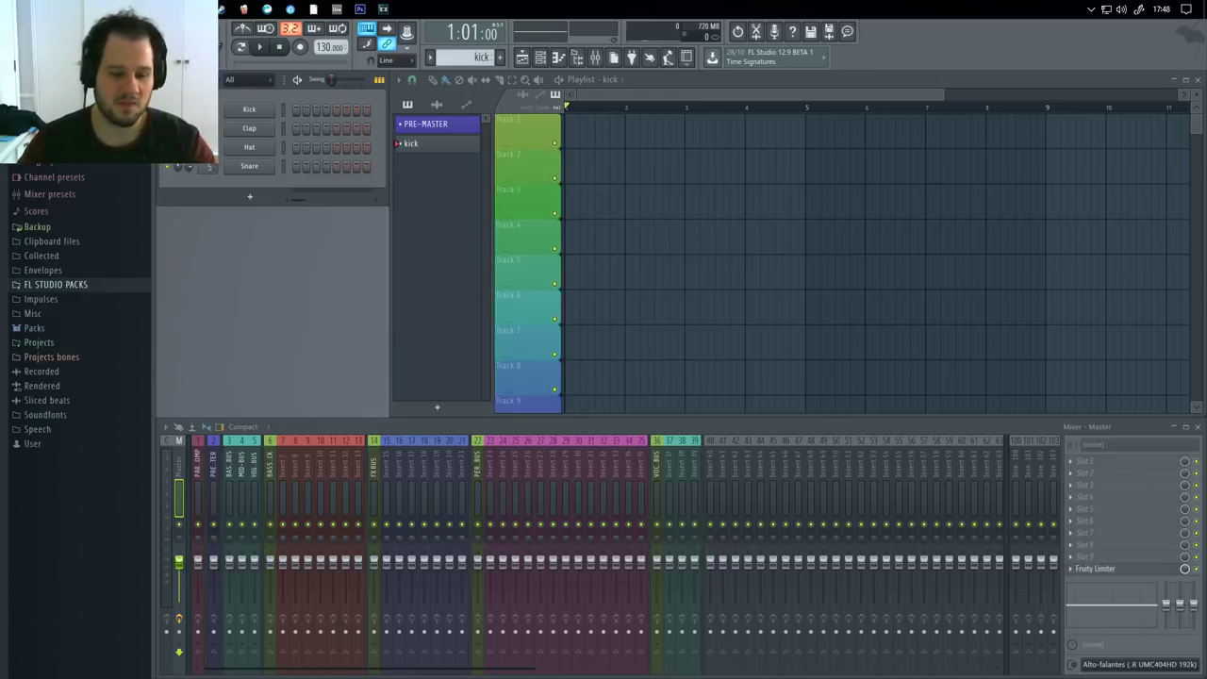
Add a new Serum instance to the channel rack from the full list of generator plugins
{"action": "left_click", "coordinate": [55, 31]}
{"action": "left_click", "coordinate": [283, 95]}
{"action": "scroll", "coordinate": [620, 443], "scroll_direction": "down", "scroll_amount": 4}
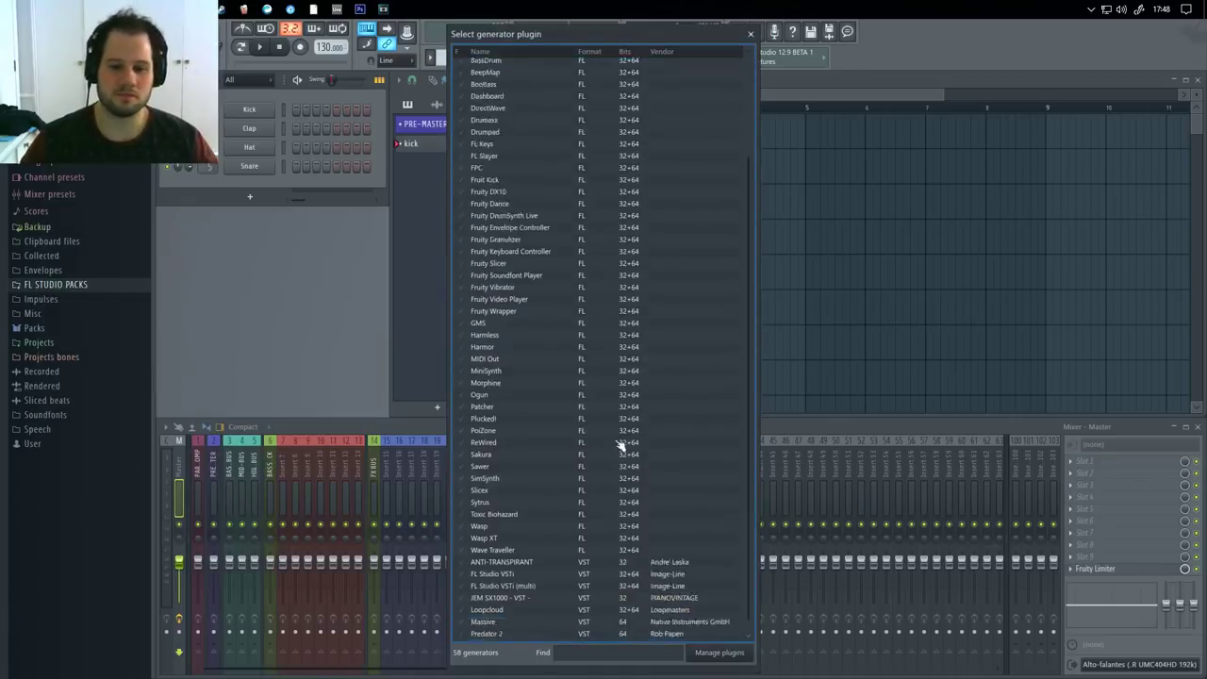
{"action": "left_click", "coordinate": [510, 588]}
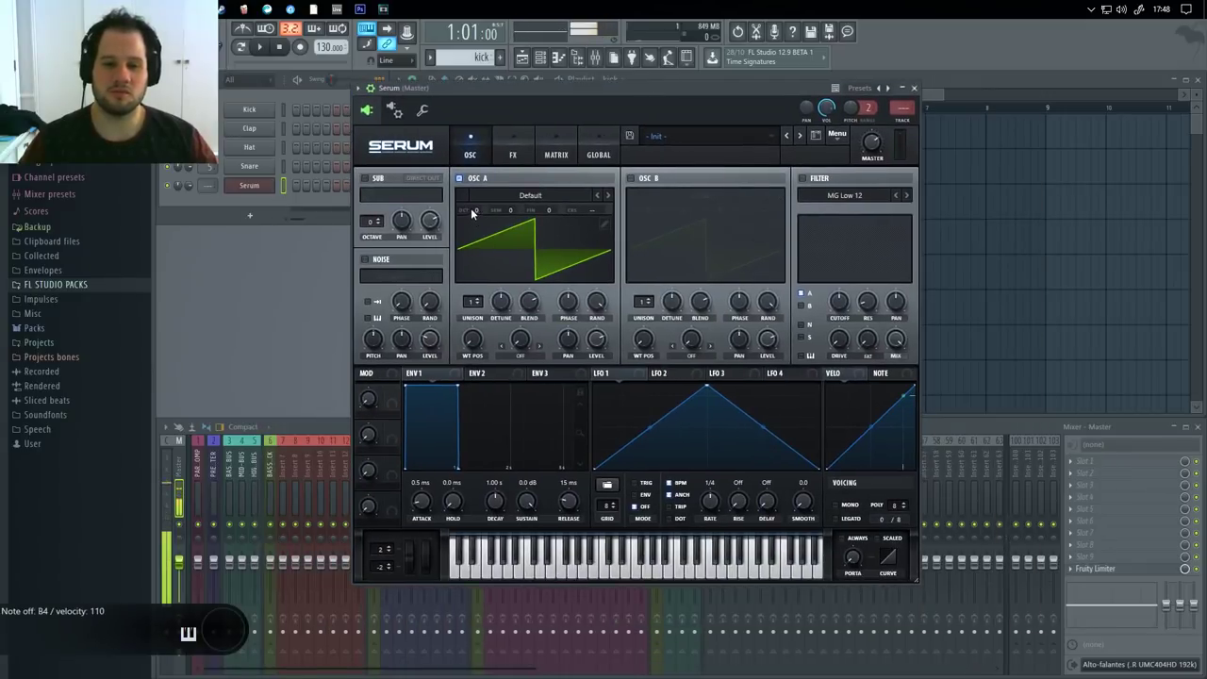
Raise oscillator A's octave to +4 and load the Analog_BD_Sin wavetable into it
{"action": "left_click_drag", "start_coordinate": [476, 209], "coordinate": [473, 167]}
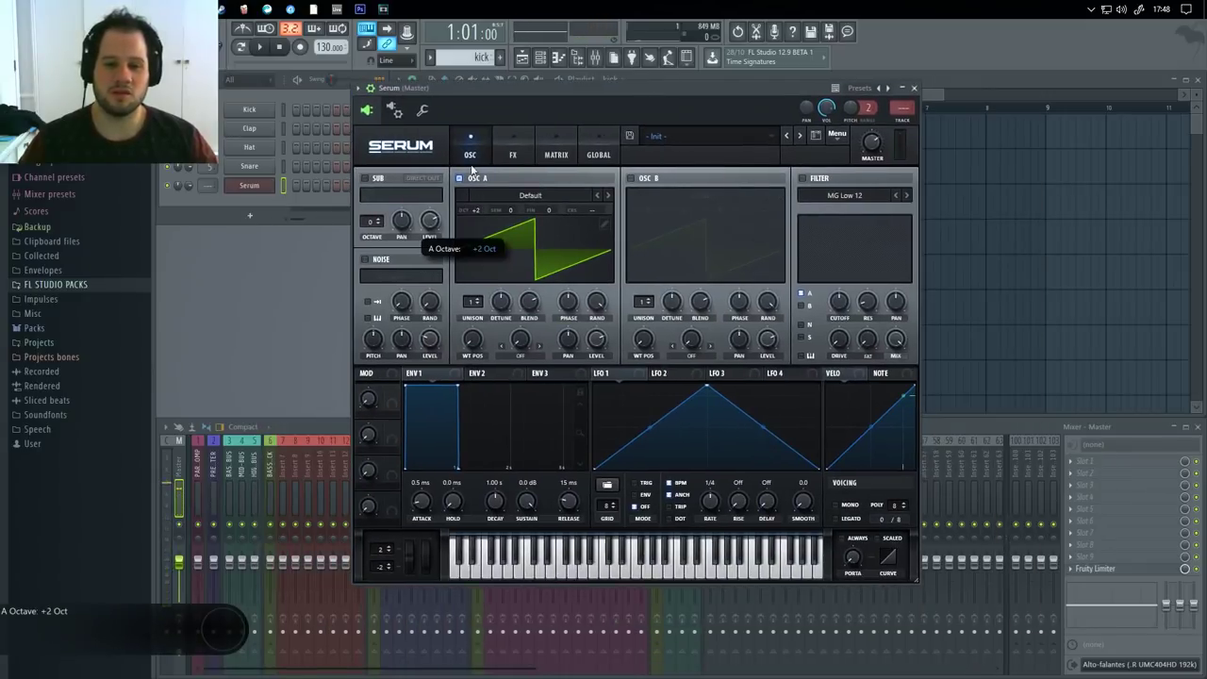
{"action": "left_click", "coordinate": [532, 193]}
{"action": "mouse_move", "coordinate": [534, 214]}
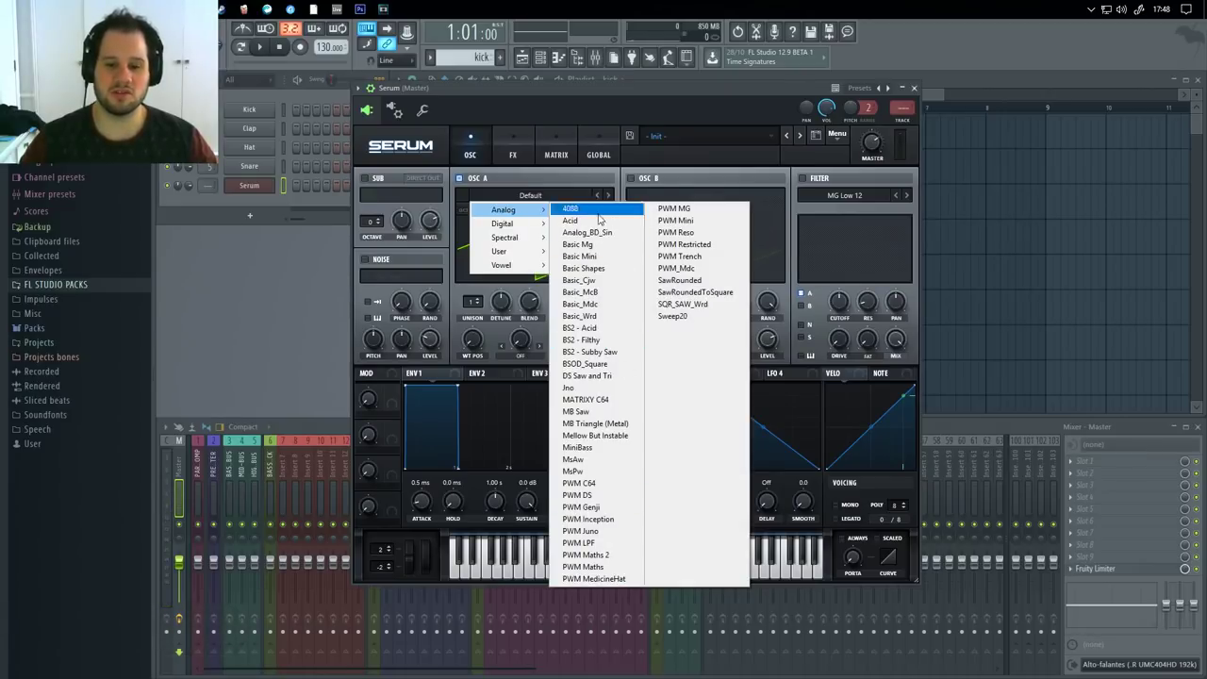
{"action": "left_click", "coordinate": [600, 238]}
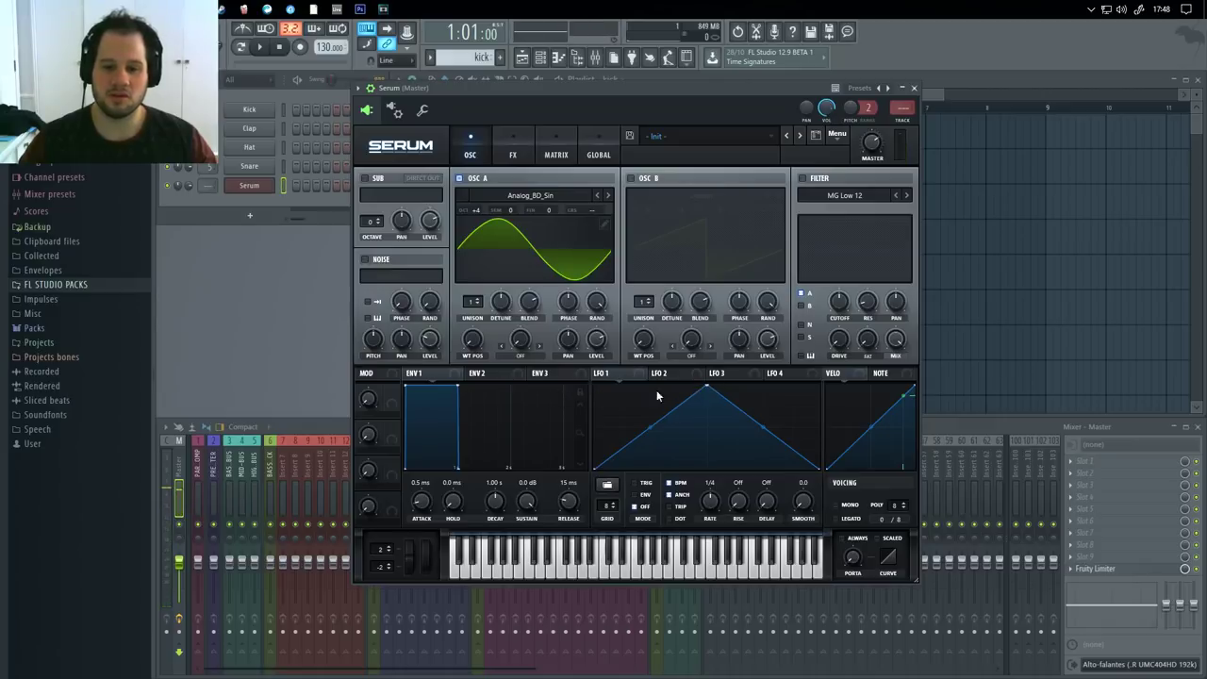
Shape LFO 1 as a very short decay starting below half height in ENV mode, and assign it to oscillator A's coarse pitch
{"action": "left_click_drag", "start_coordinate": [708, 391], "coordinate": [559, 373]}
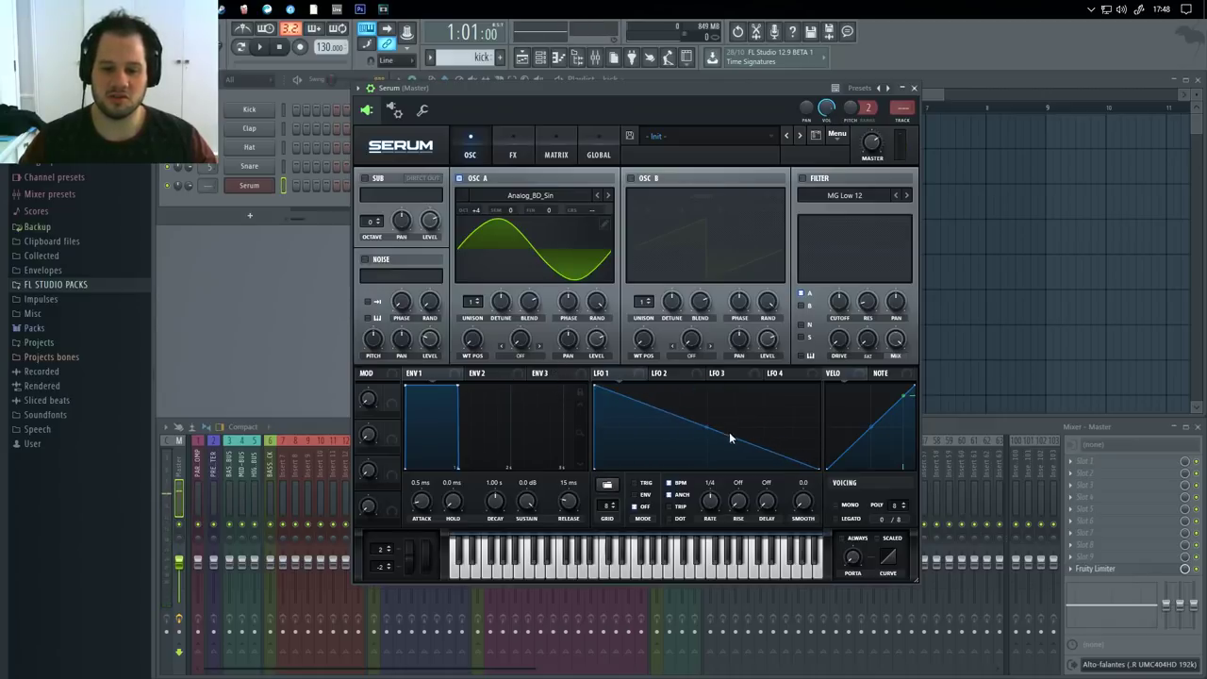
{"action": "left_click_drag", "start_coordinate": [710, 426], "coordinate": [619, 474]}
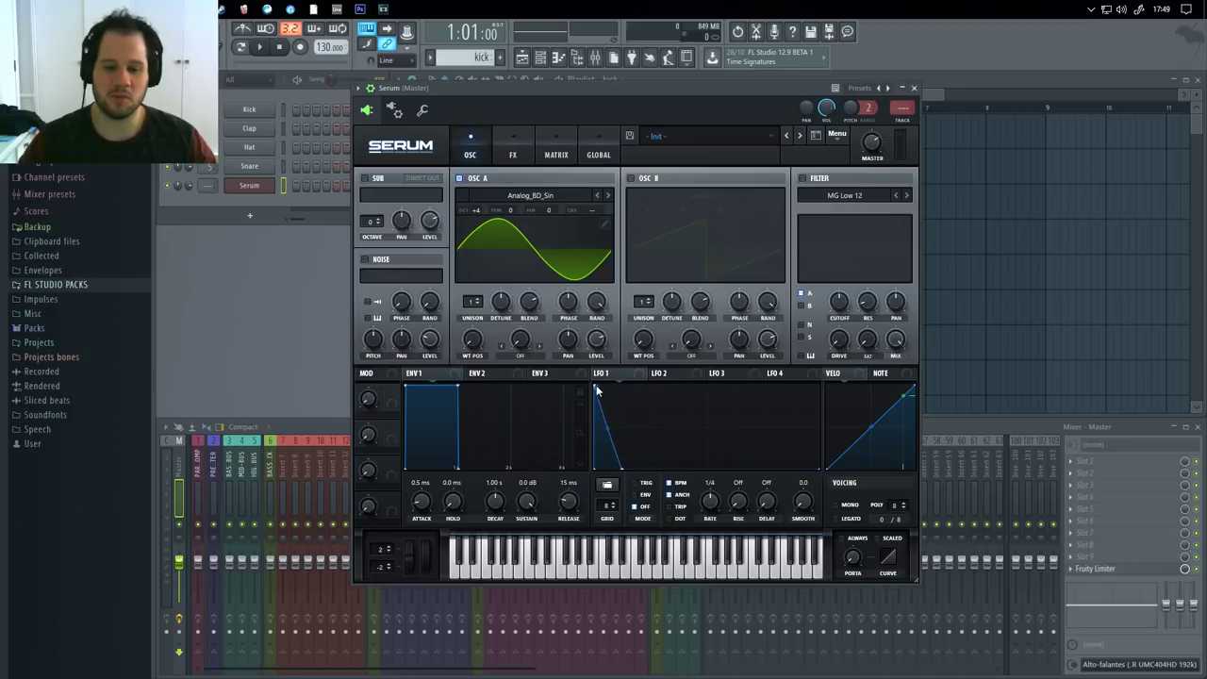
{"action": "left_click_drag", "start_coordinate": [596, 389], "coordinate": [592, 433]}
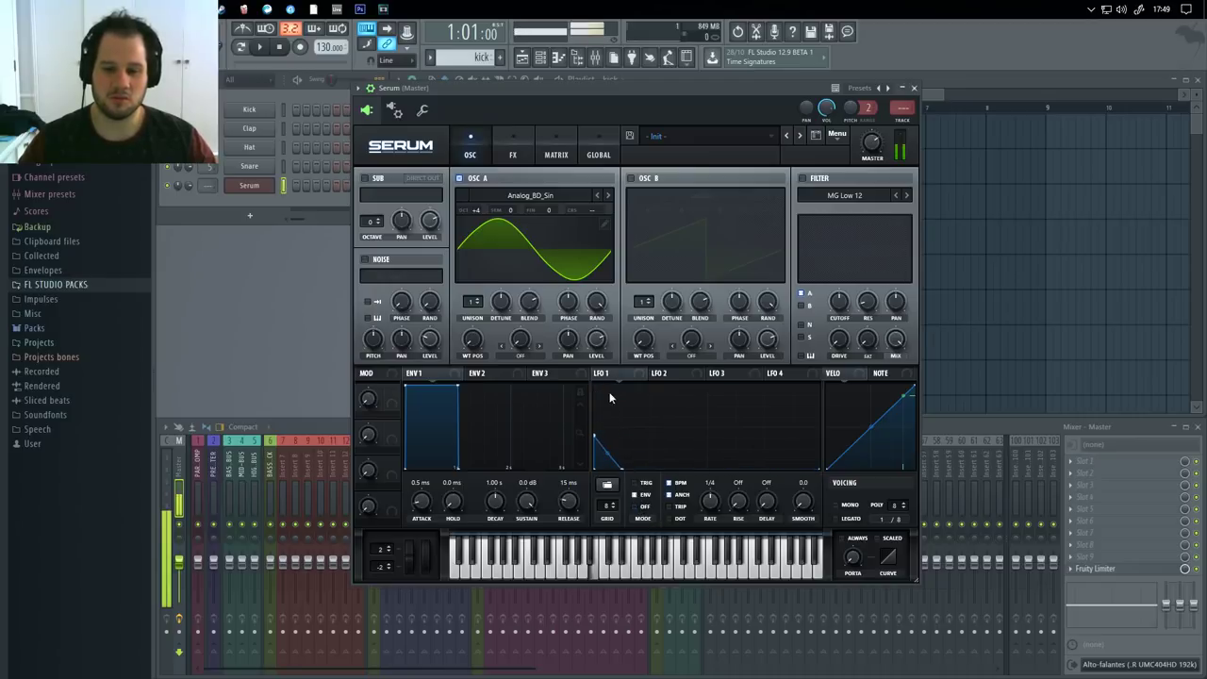
{"action": "left_click_drag", "start_coordinate": [598, 373], "coordinate": [607, 209]}
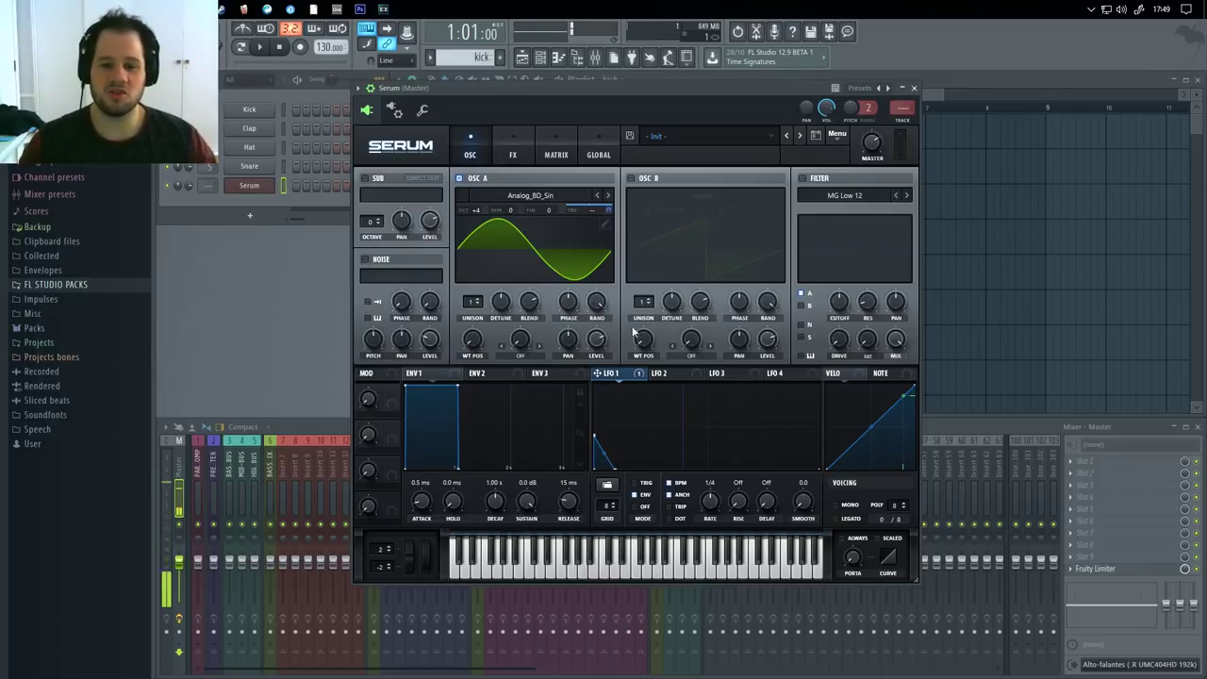
Reshape LFO 2 into a full-level plateau followed by a steep curved decay to zero, running in ENV mode
{"action": "left_click", "coordinate": [667, 373]}
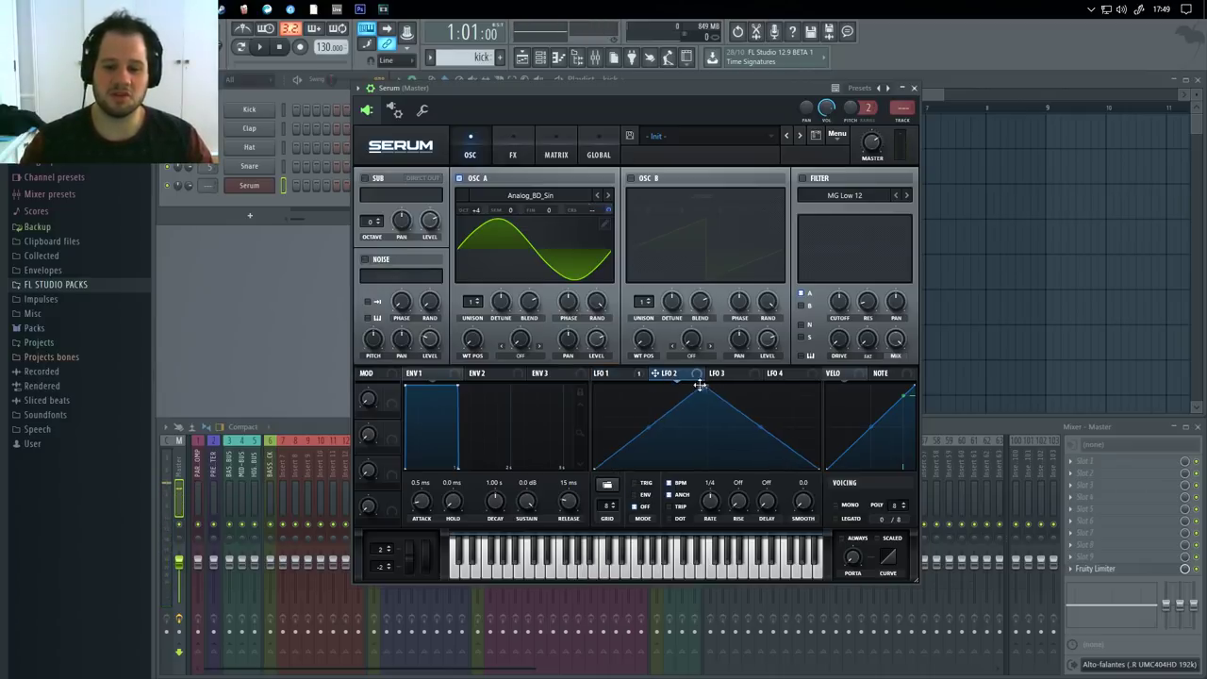
{"action": "left_click_drag", "start_coordinate": [703, 387], "coordinate": [578, 375]}
{"action": "double_click", "coordinate": [681, 410]}
{"action": "left_click_drag", "start_coordinate": [681, 409], "coordinate": [674, 367]}
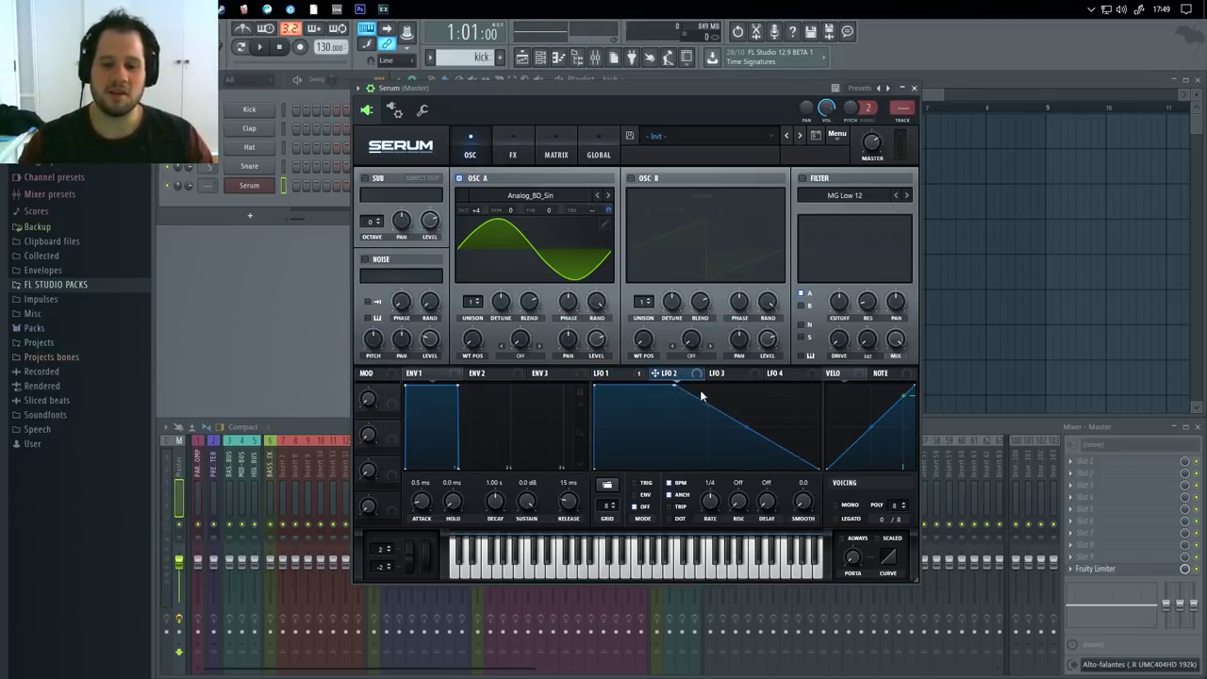
{"action": "left_click_drag", "start_coordinate": [747, 428], "coordinate": [710, 454]}
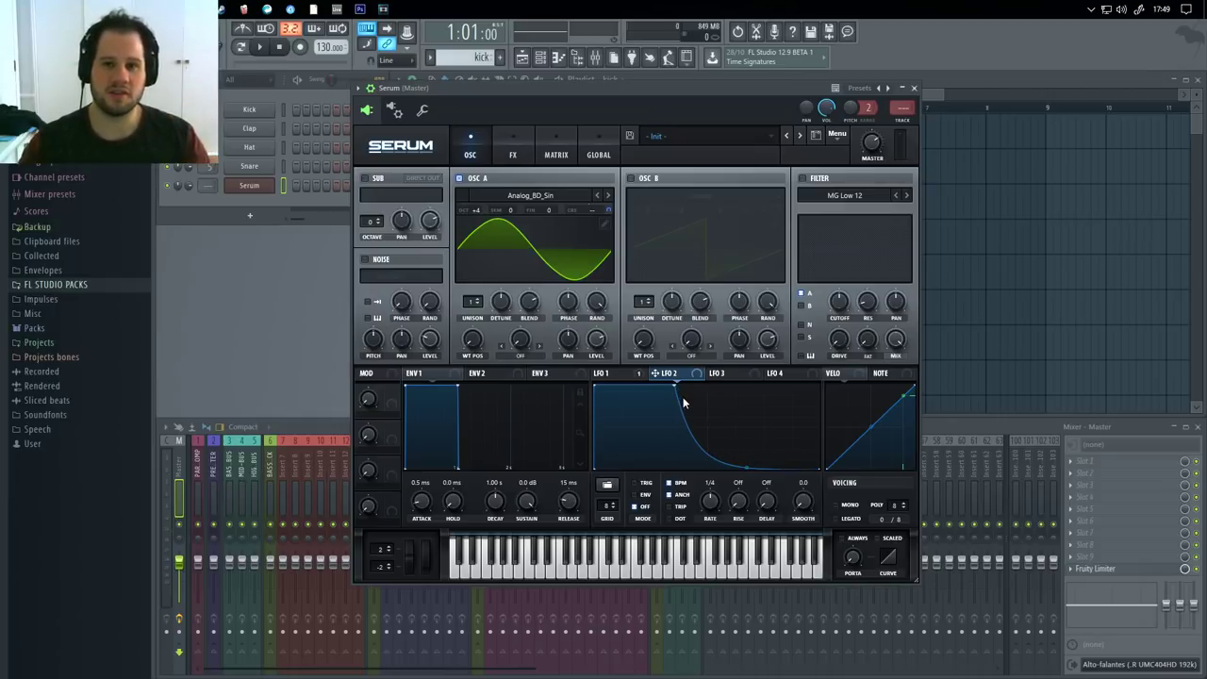
Adjust LFO 2's plateau to end at about a quarter of the cycle and assign LFO 2 to oscillator A's level
{"action": "left_click_drag", "start_coordinate": [674, 389], "coordinate": [705, 387]}
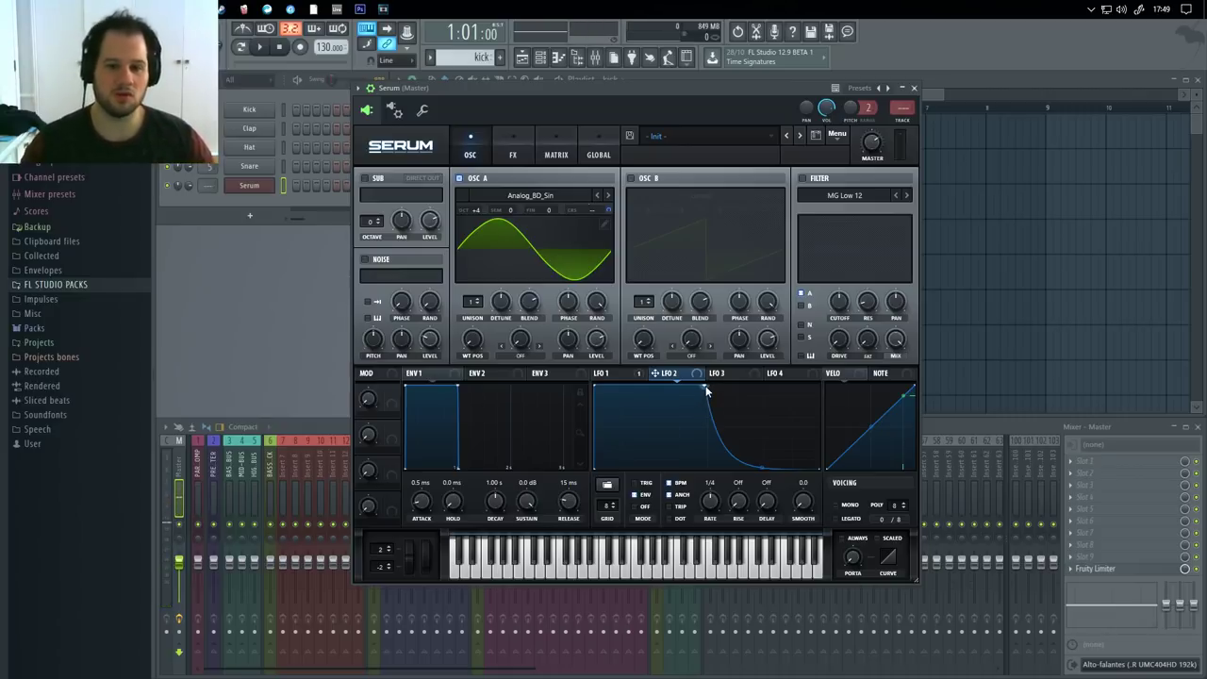
{"action": "left_click_drag", "start_coordinate": [705, 387], "coordinate": [640, 374]}
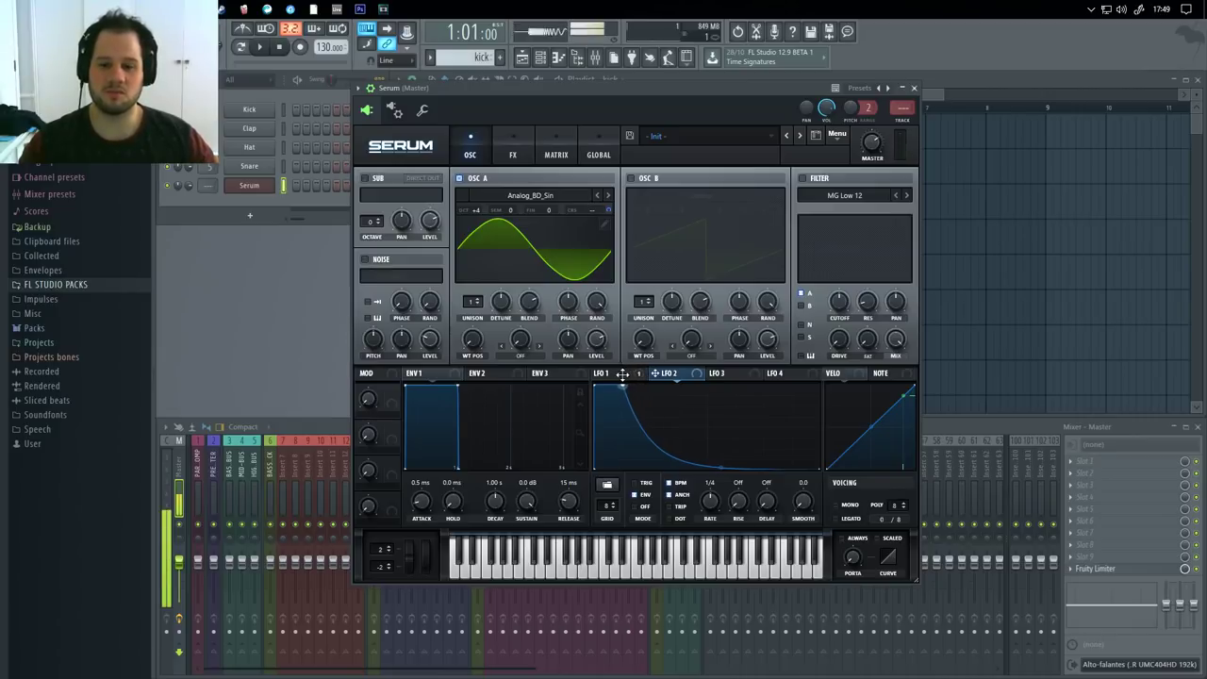
{"action": "left_click_drag", "start_coordinate": [638, 378], "coordinate": [653, 375]}
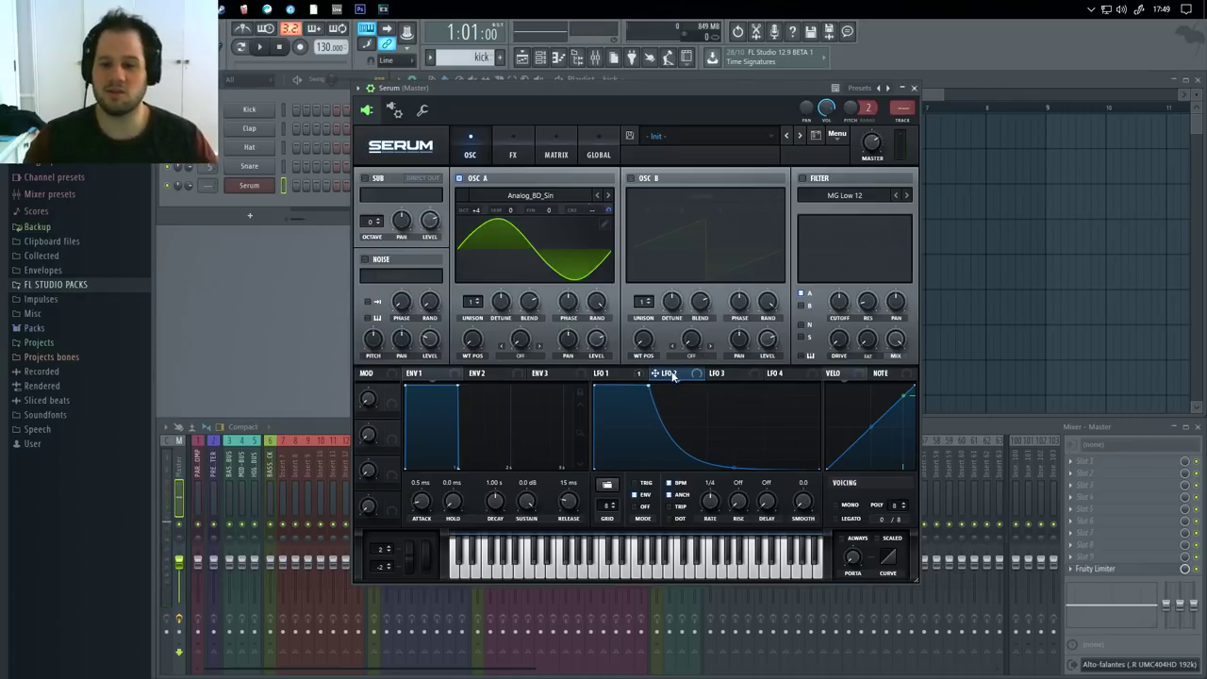
{"action": "left_click_drag", "start_coordinate": [673, 376], "coordinate": [597, 340]}
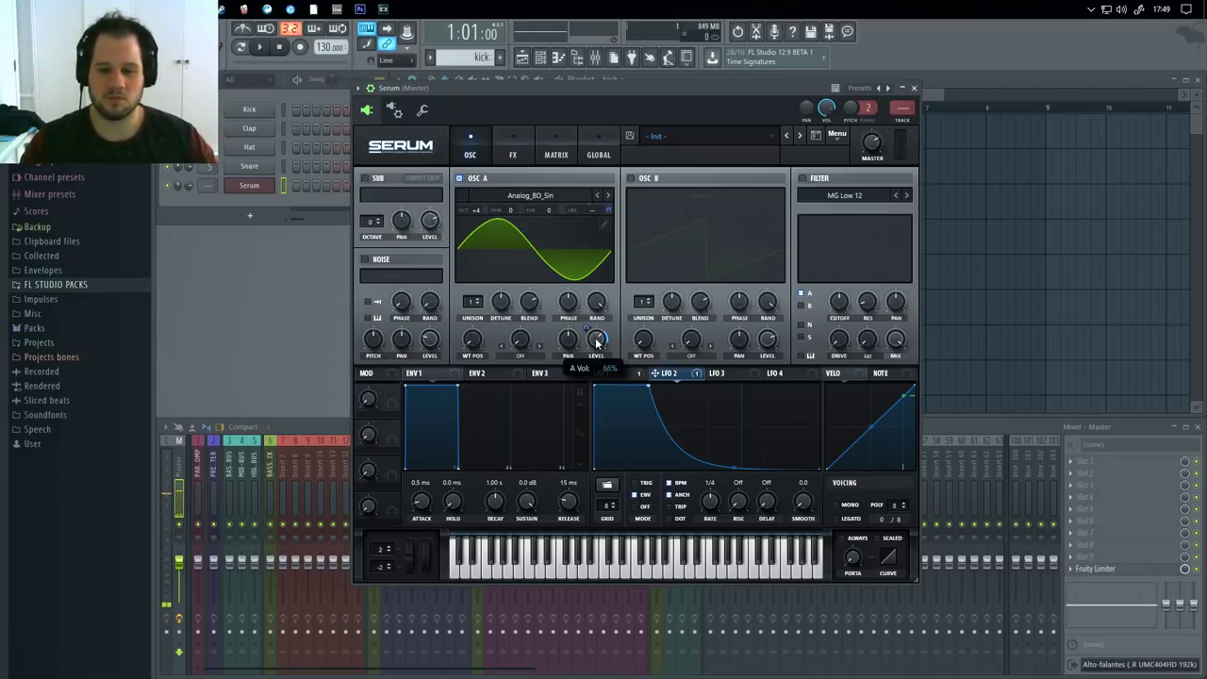
{"action": "left_click_drag", "start_coordinate": [596, 342], "coordinate": [596, 335]}
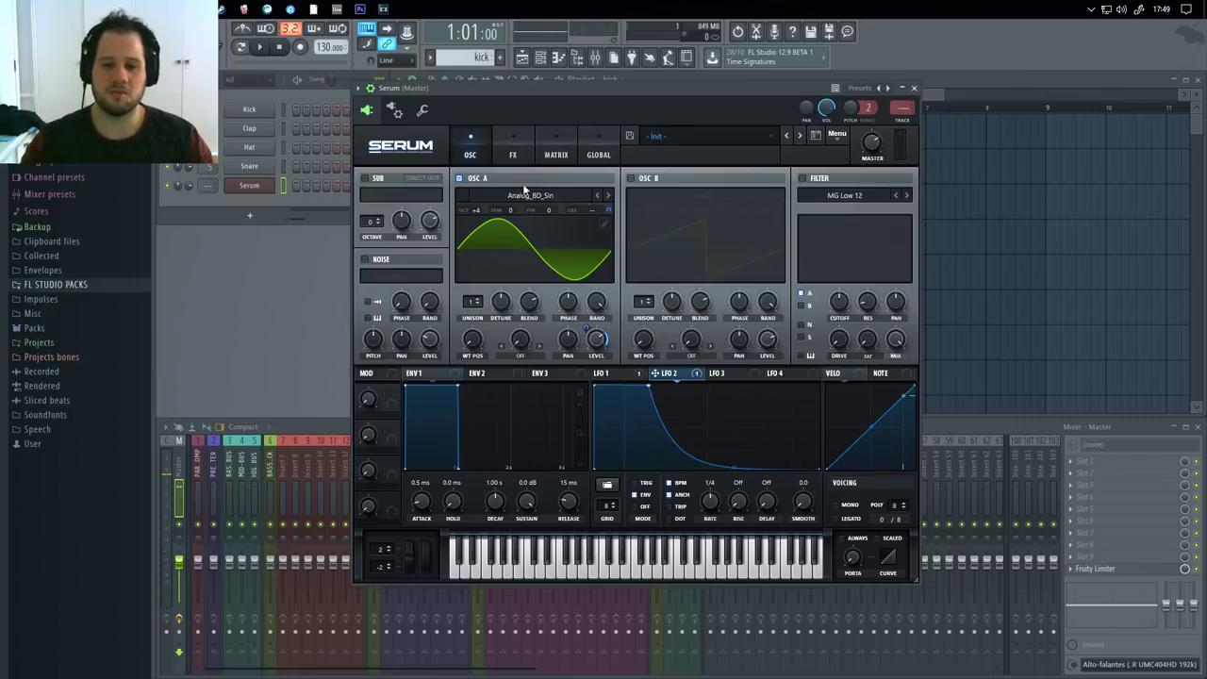
Turn off oscillator A and enable oscillator B with LFO 1 assigned to its coarse pitch and its octave at +4
{"action": "left_click", "coordinate": [458, 178]}
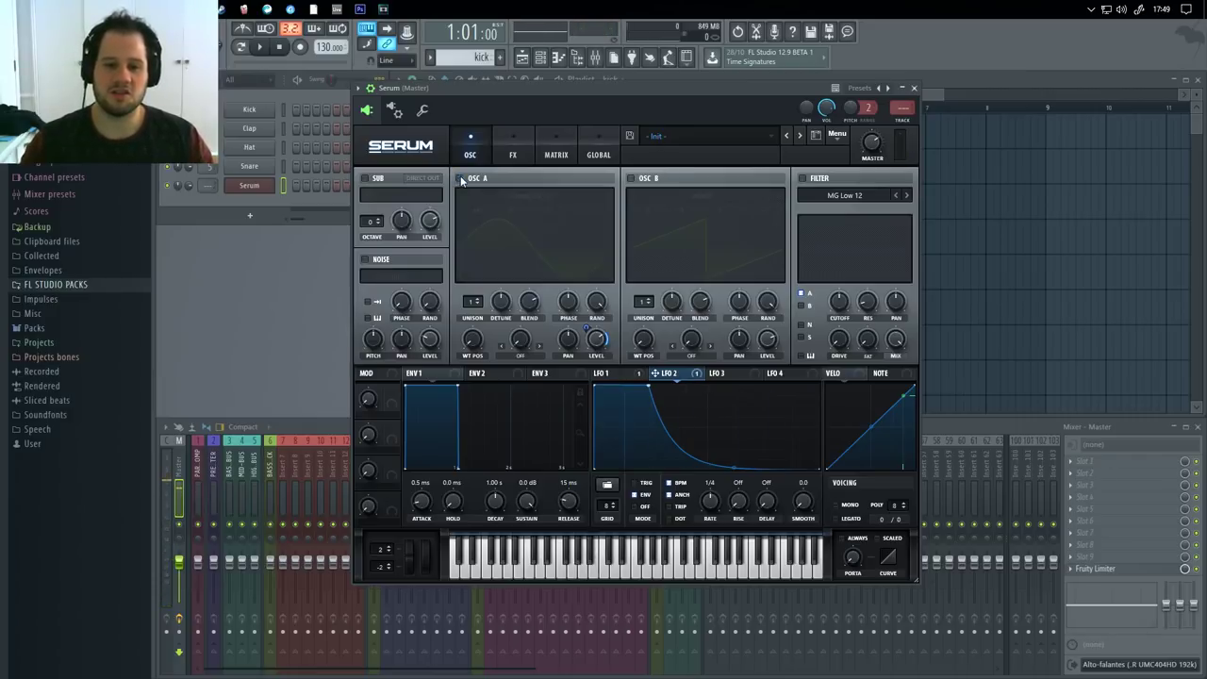
{"action": "left_click", "coordinate": [631, 178]}
{"action": "left_click", "coordinate": [609, 376]}
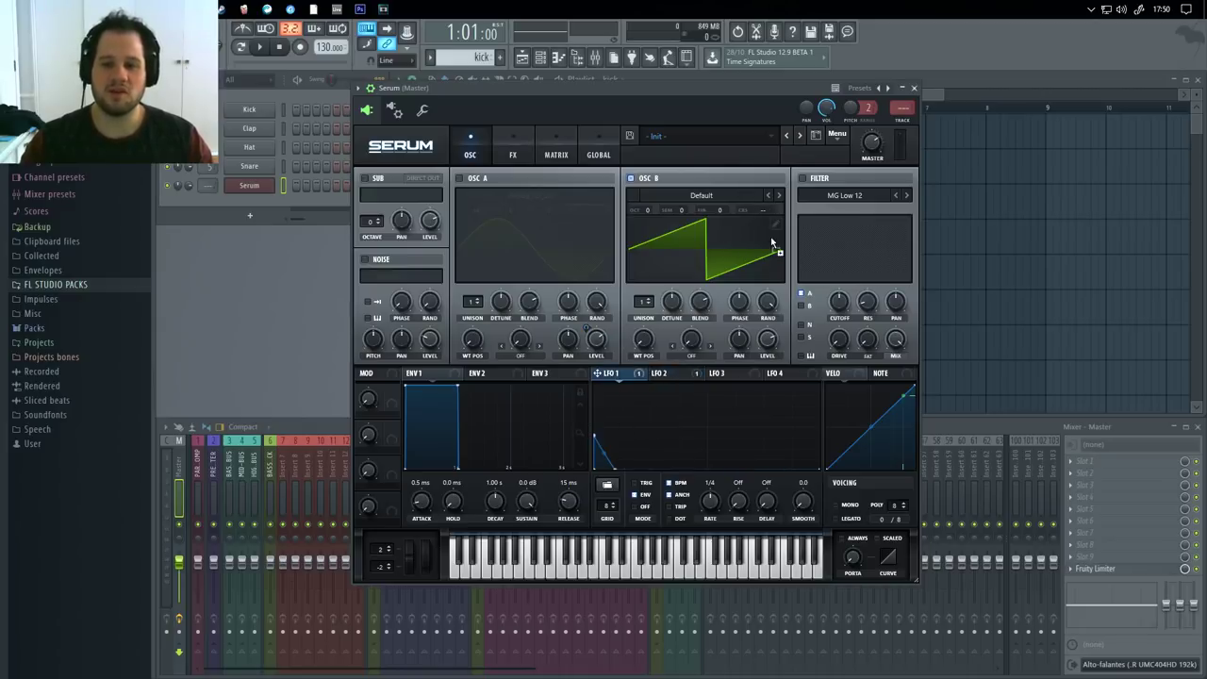
{"action": "left_click_drag", "start_coordinate": [771, 238], "coordinate": [764, 210]}
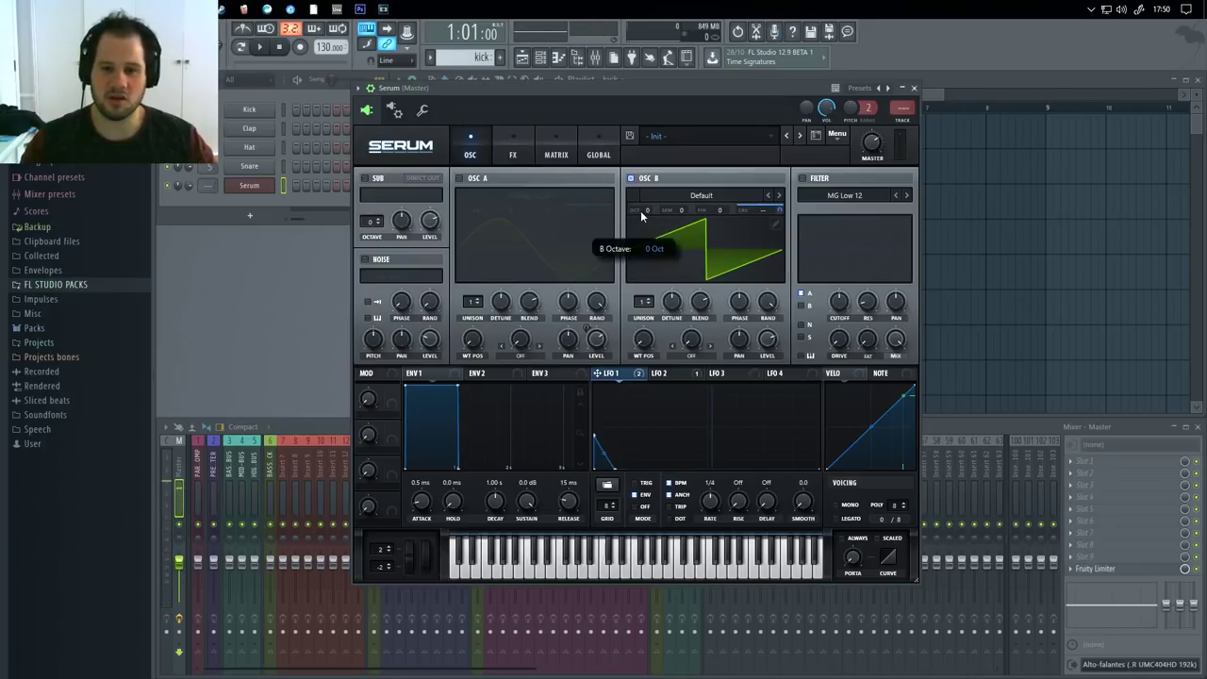
{"action": "left_click_drag", "start_coordinate": [649, 210], "coordinate": [649, 119]}
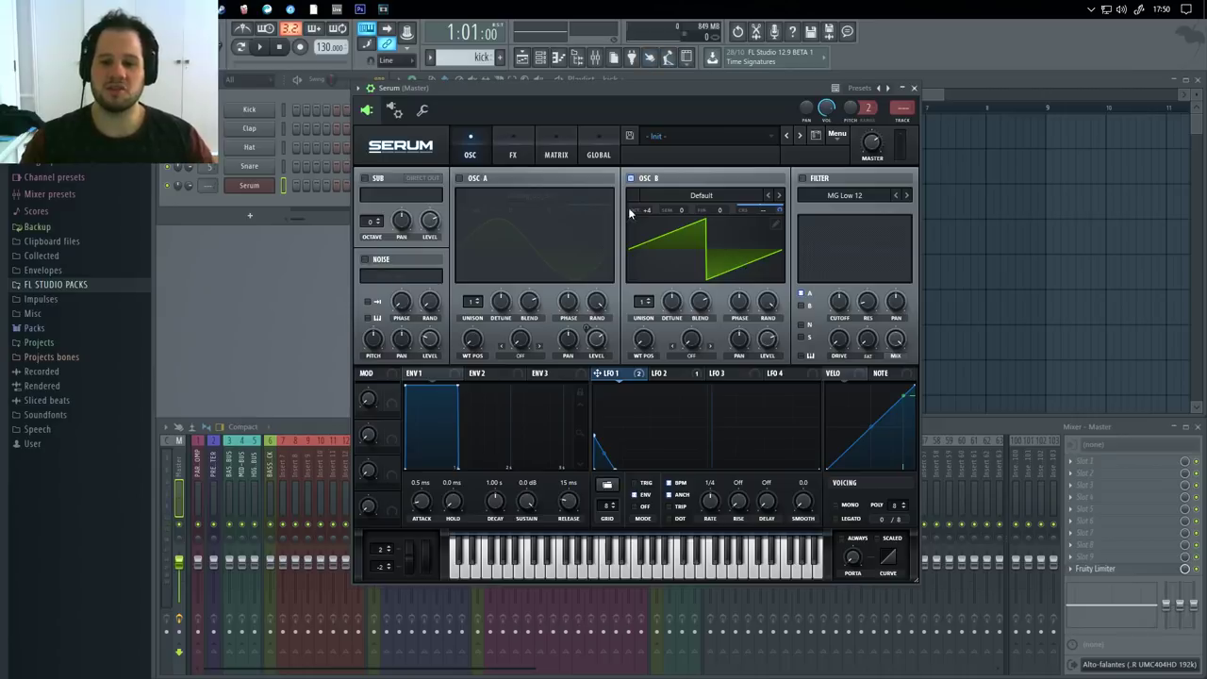
Load the Digital wavetable ICanHasKick into oscillator B and raise its wavetable position until the waveform becomes a dense falling pitch sweep
{"action": "left_click", "coordinate": [687, 194]}
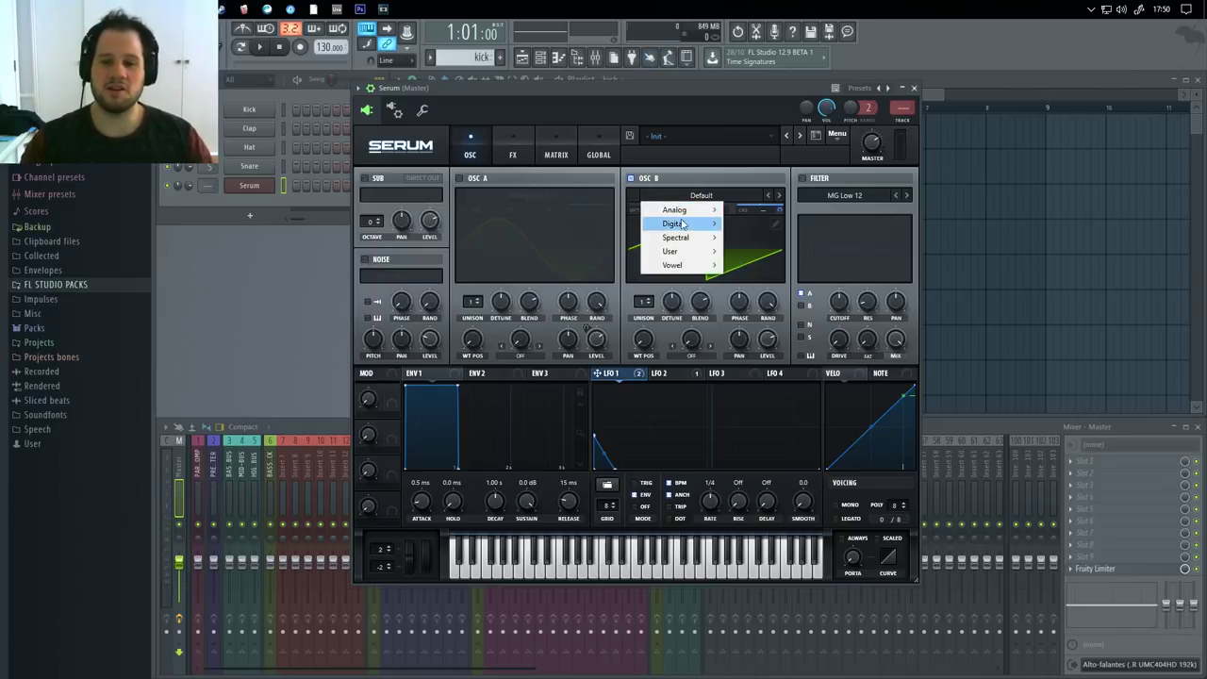
{"action": "mouse_move", "coordinate": [694, 212]}
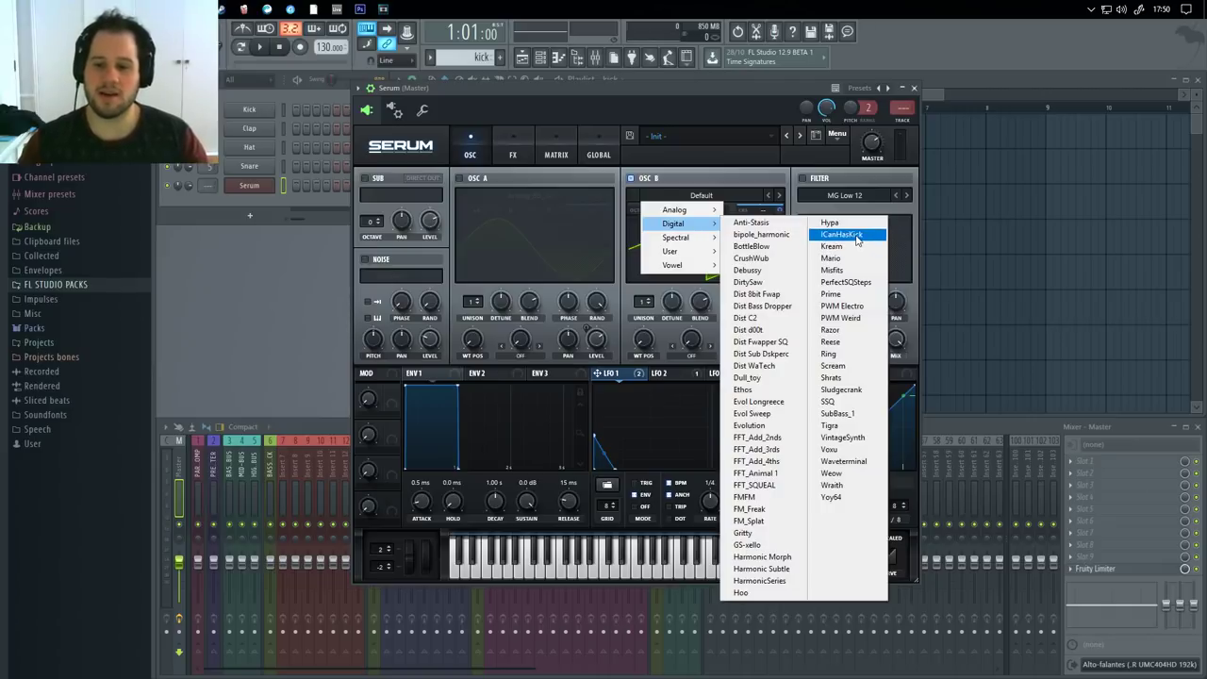
{"action": "left_click", "coordinate": [857, 238]}
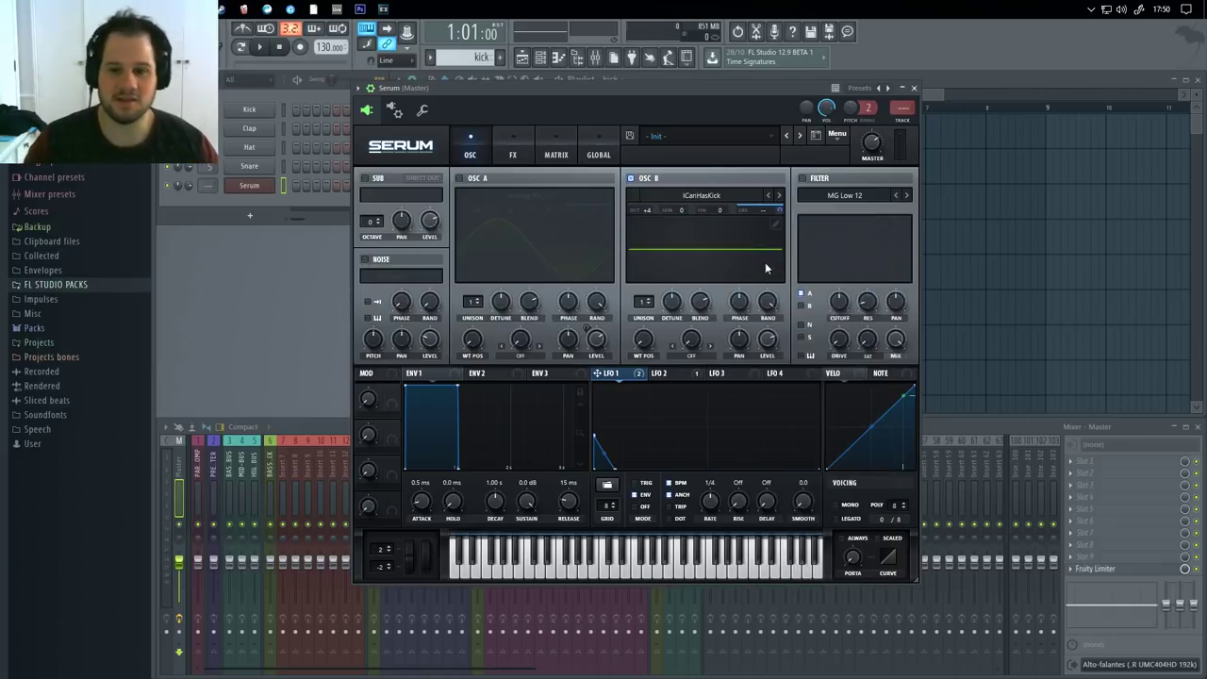
{"action": "left_click_drag", "start_coordinate": [641, 253], "coordinate": [650, 119]}
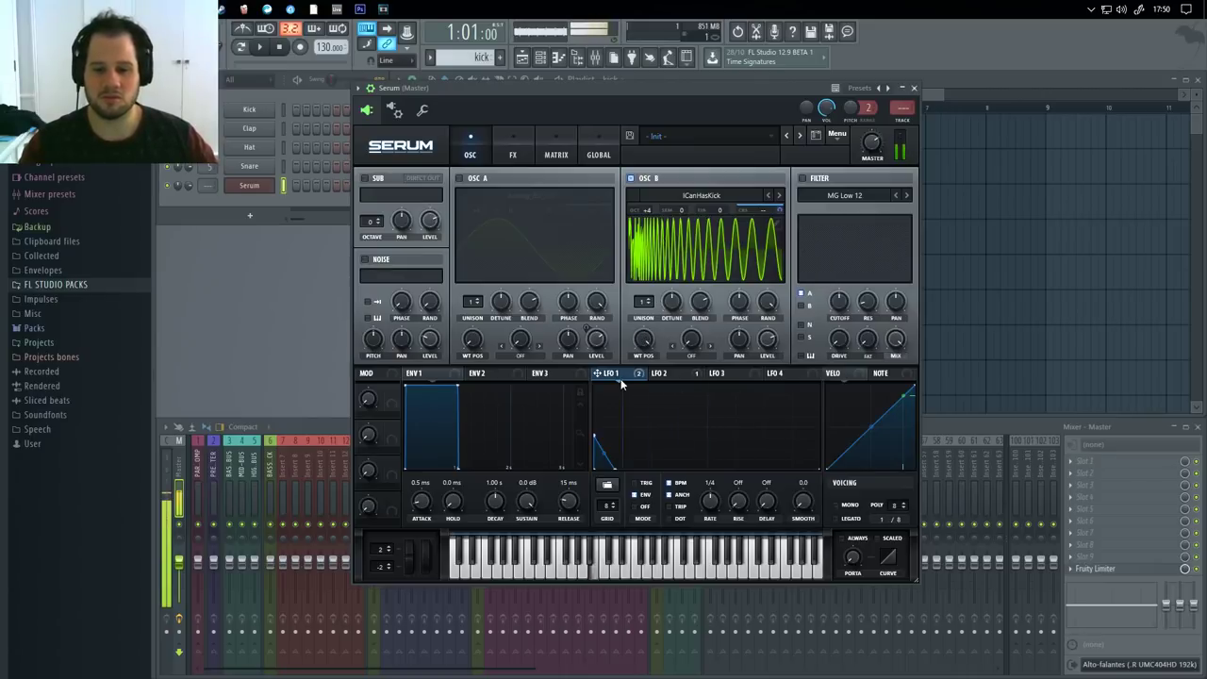
Assign LFO 2 to oscillator B's wavetable position and level, lower the base level, and set the octave to +3
{"action": "left_click", "coordinate": [663, 373]}
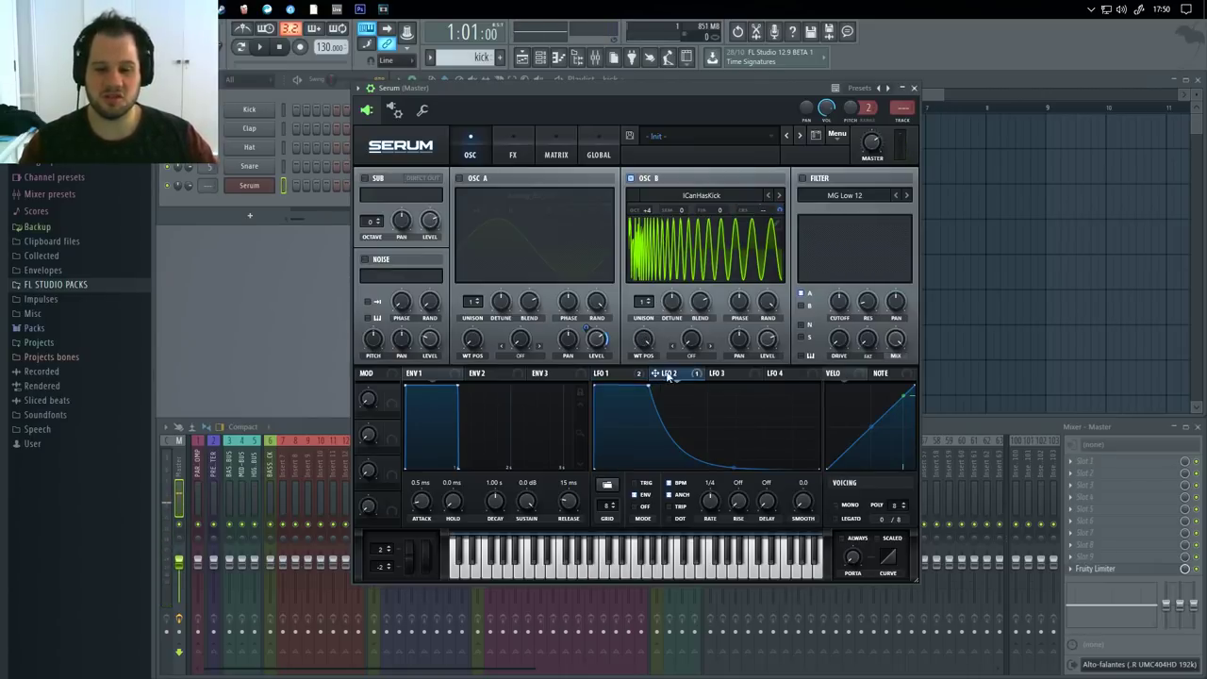
{"action": "left_click", "coordinate": [624, 377]}
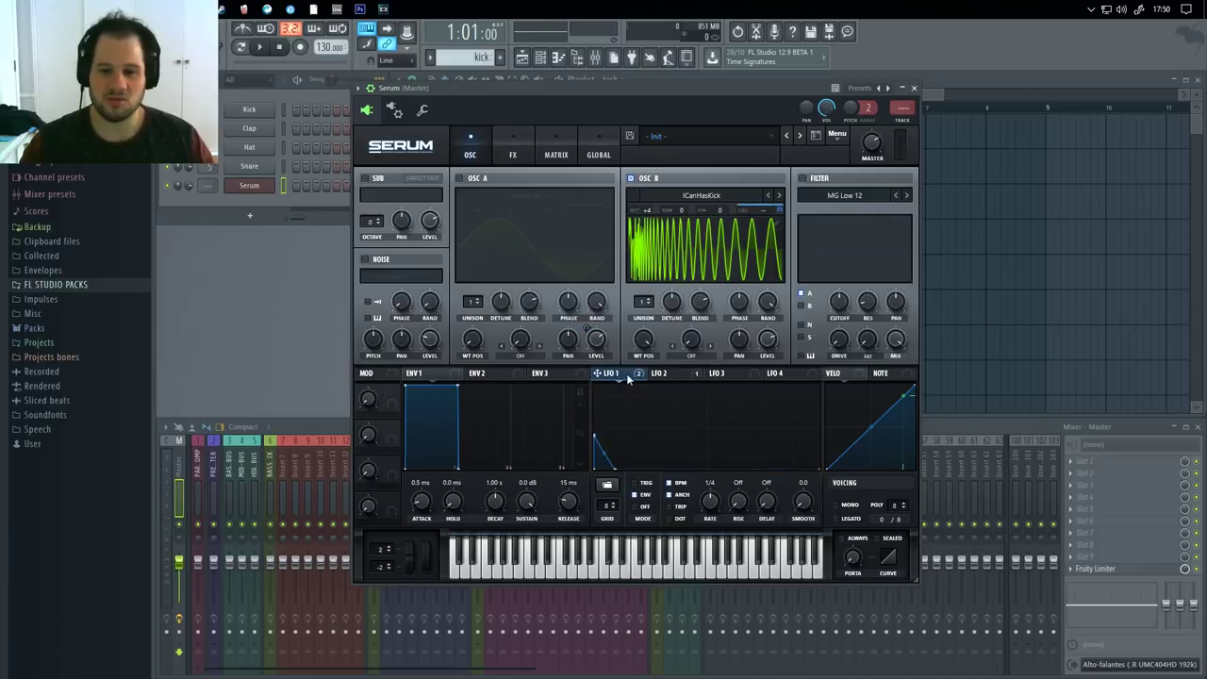
{"action": "left_click", "coordinate": [672, 374]}
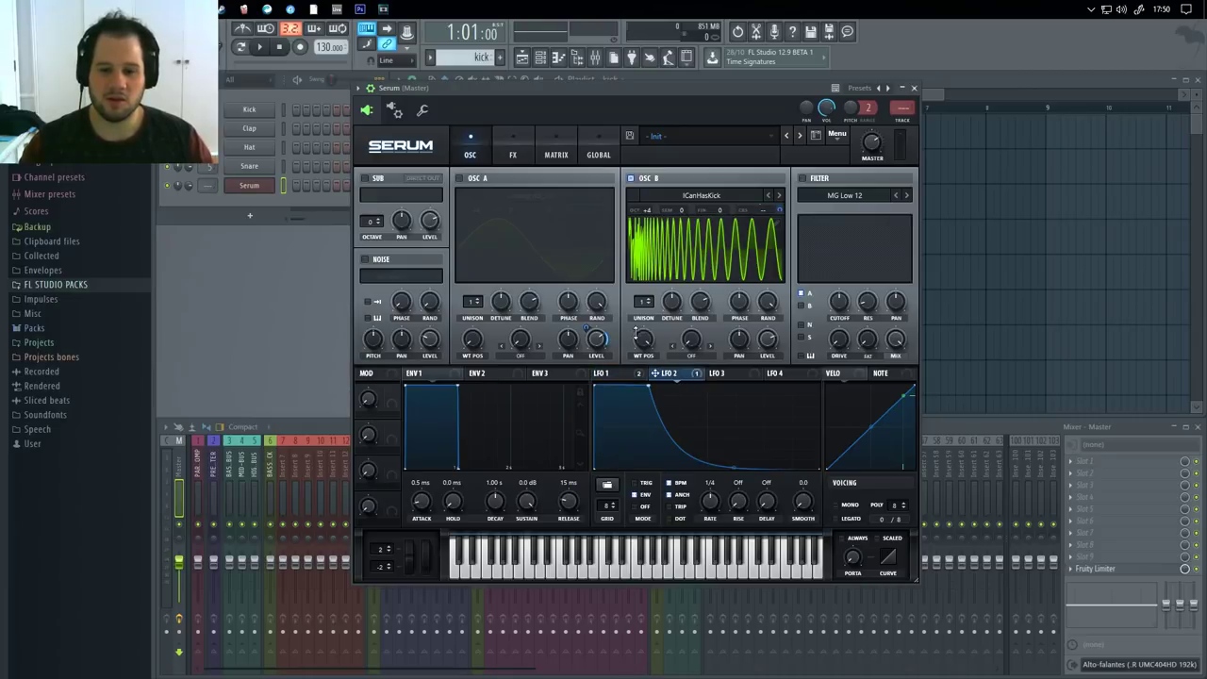
{"action": "left_click_drag", "start_coordinate": [641, 332], "coordinate": [642, 338]}
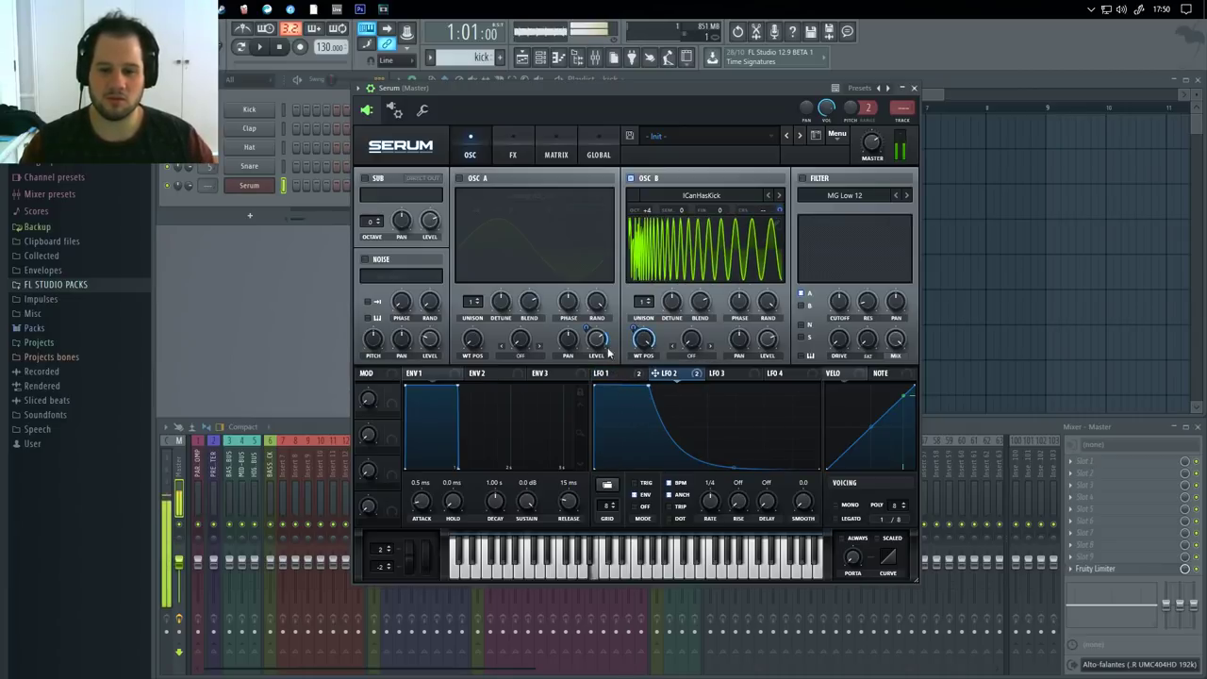
{"action": "left_click_drag", "start_coordinate": [638, 336], "coordinate": [639, 373]}
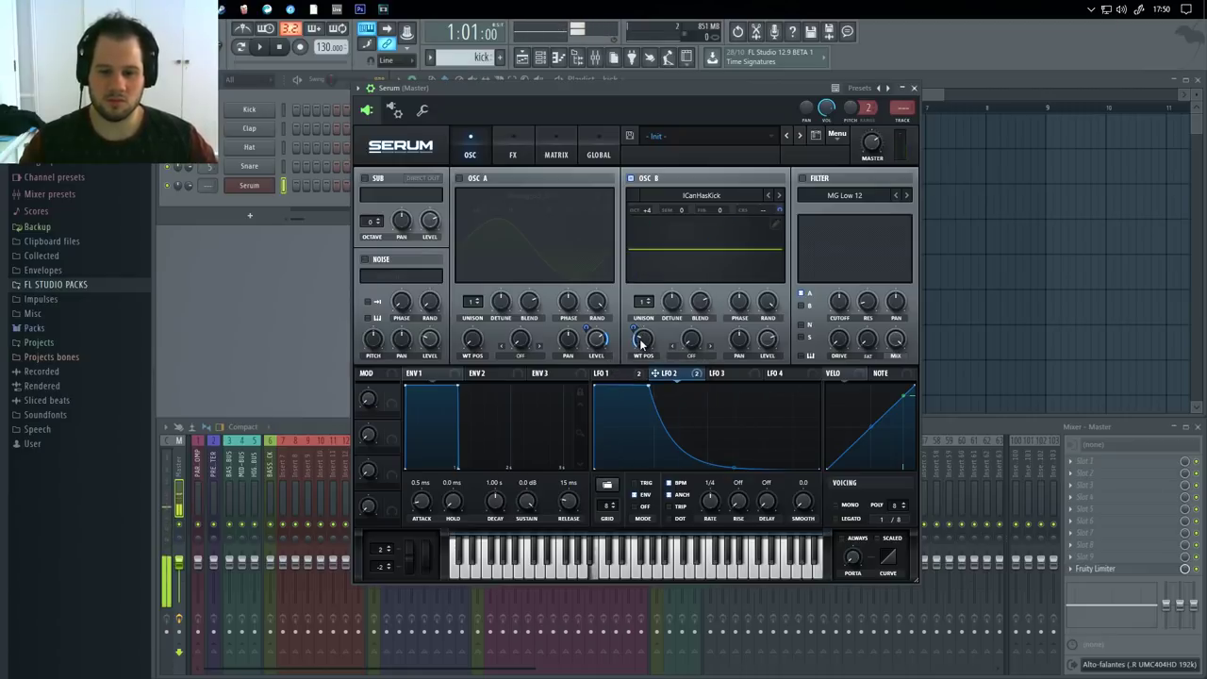
{"action": "left_click_drag", "start_coordinate": [644, 343], "coordinate": [644, 324]}
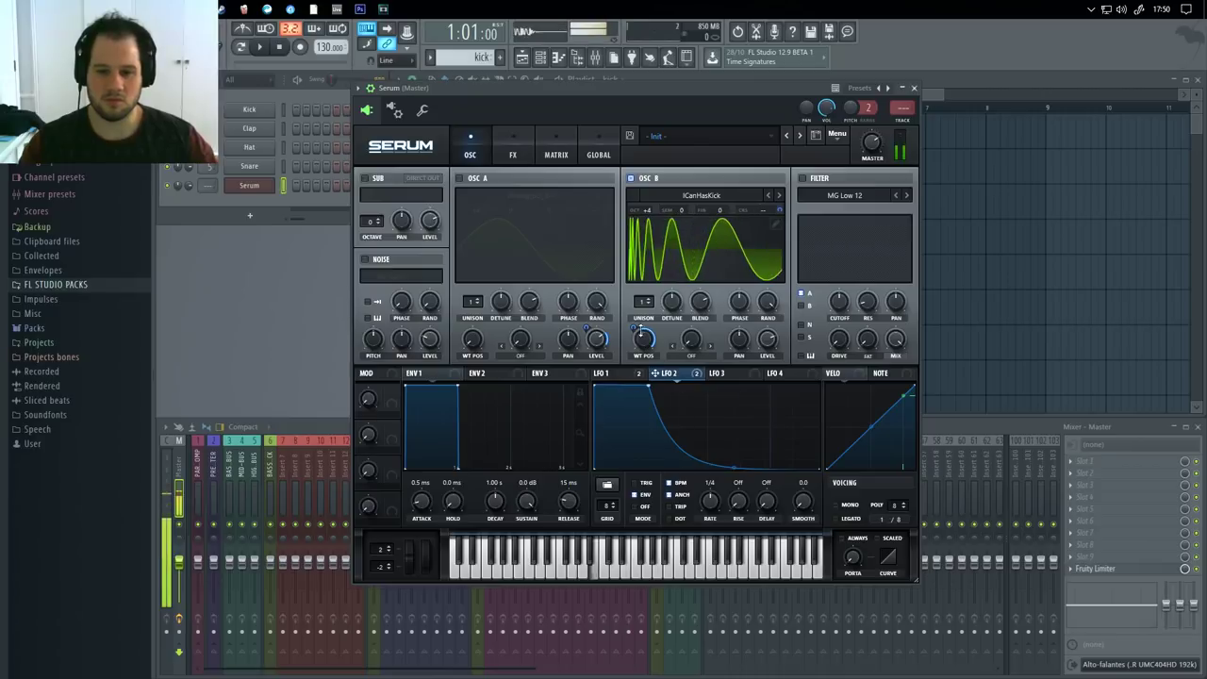
{"action": "mouse_move", "coordinate": [637, 330]}
{"action": "left_click_drag", "start_coordinate": [637, 330], "coordinate": [657, 283]}
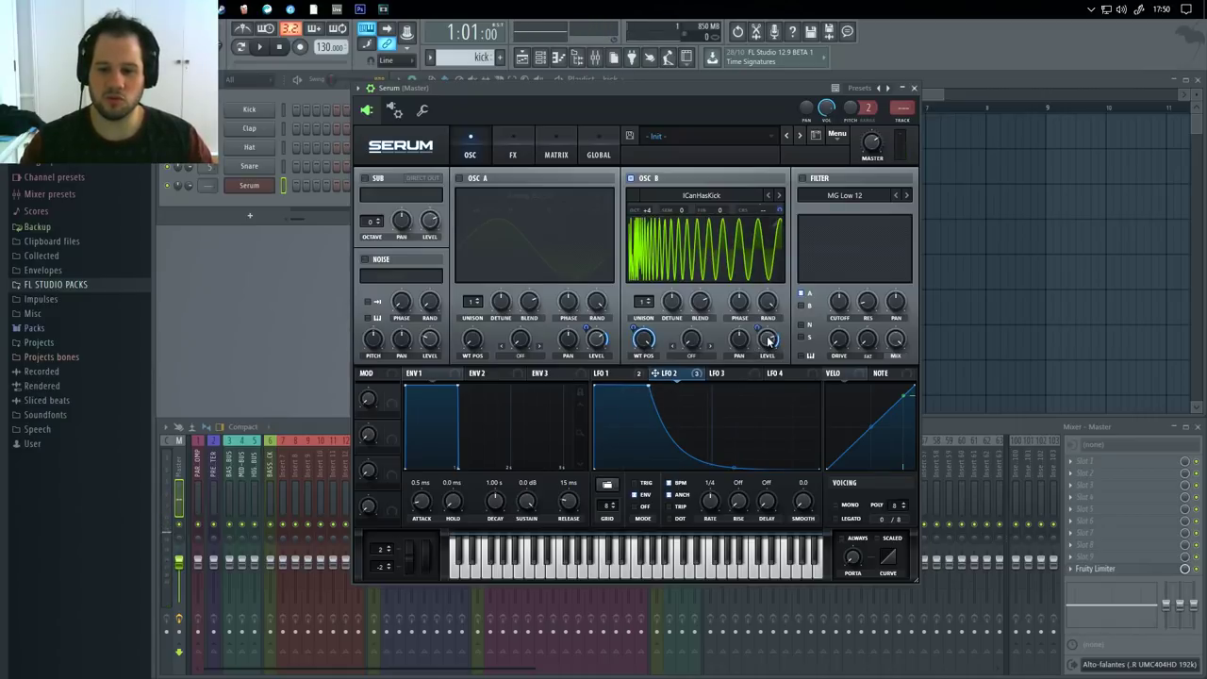
{"action": "left_click_drag", "start_coordinate": [769, 341], "coordinate": [761, 369]}
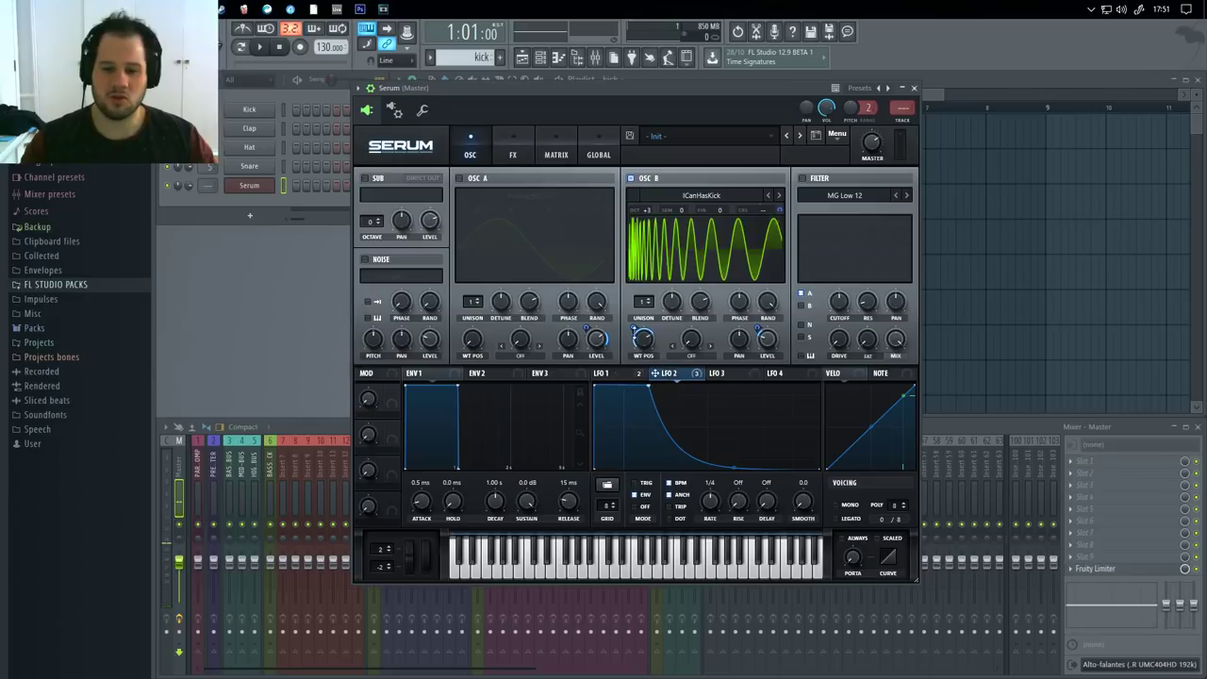
Fine-tune oscillator B's wavetable position and LFO 2's modulation amounts on its wavetable position and level
{"action": "left_click_drag", "start_coordinate": [633, 329], "coordinate": [633, 321]}
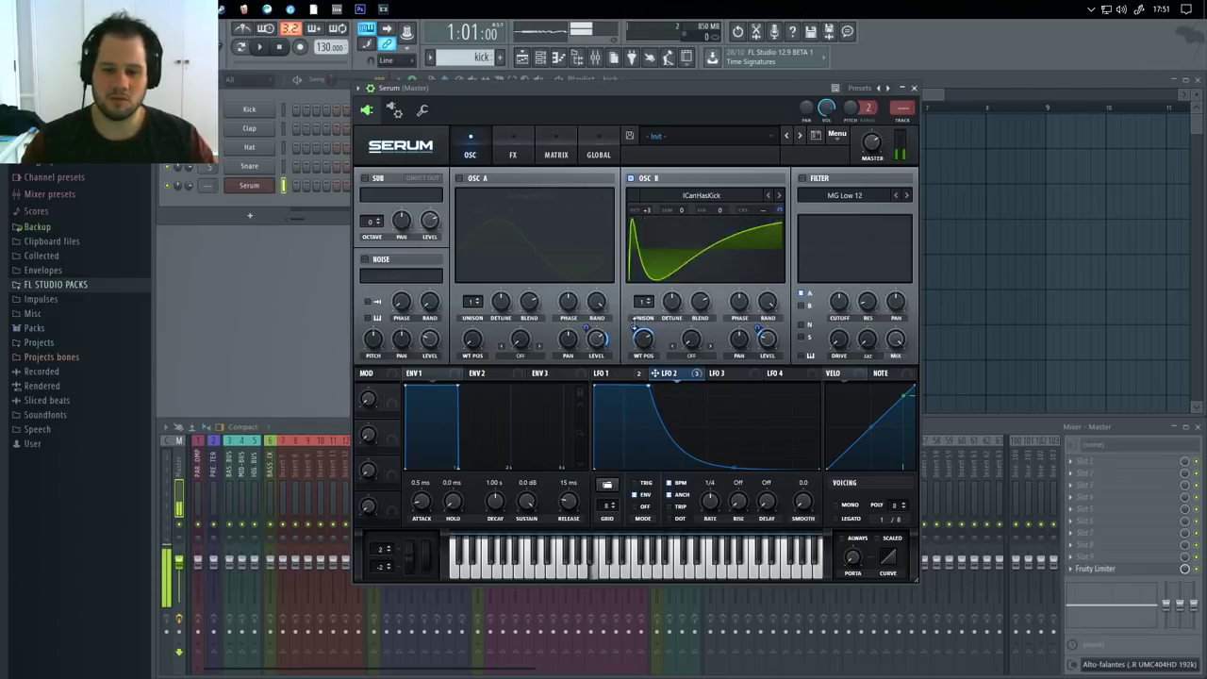
{"action": "left_click_drag", "start_coordinate": [636, 322], "coordinate": [635, 317]}
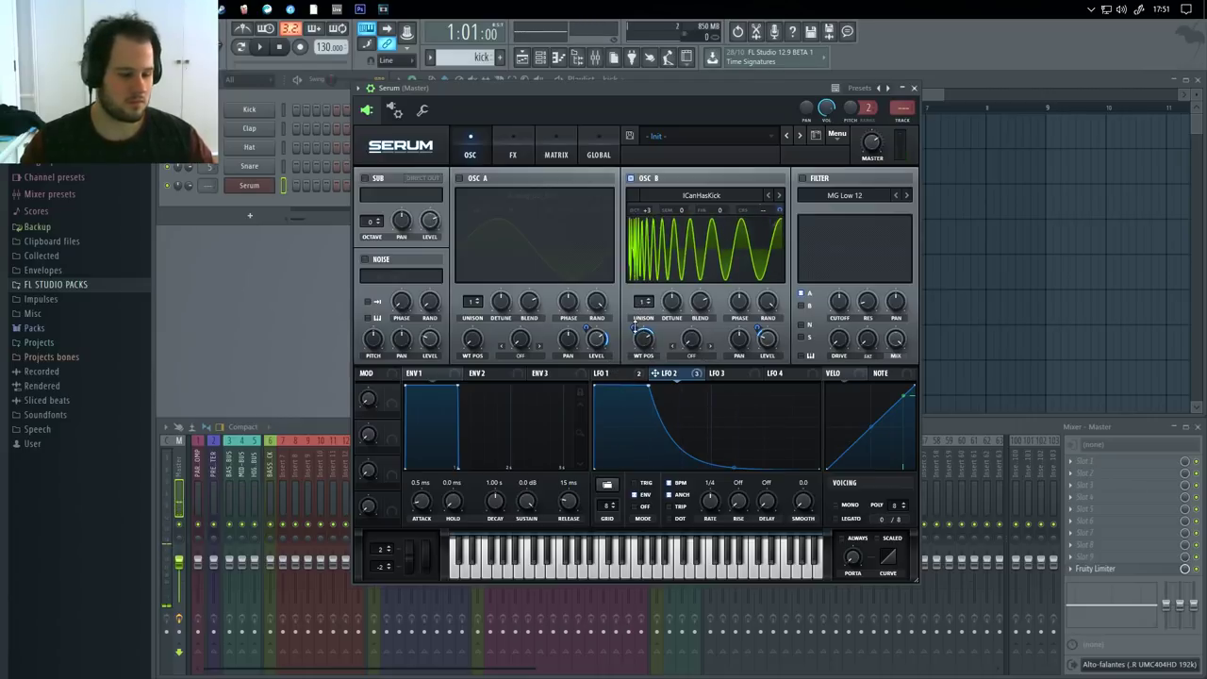
{"action": "right_click", "coordinate": [637, 329]}
{"action": "left_click", "coordinate": [637, 329]}
{"action": "mouse_move", "coordinate": [648, 343]}
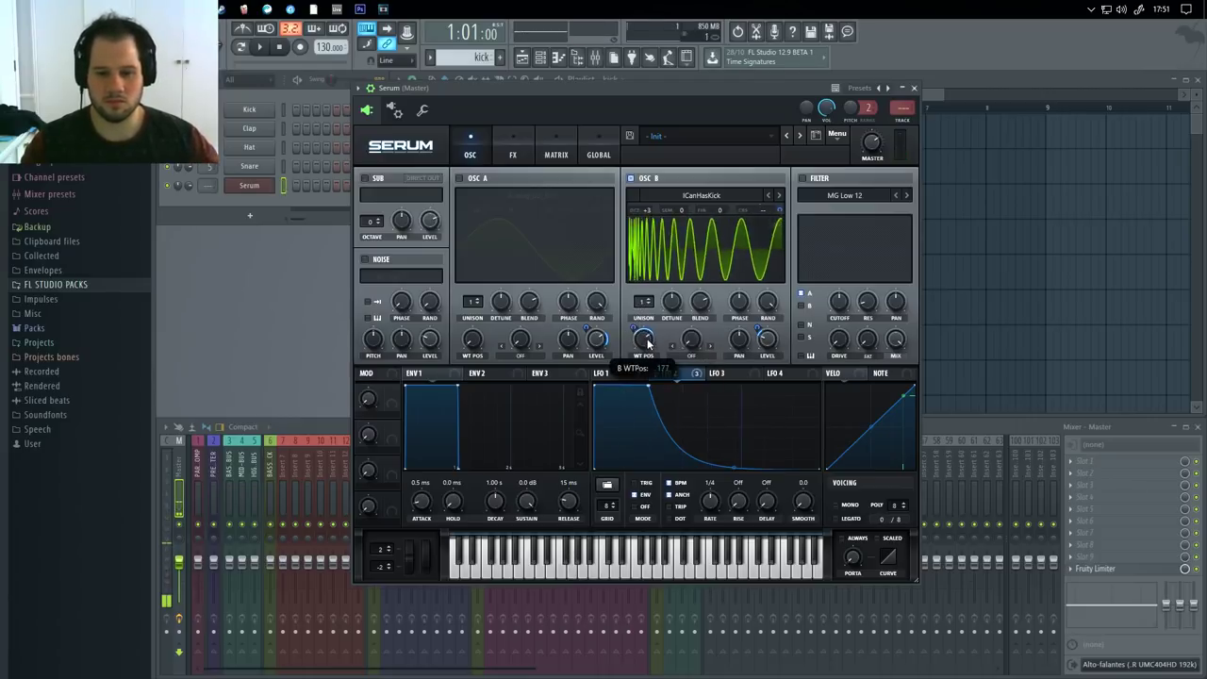
{"action": "left_click_drag", "start_coordinate": [648, 343], "coordinate": [631, 385]}
{"action": "mouse_move", "coordinate": [633, 329]}
{"action": "left_mouse_down"}
{"action": "mouse_move", "coordinate": [643, 300]}
{"action": "mouse_move", "coordinate": [640, 324]}
{"action": "left_mouse_up"}
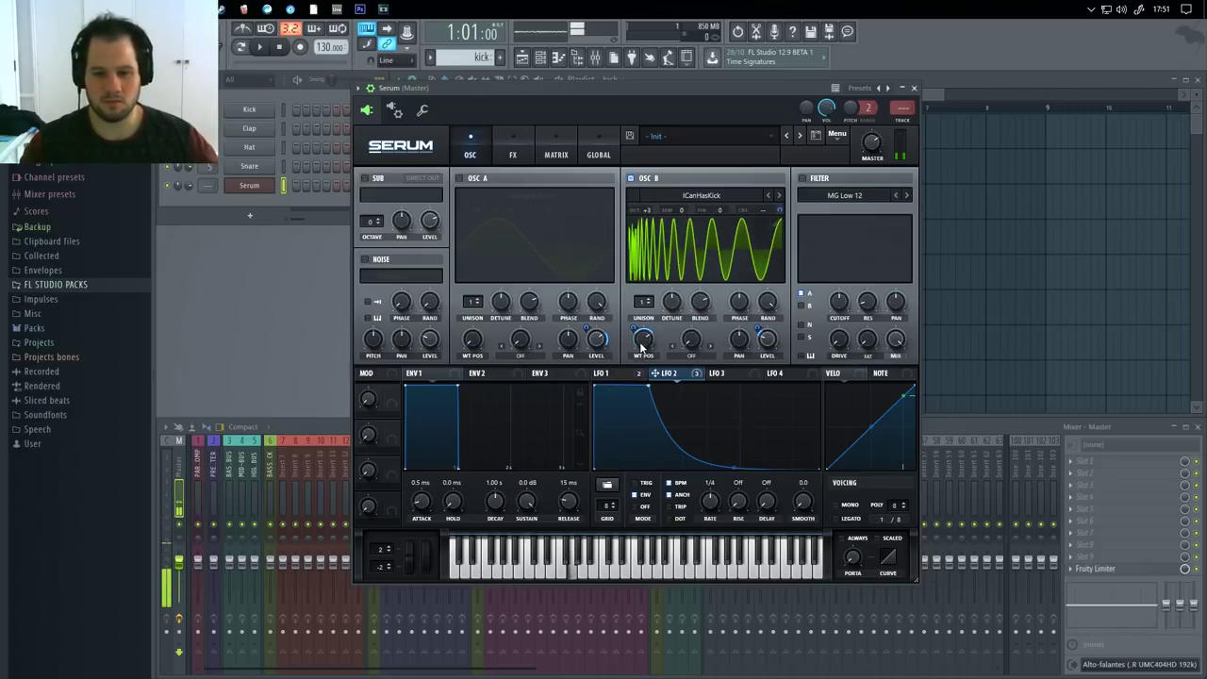
{"action": "left_click_drag", "start_coordinate": [756, 325], "coordinate": [755, 302]}
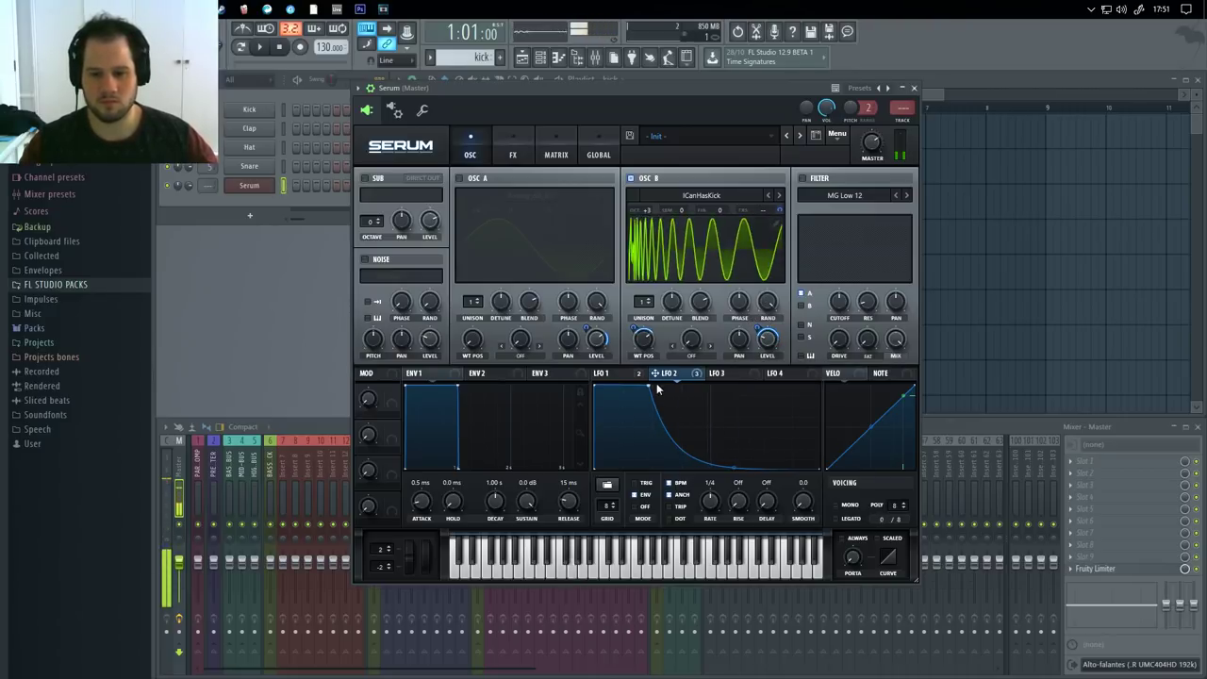
Try a shorter plateau and a steeper decay on LFO 2, and return the plateau's end to about a quarter of the cycle
{"action": "left_click_drag", "start_coordinate": [648, 386], "coordinate": [620, 384]}
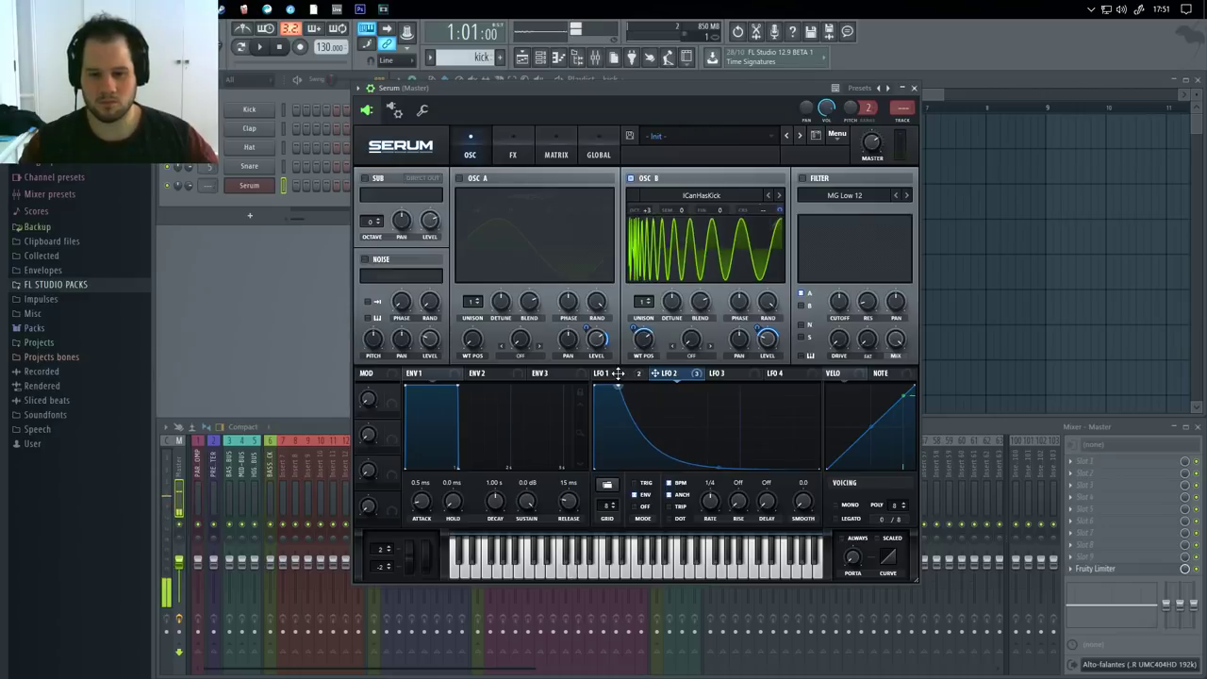
{"action": "left_click_drag", "start_coordinate": [721, 466], "coordinate": [709, 483]}
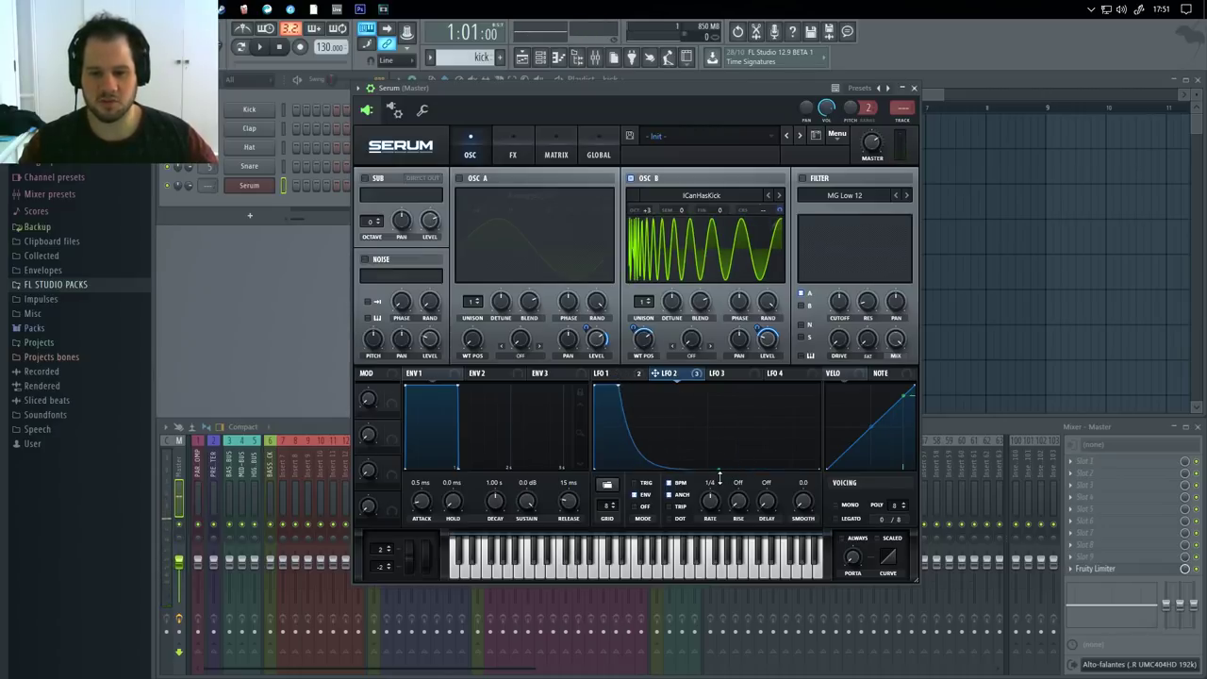
{"action": "left_click_drag", "start_coordinate": [619, 385], "coordinate": [651, 374]}
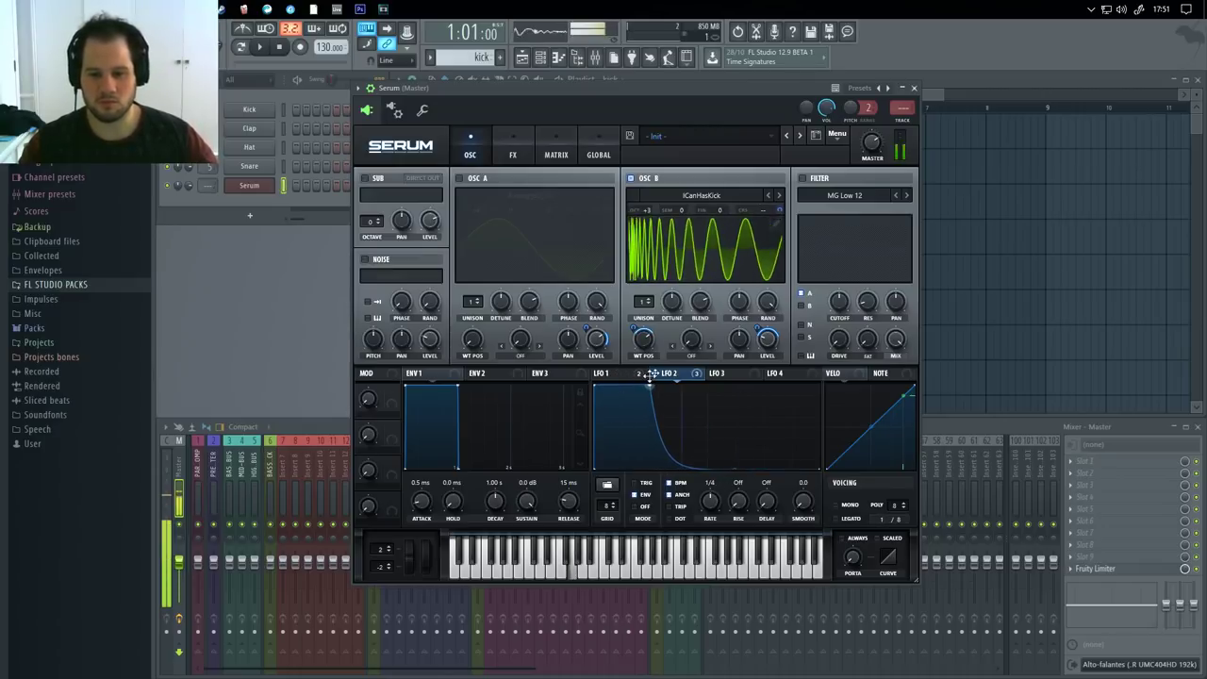
{"action": "left_click_drag", "start_coordinate": [729, 463], "coordinate": [736, 457]}
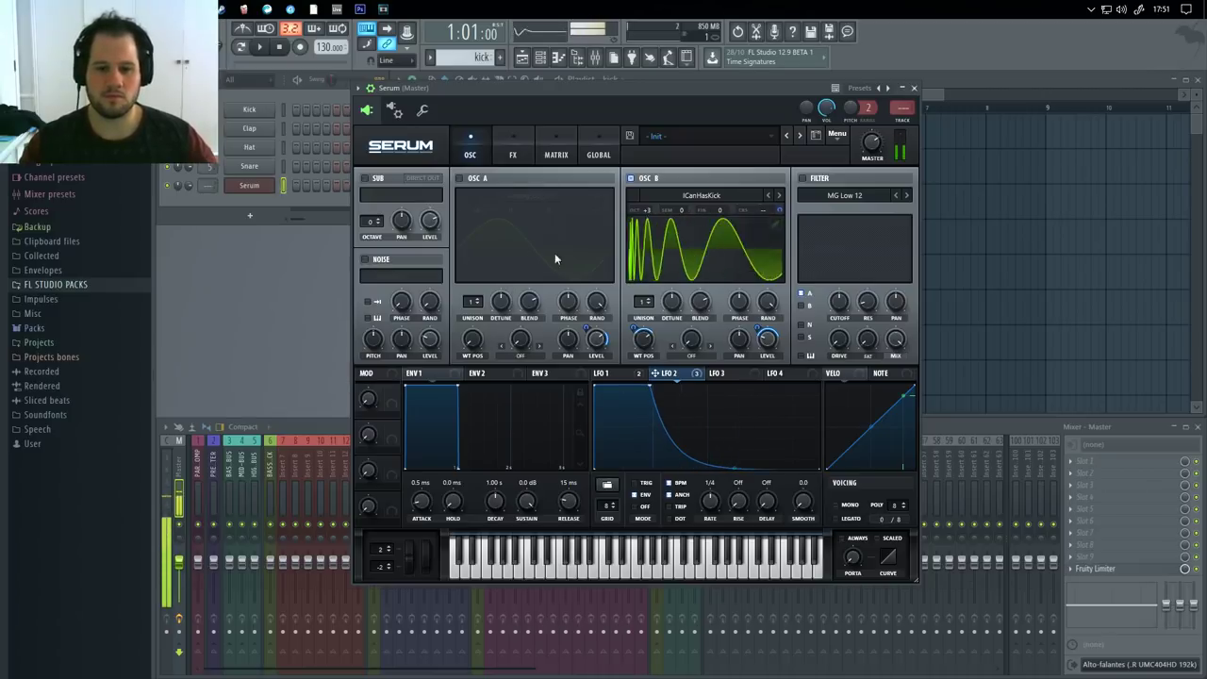
Shape LFO 3 as a very short curved decay from full height to zero and assign it to oscillator B's level
{"action": "left_click", "coordinate": [731, 374]}
{"action": "left_click_drag", "start_coordinate": [707, 386], "coordinate": [585, 426]}
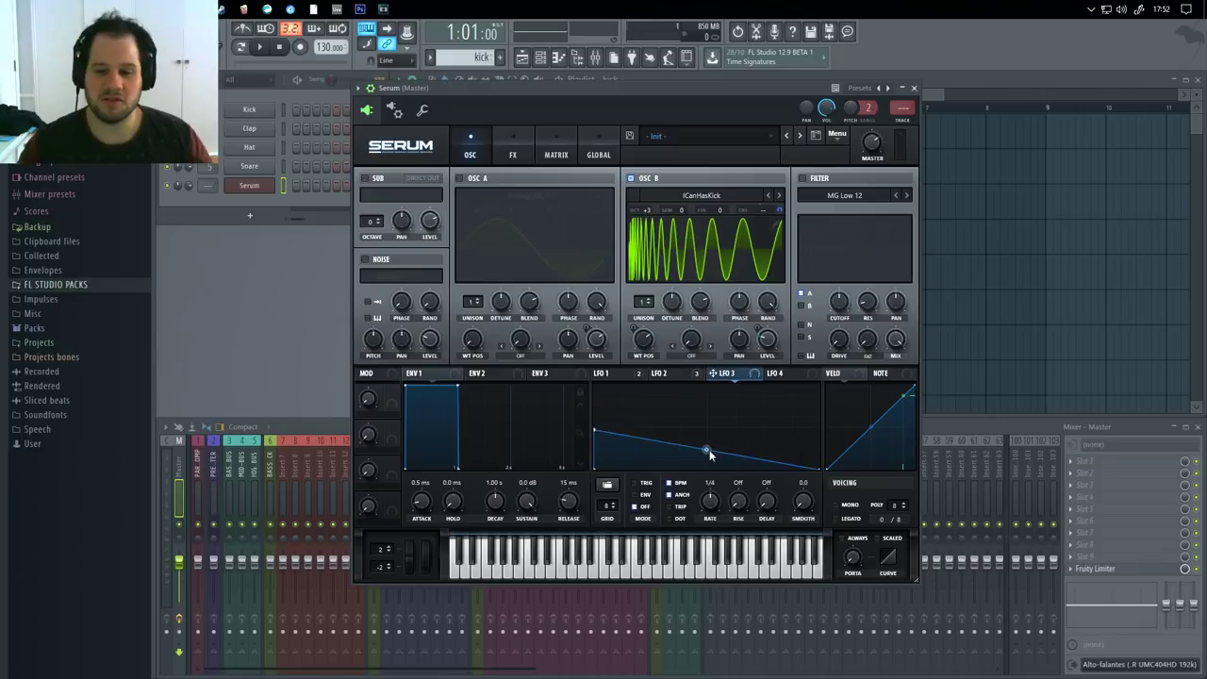
{"action": "left_click_drag", "start_coordinate": [707, 453], "coordinate": [630, 471]}
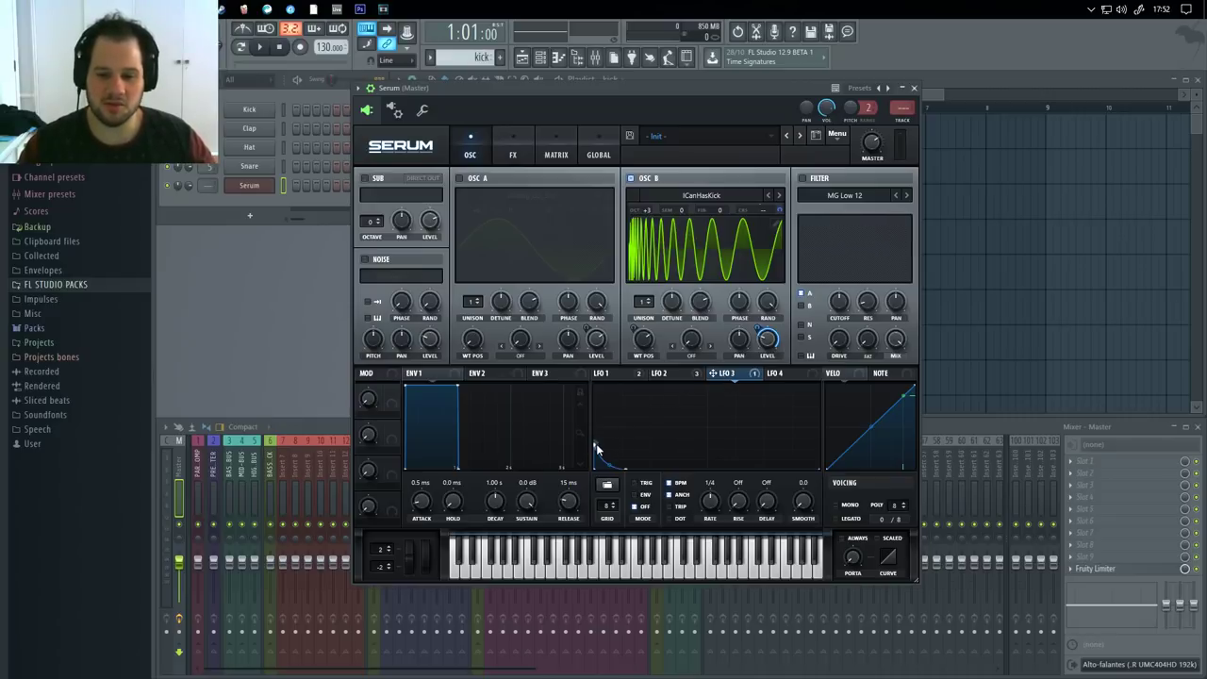
{"action": "left_click_drag", "start_coordinate": [596, 449], "coordinate": [591, 376]}
{"action": "left_click", "coordinate": [686, 375]}
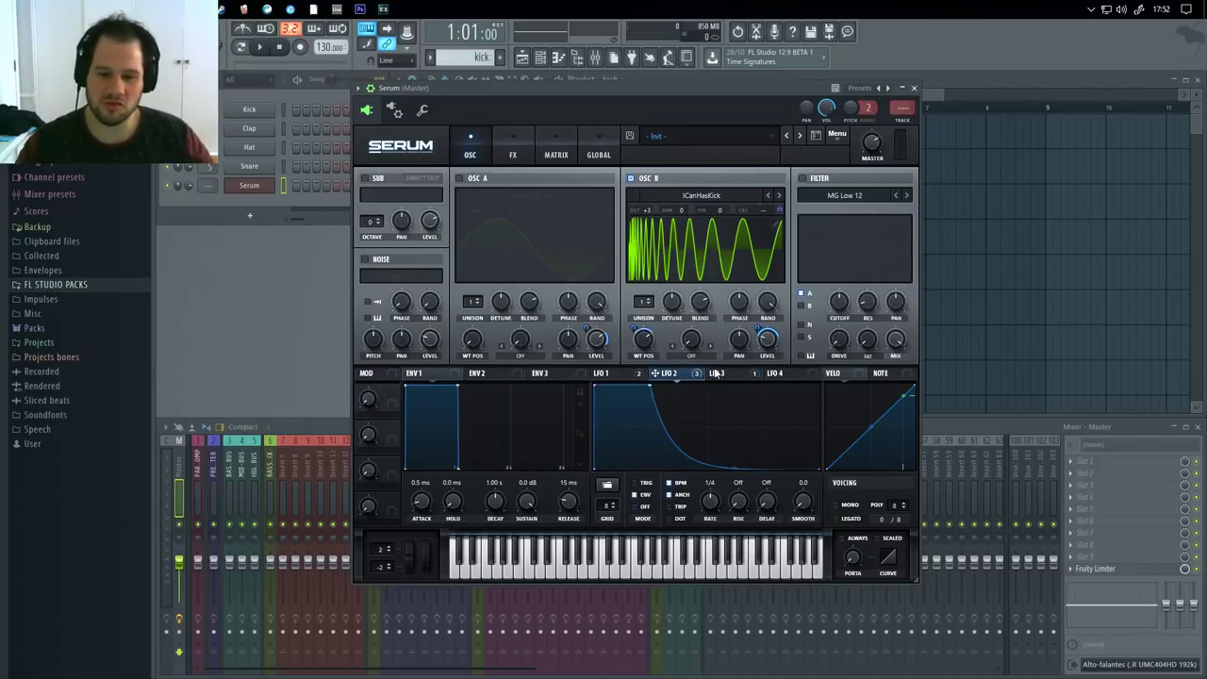
{"action": "left_click", "coordinate": [608, 376]}
{"action": "left_click", "coordinate": [714, 373]}
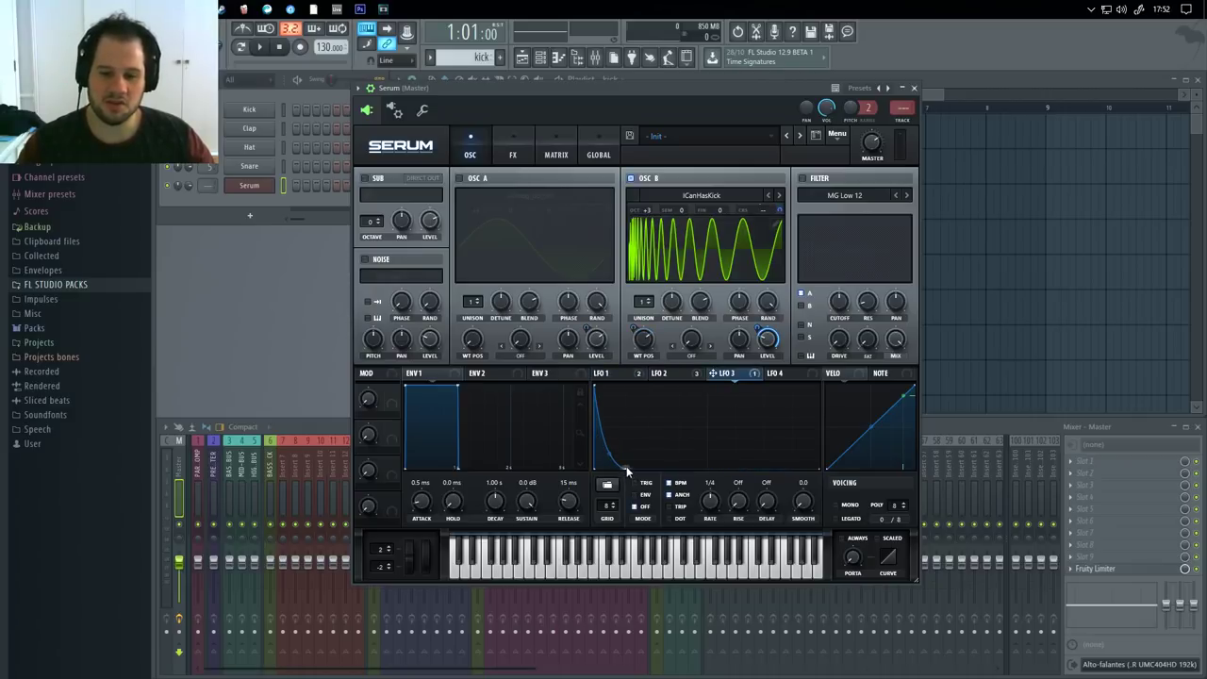
{"action": "left_click_drag", "start_coordinate": [626, 472], "coordinate": [612, 472]}
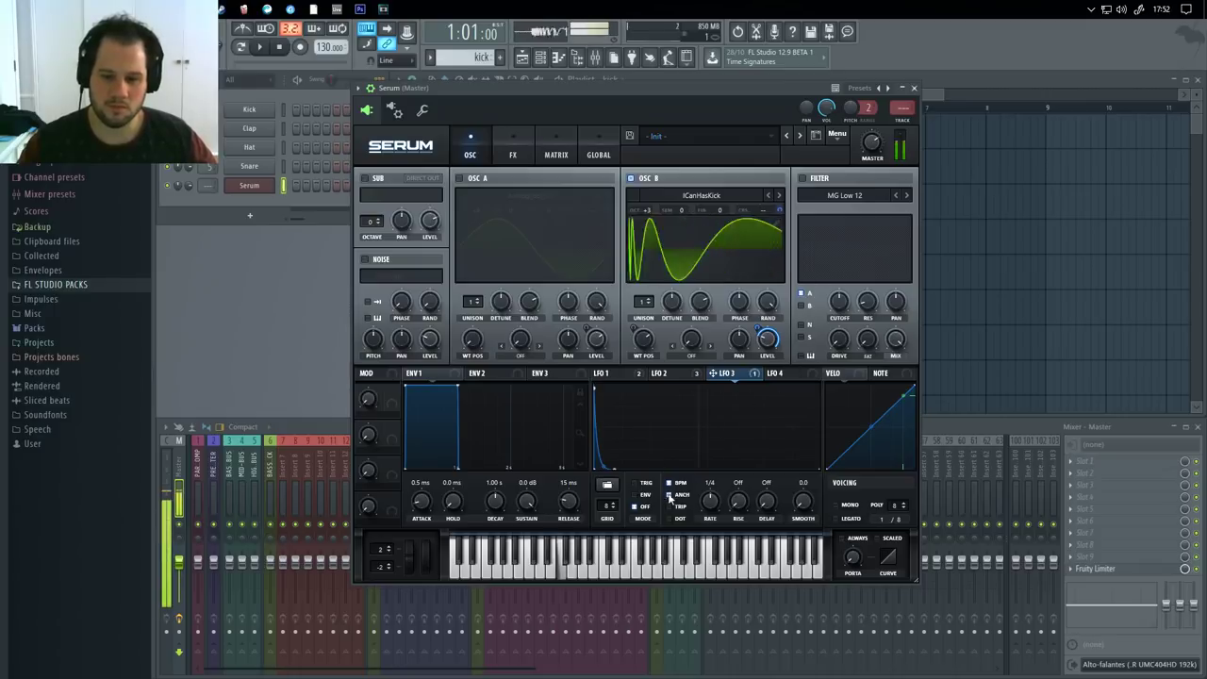
Switch LFO 3 to ENV mode and reduce its modulation of oscillator B's level to about 46
{"action": "left_click", "coordinate": [679, 374]}
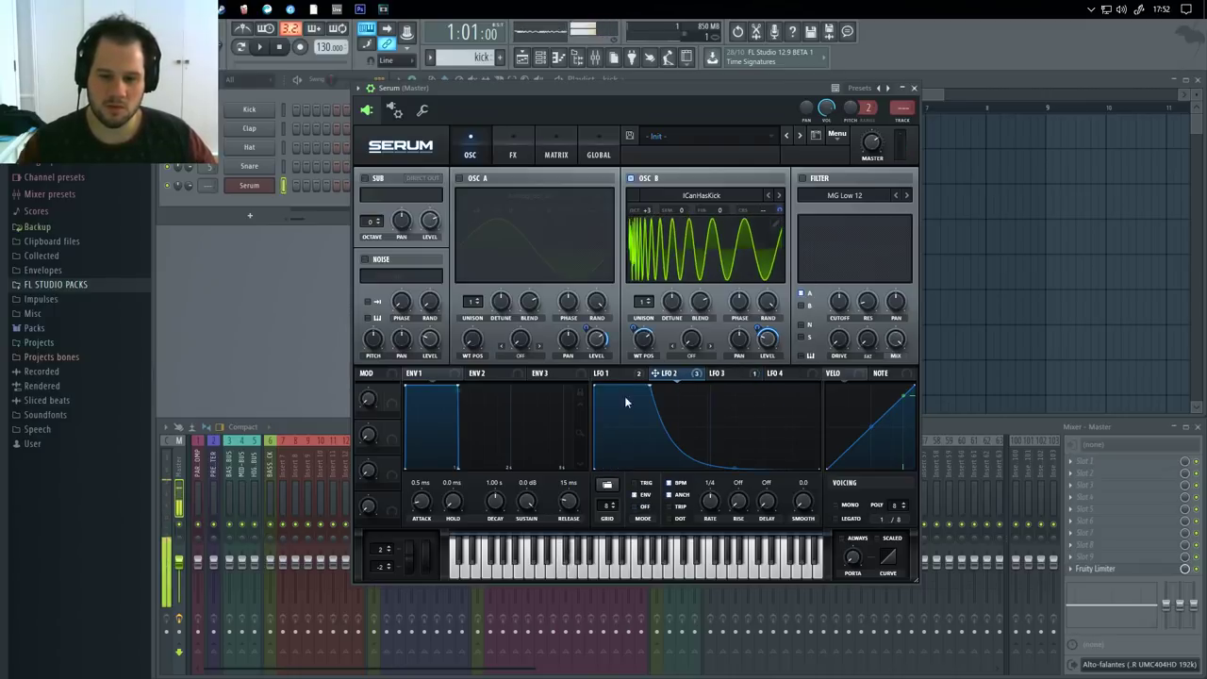
{"action": "left_click", "coordinate": [609, 374]}
{"action": "left_click", "coordinate": [721, 373]}
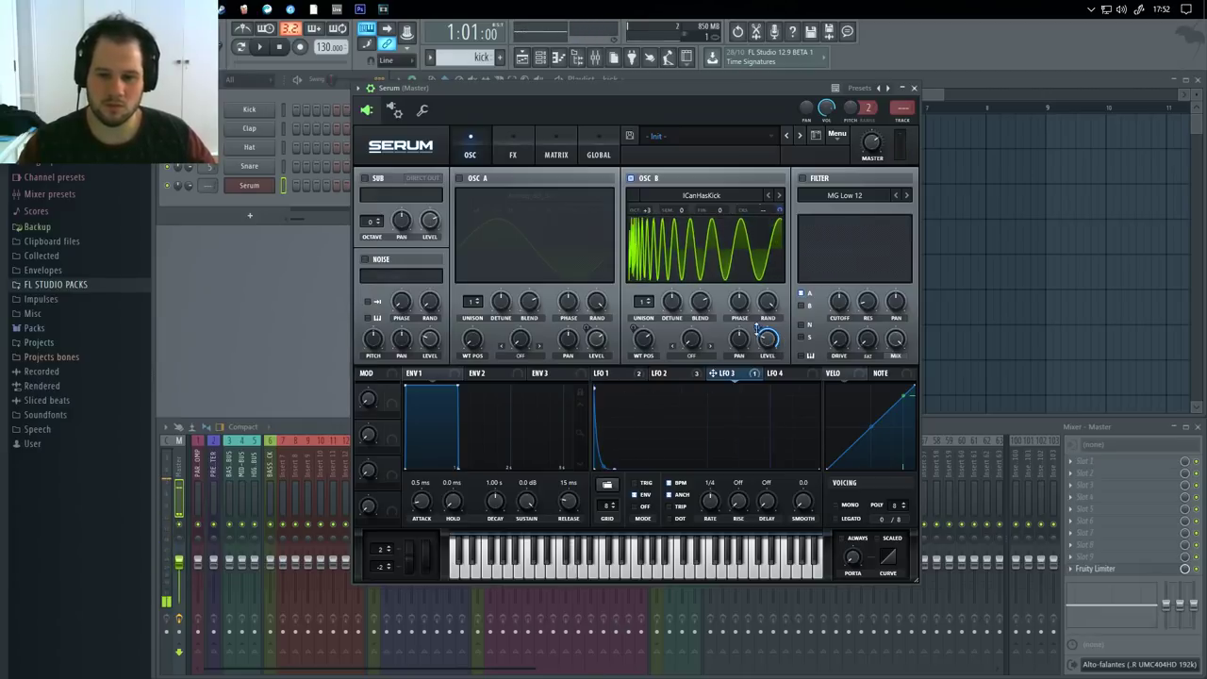
{"action": "left_click_drag", "start_coordinate": [757, 330], "coordinate": [753, 370]}
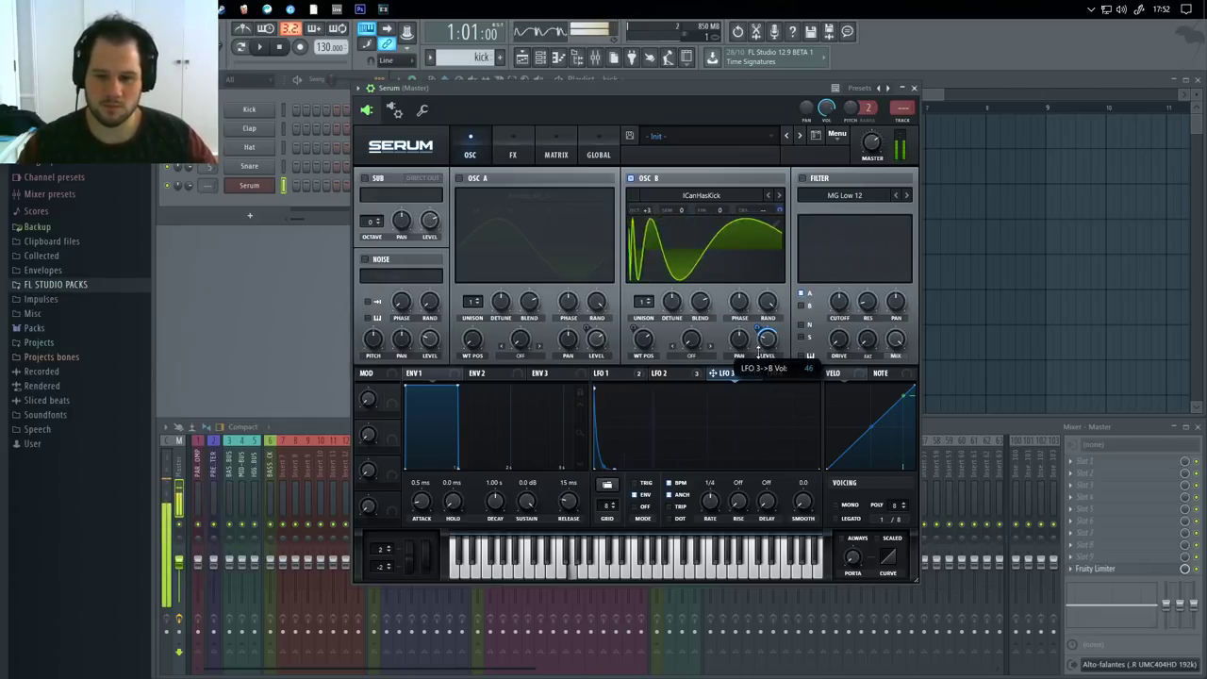
Turn oscillator A back on and readjust oscillator B's wavetable position to about 128 against the combined sound
{"action": "left_click", "coordinate": [458, 177]}
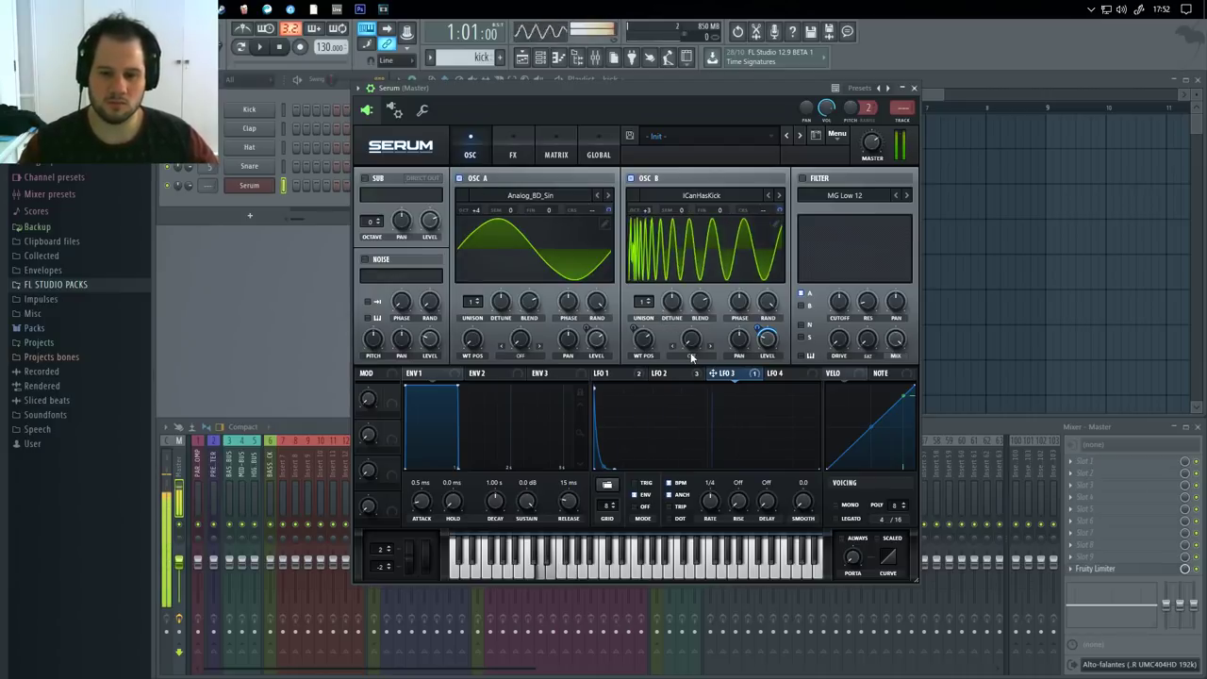
{"action": "left_click", "coordinate": [622, 372]}
{"action": "mouse_move", "coordinate": [643, 337]}
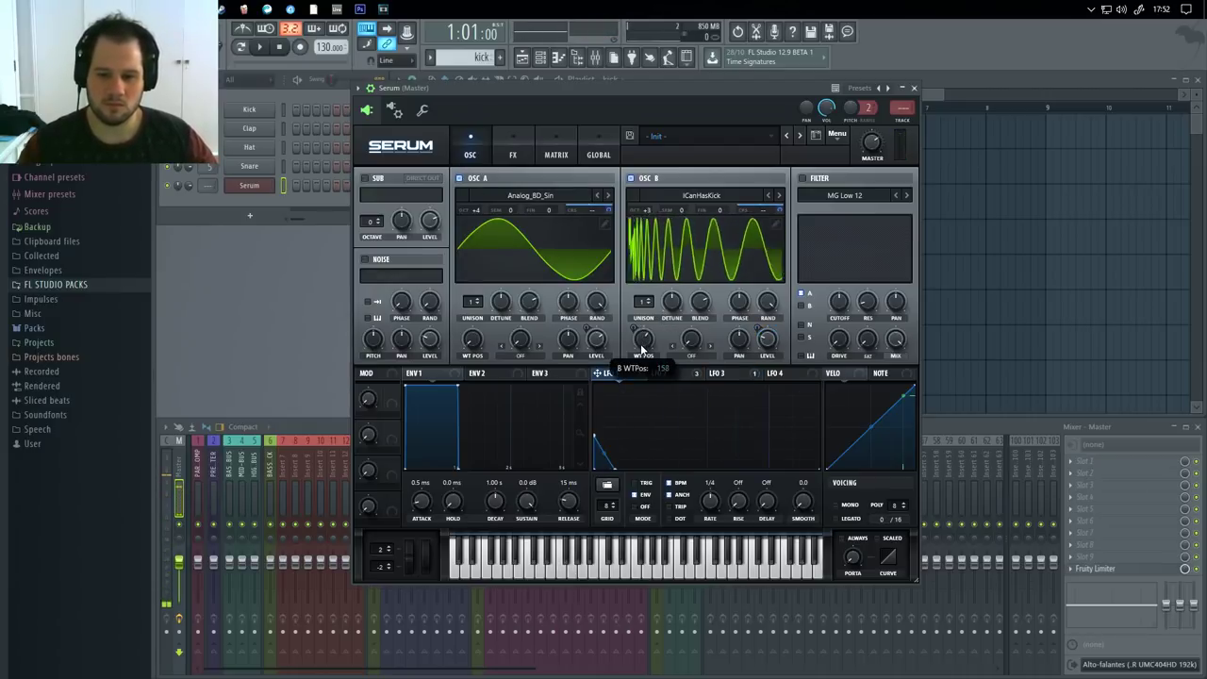
{"action": "left_click_drag", "start_coordinate": [636, 365], "coordinate": [618, 403]}
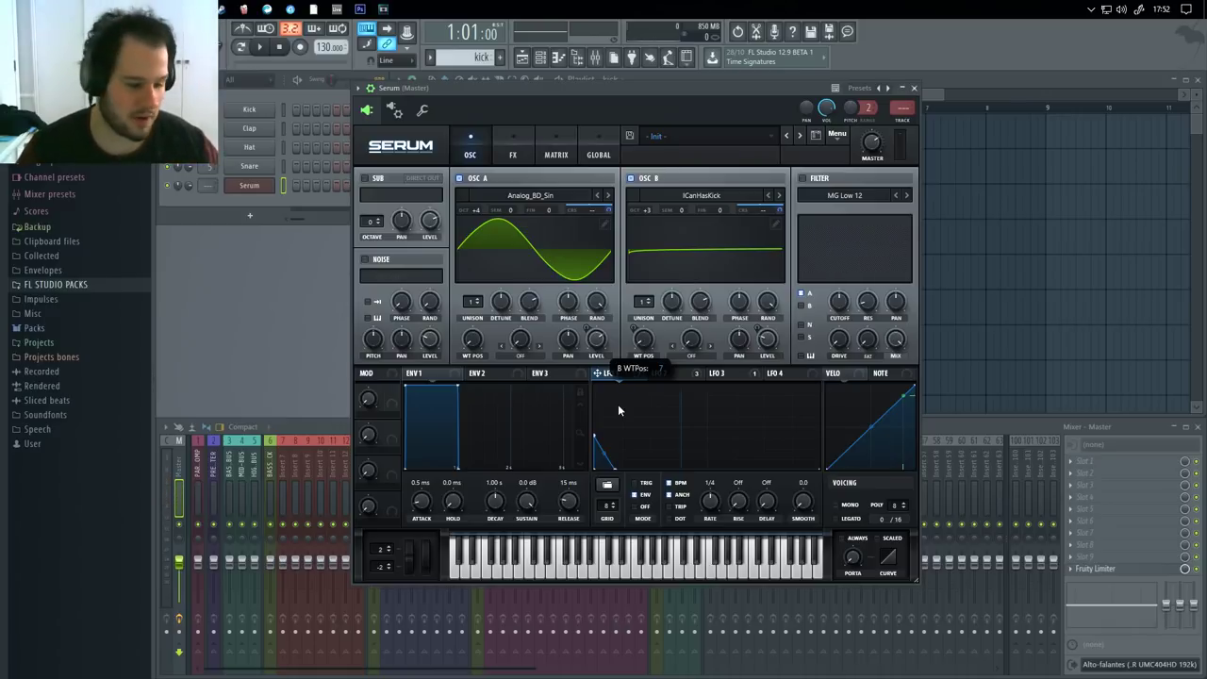
{"action": "left_click_drag", "start_coordinate": [618, 404], "coordinate": [622, 347]}
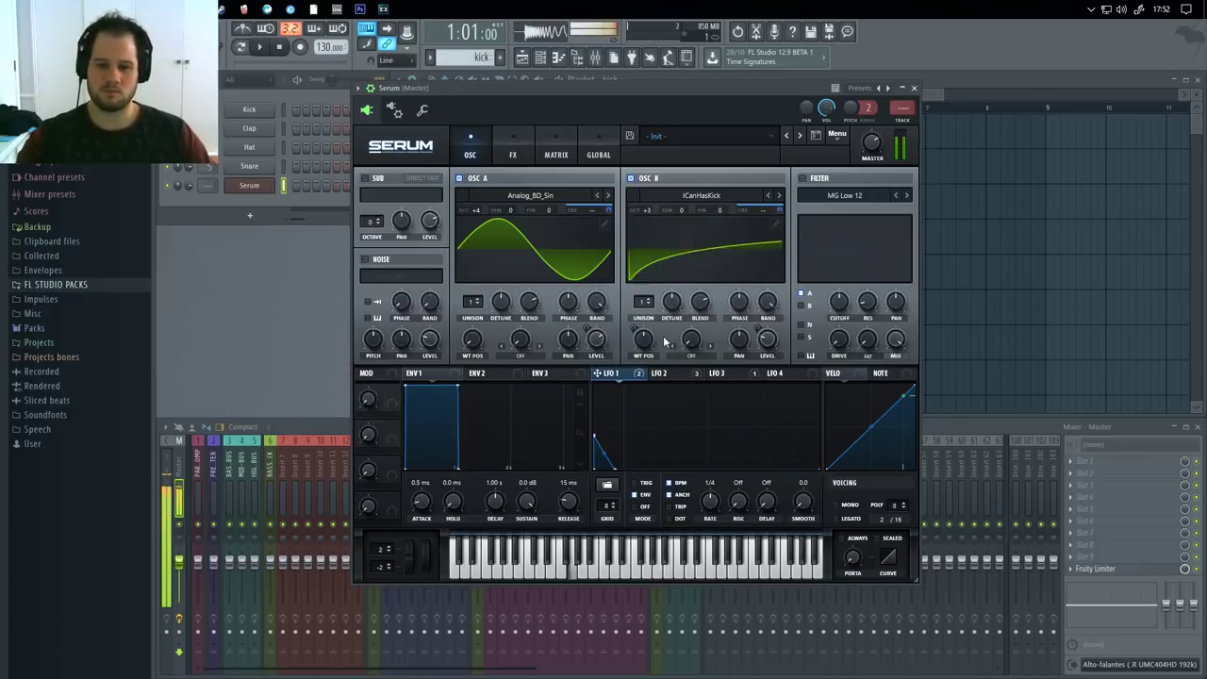
Show LFO 2's envelope and open oscillator B's wavetable in the table editor
{"action": "left_click", "coordinate": [672, 373]}
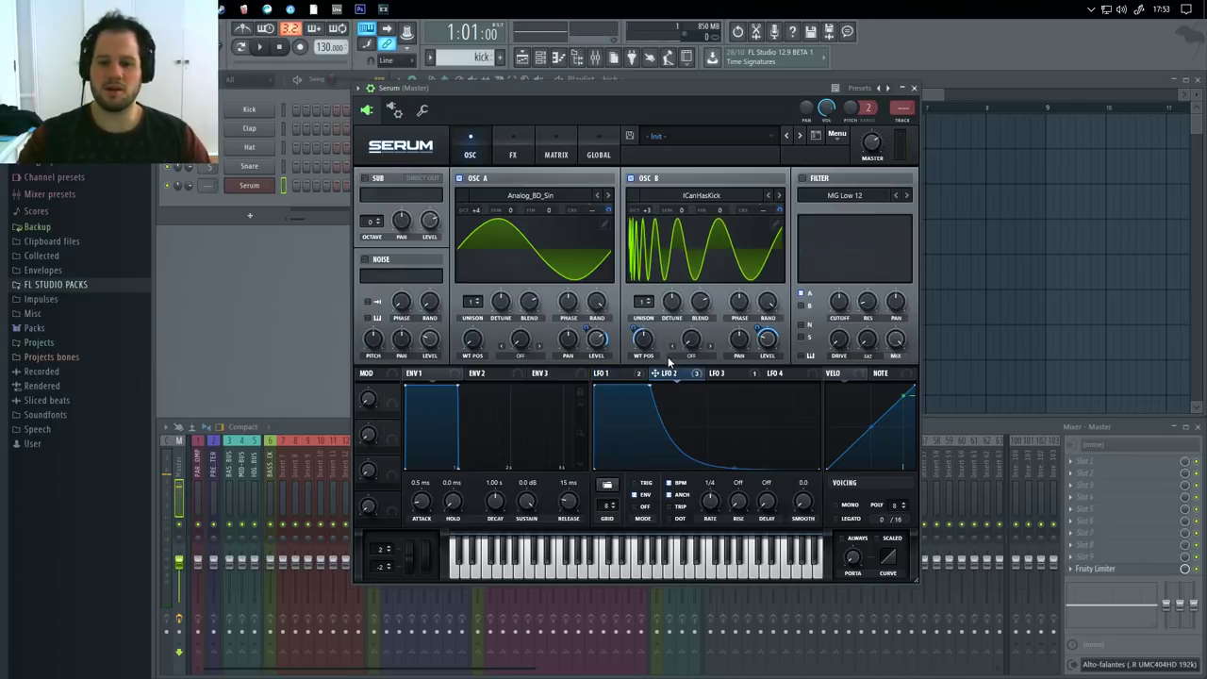
{"action": "left_click", "coordinate": [774, 224]}
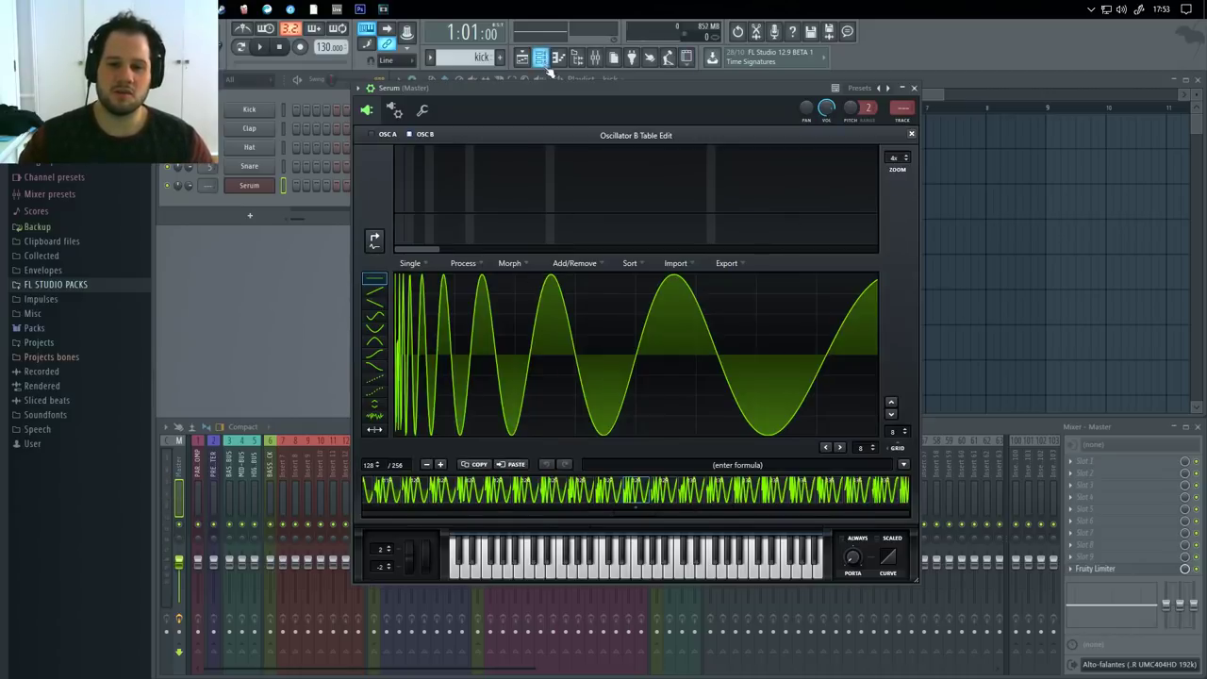
Apply Remove Fundamental (HPF) to oscillator B's wavetable and return to the main synth view
{"action": "left_click_drag", "start_coordinate": [606, 89], "coordinate": [646, 114]}
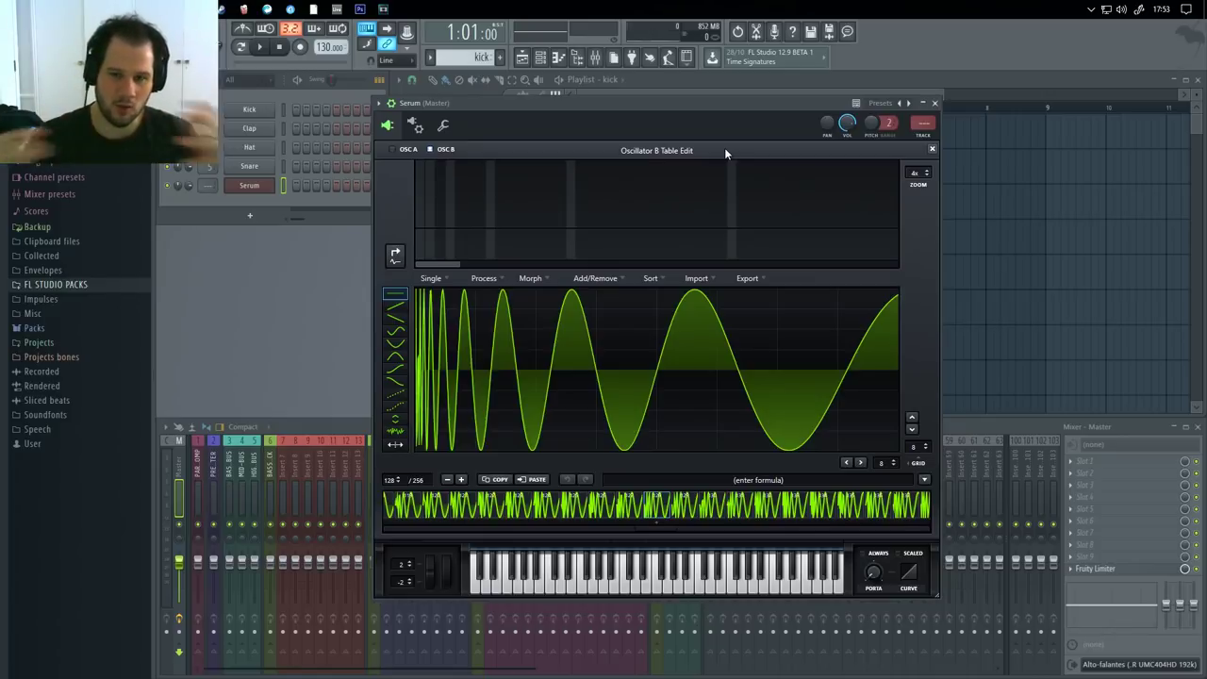
{"action": "left_click", "coordinate": [488, 279]}
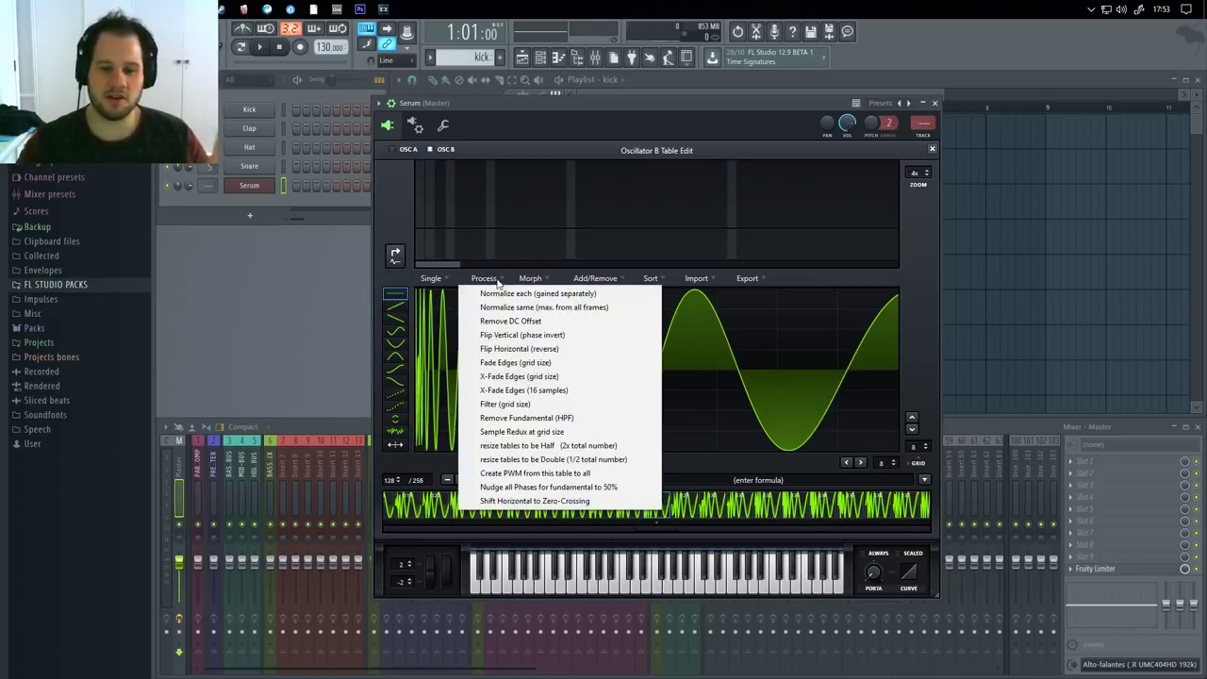
{"action": "left_click", "coordinate": [600, 418]}
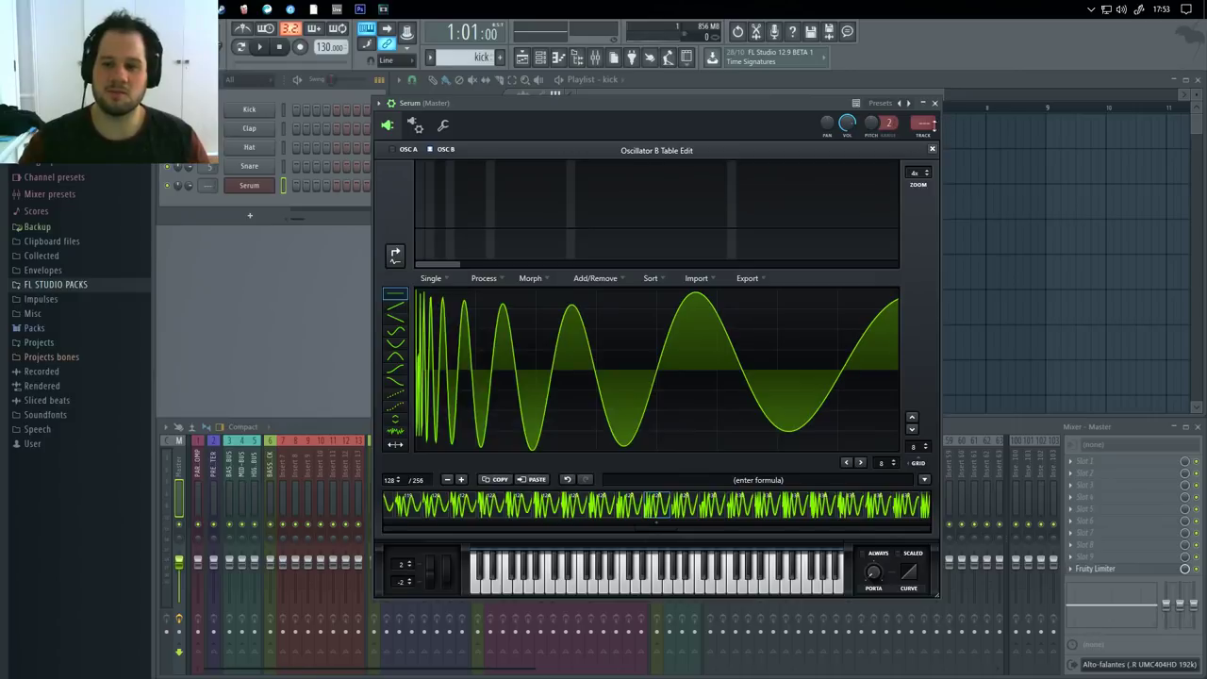
{"action": "left_click", "coordinate": [931, 150]}
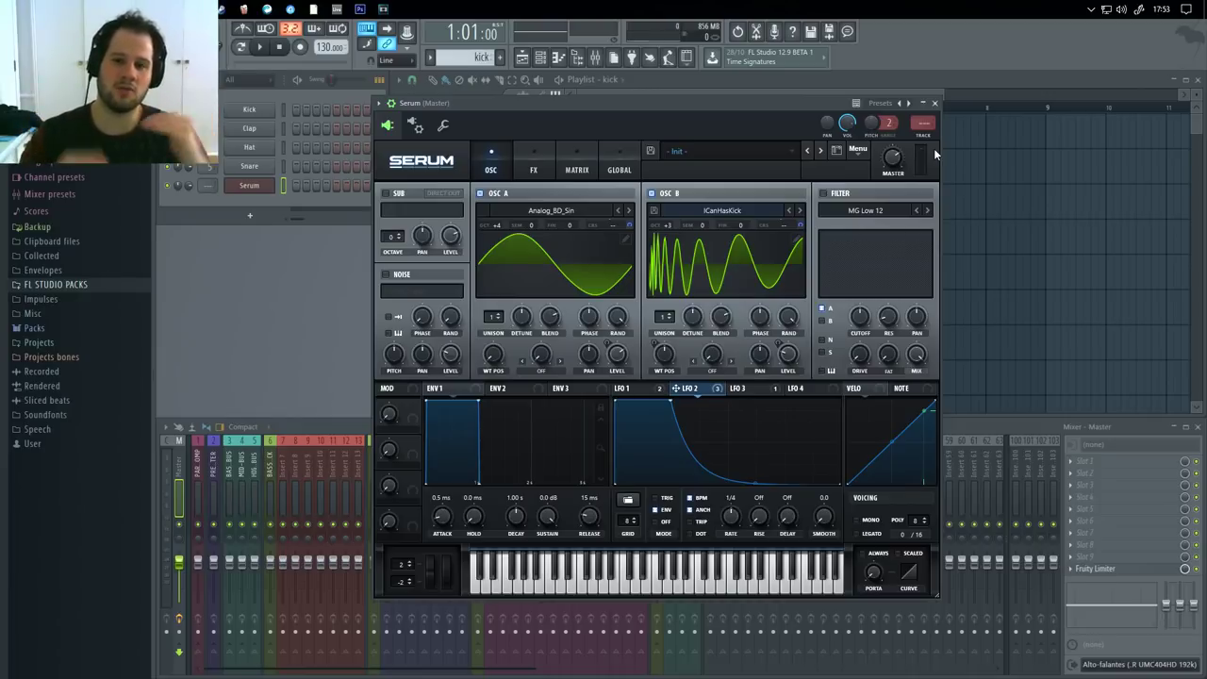
Audition the kick at different pitches while fine-tuning oscillator B's wavetable position
{"action": "key", "text": "z"}
{"action": "key", "text": "z"}
{"action": "key", "text": "z"}
{"action": "key", "text": "z"}
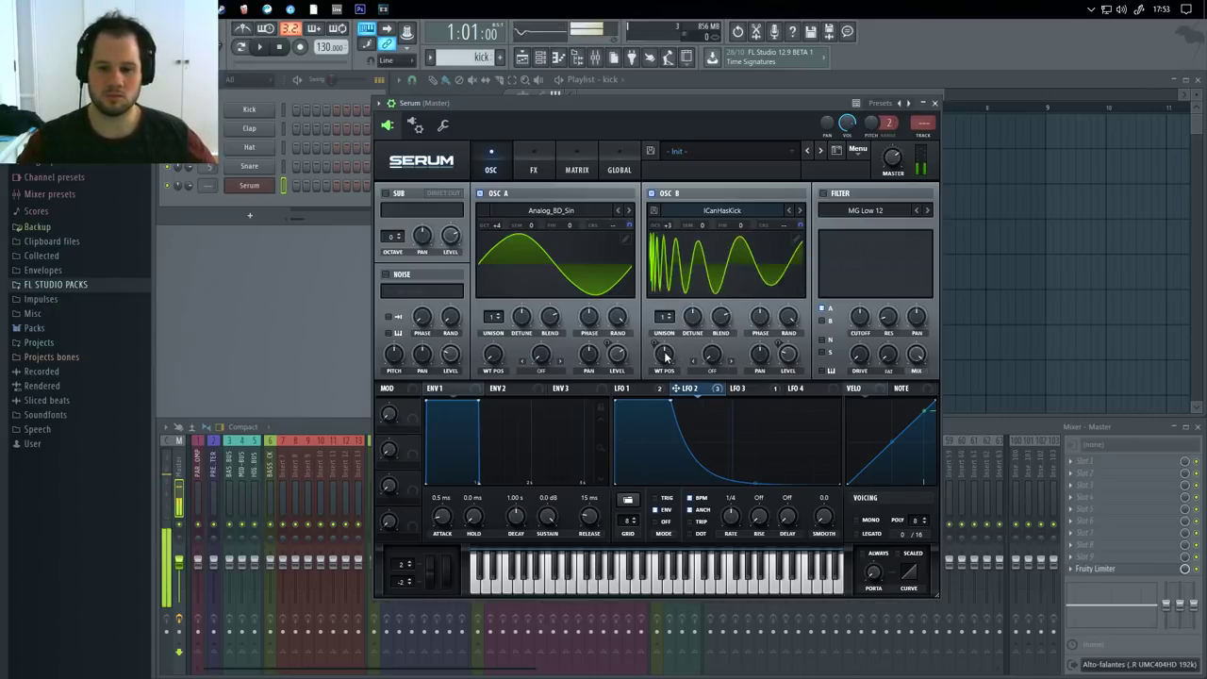
{"action": "left_click_drag", "start_coordinate": [666, 358], "coordinate": [664, 362]}
{"action": "key", "text": "z"}
{"action": "key", "text": "z"}
{"action": "key", "text": "z"}
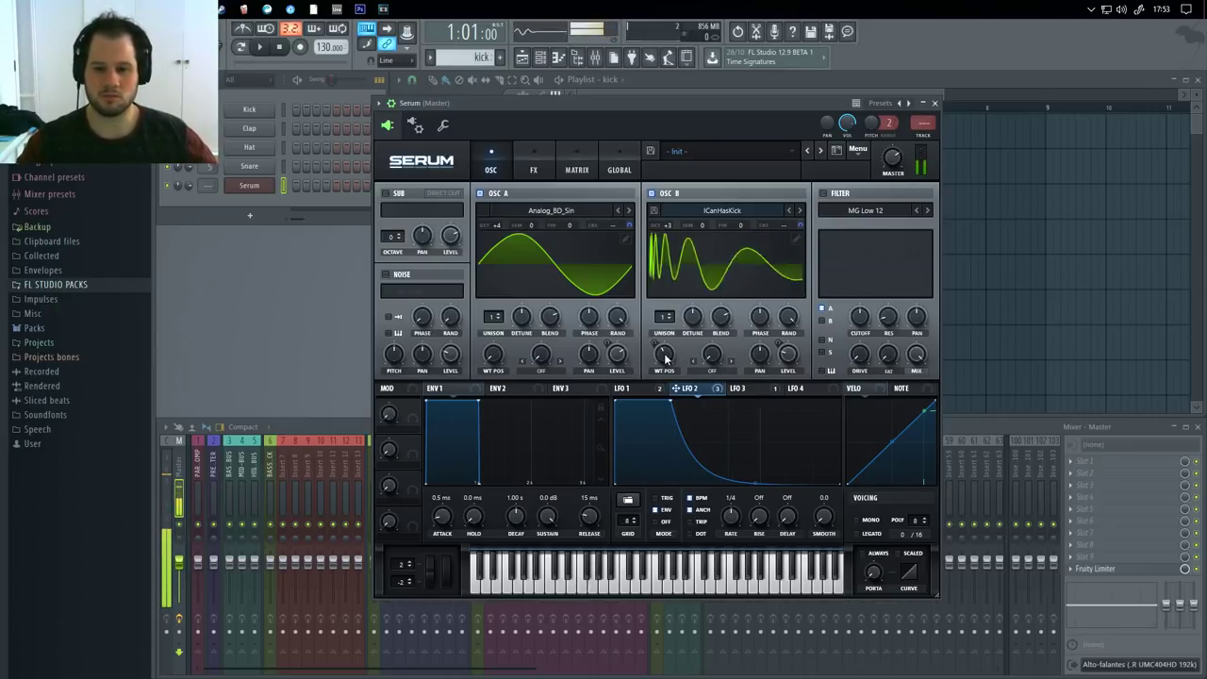
{"action": "key", "text": "x"}
{"action": "key", "text": "x"}
{"action": "key", "text": "x"}
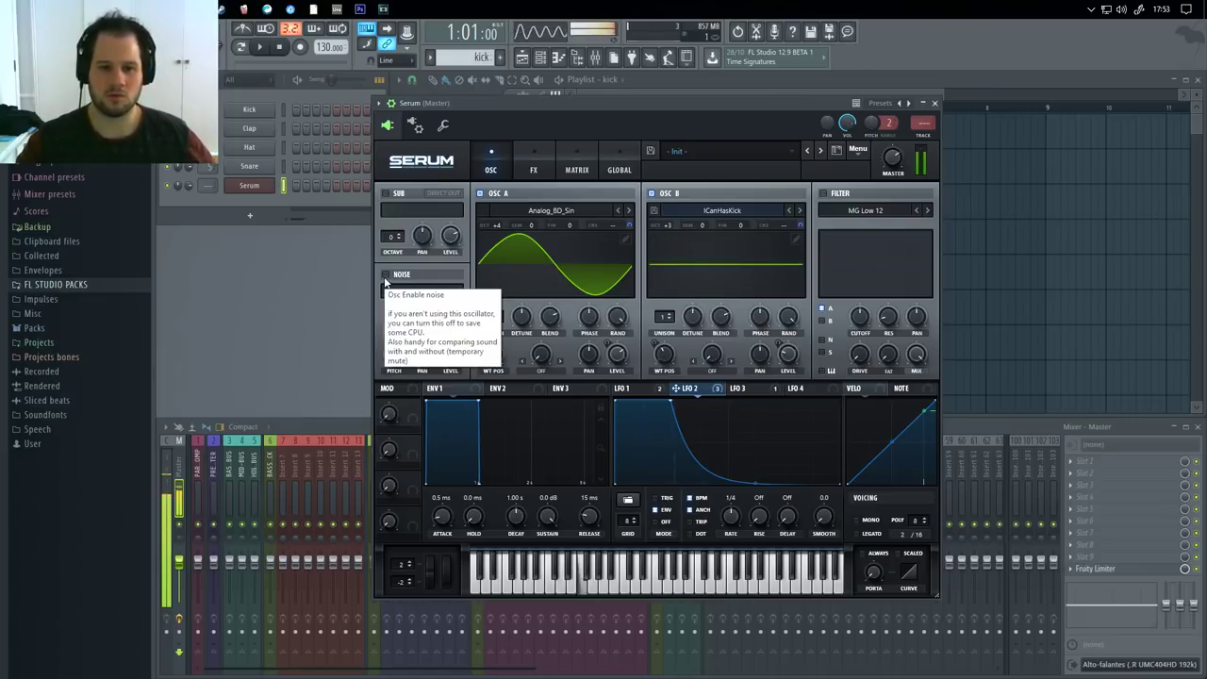
Turn on the noise oscillator with the XF_KikAtk_01 kick attack and modulate its level with LFO 3 at a reduced amount
{"action": "left_click", "coordinate": [385, 276]}
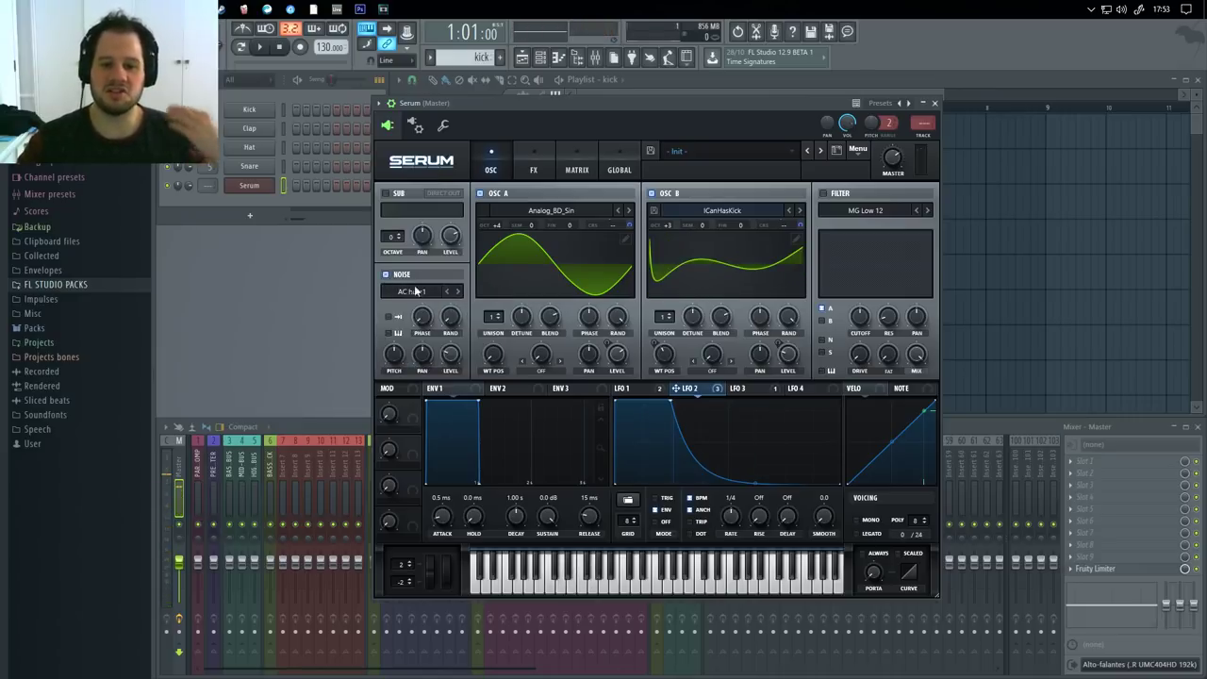
{"action": "left_click", "coordinate": [426, 294]}
{"action": "mouse_move", "coordinate": [431, 320]}
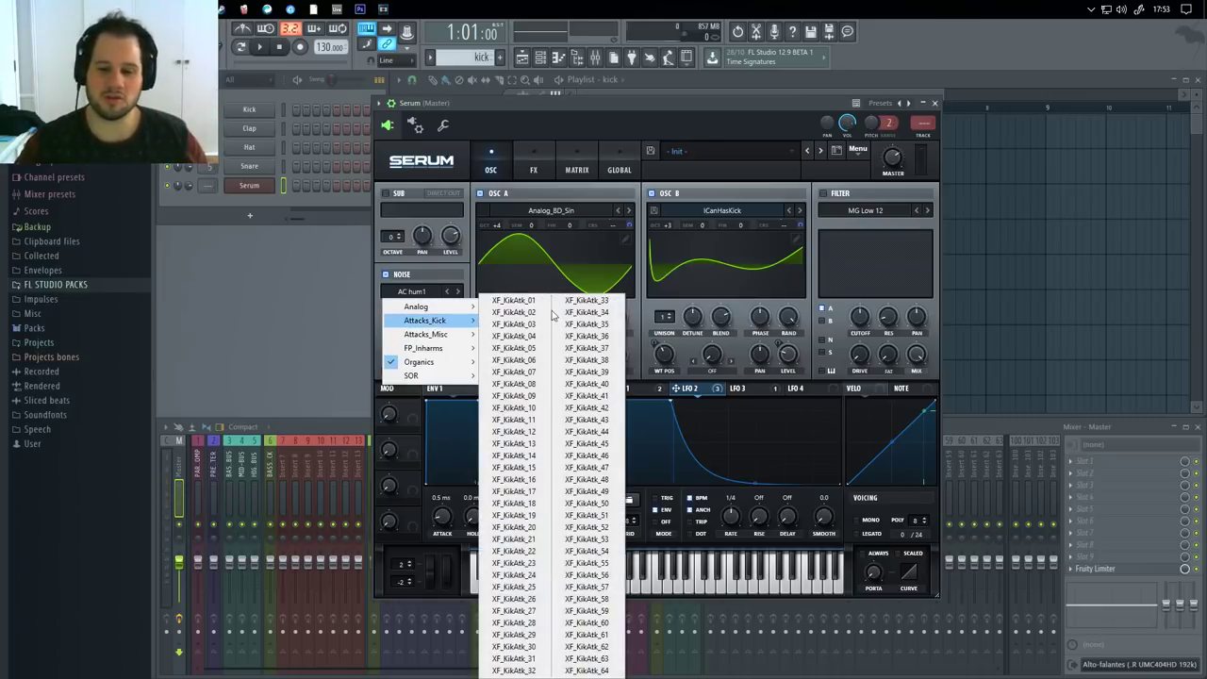
{"action": "left_click", "coordinate": [547, 300]}
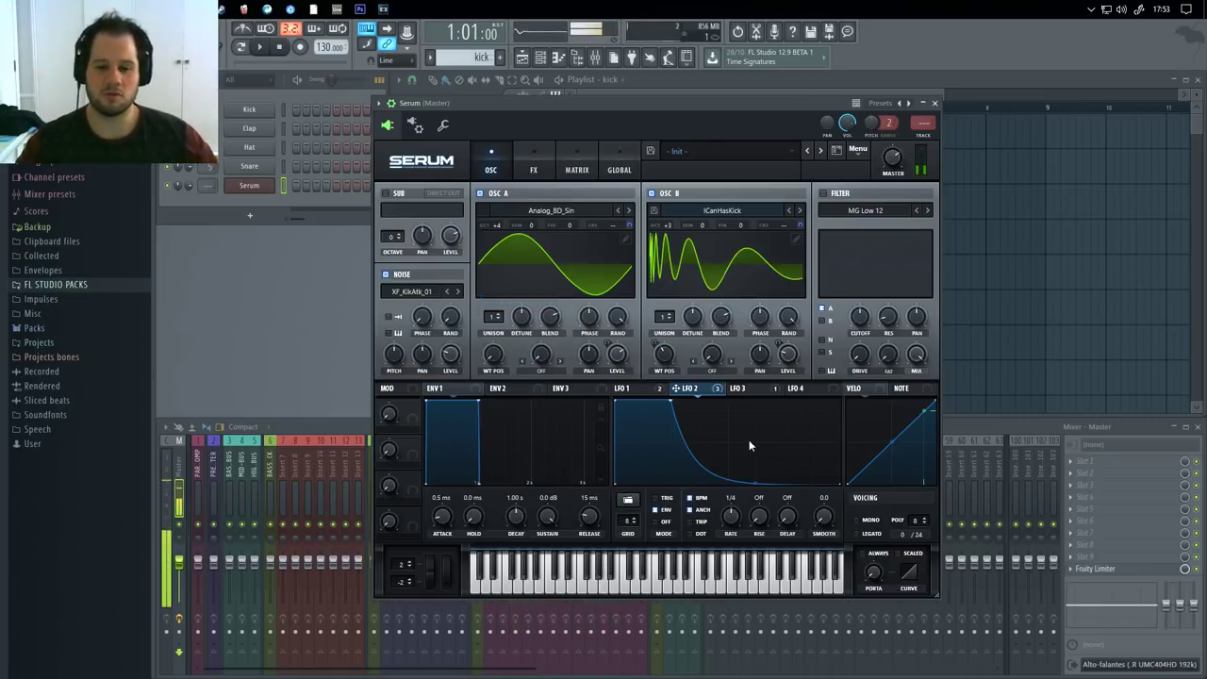
{"action": "left_click", "coordinate": [747, 388]}
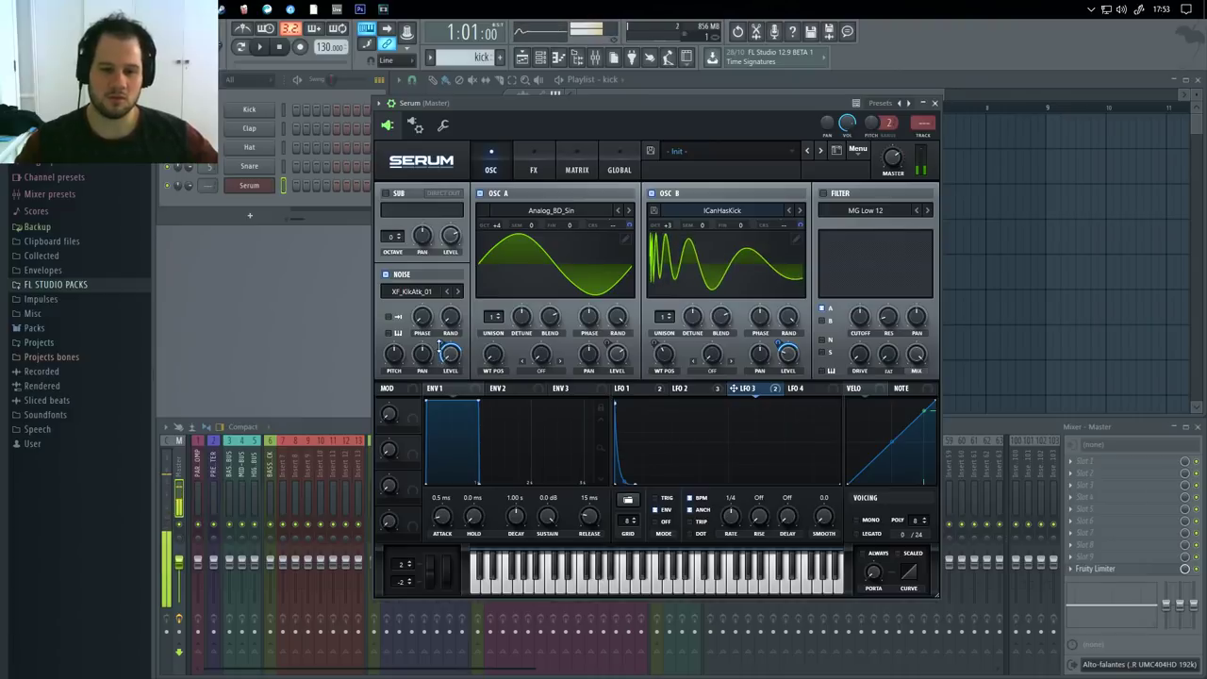
{"action": "left_click_drag", "start_coordinate": [440, 346], "coordinate": [434, 378]}
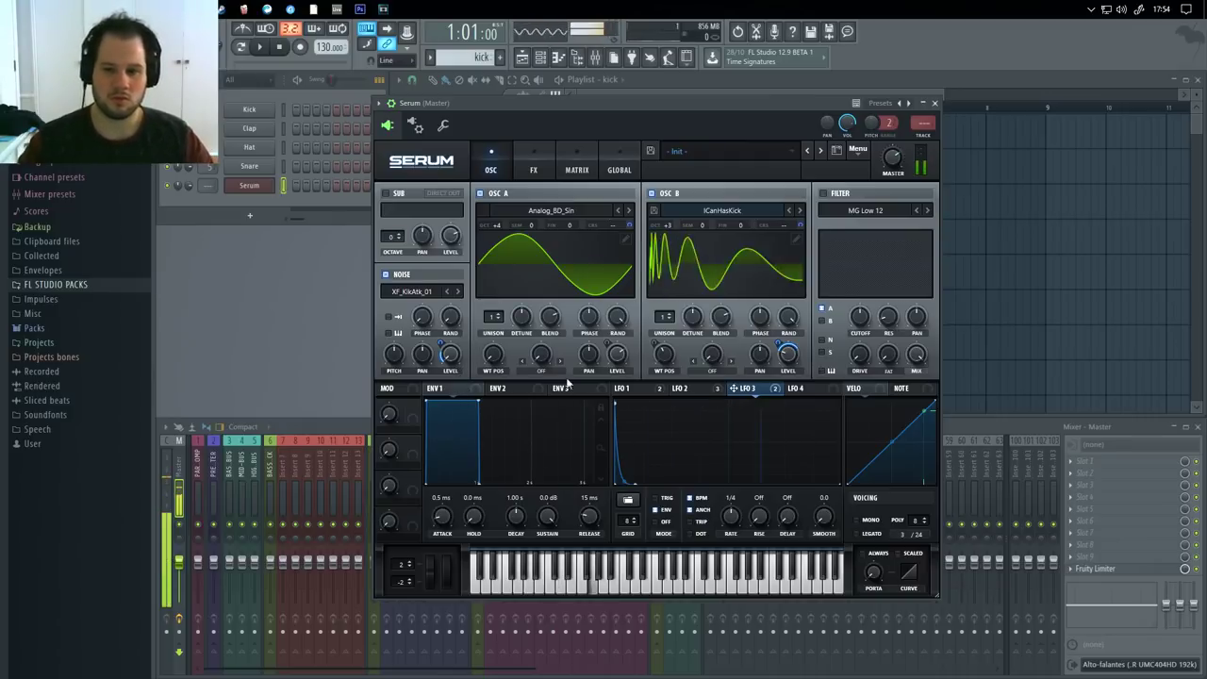
Set oscillator B's wavetable position to about 81 and add a point to LFO 2, extending its full-height hold before a straight decay
{"action": "mouse_move", "coordinate": [666, 350]}
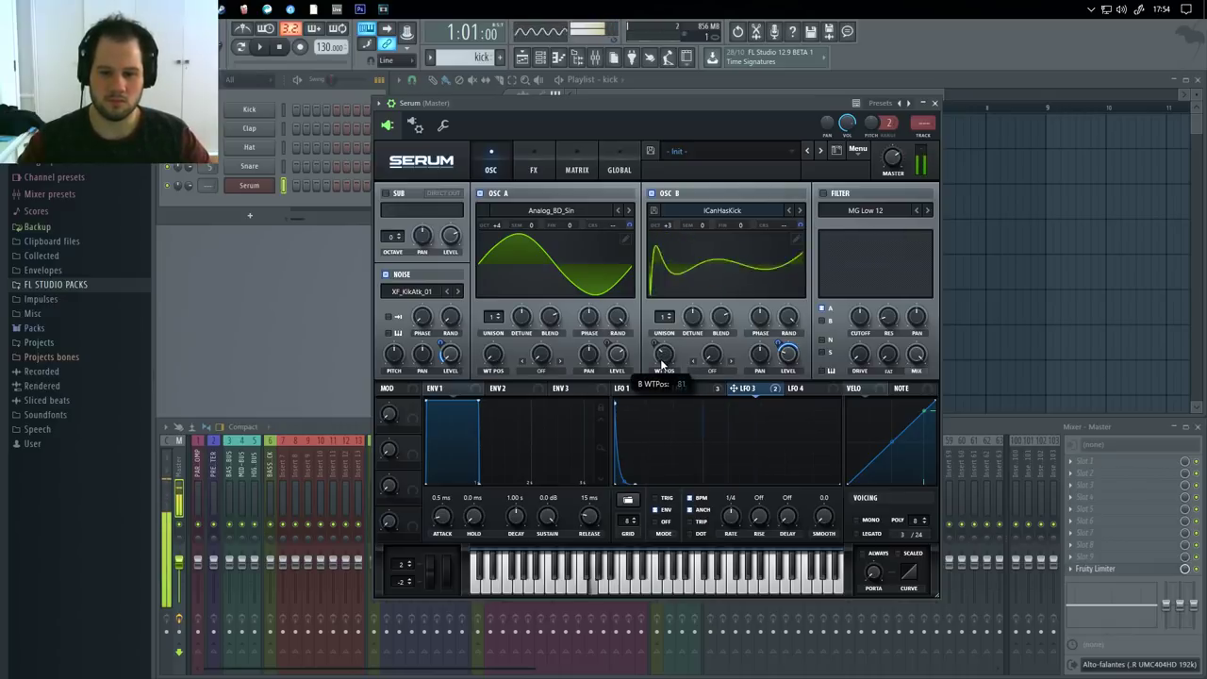
{"action": "left_click", "coordinate": [685, 387]}
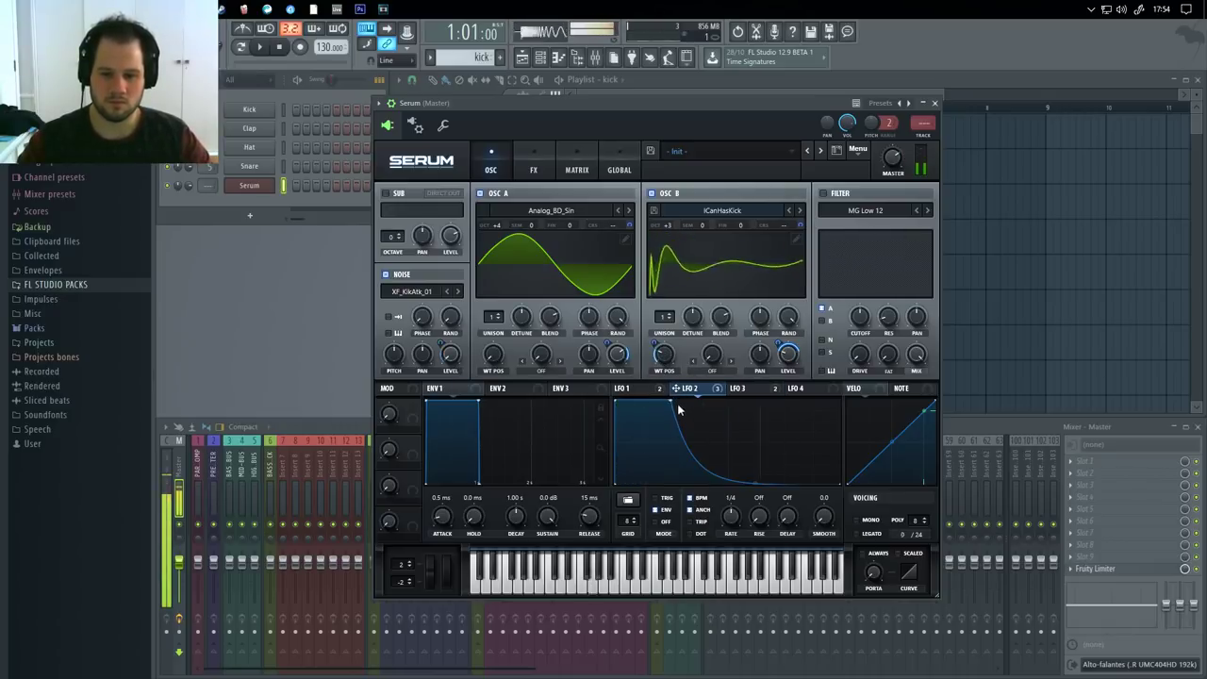
{"action": "double_click", "coordinate": [718, 476]}
{"action": "left_click_drag", "start_coordinate": [717, 474], "coordinate": [715, 479]}
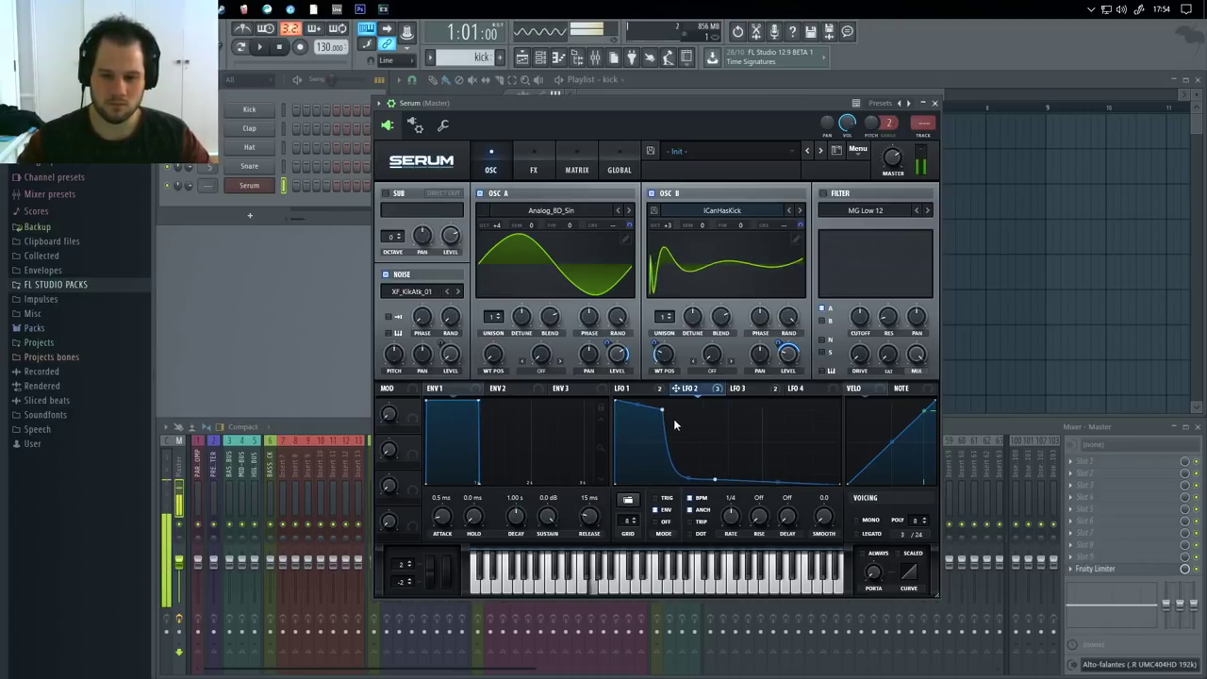
{"action": "left_click_drag", "start_coordinate": [663, 408], "coordinate": [663, 404]}
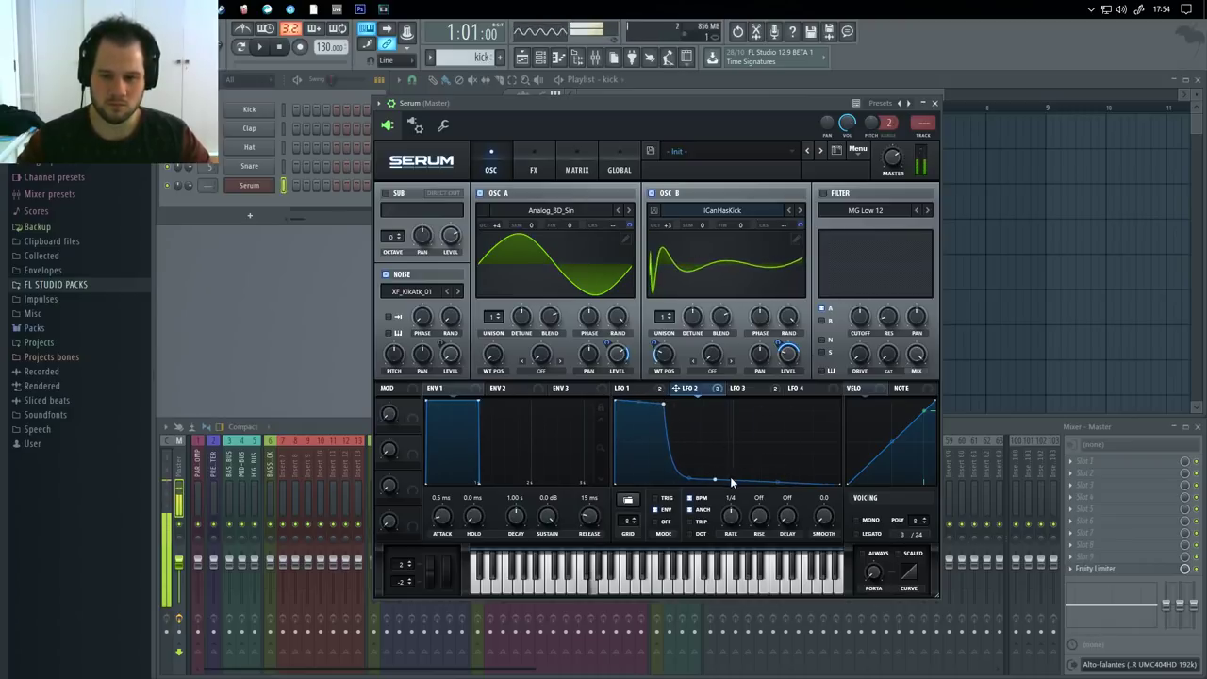
{"action": "left_click_drag", "start_coordinate": [706, 479], "coordinate": [709, 387]}
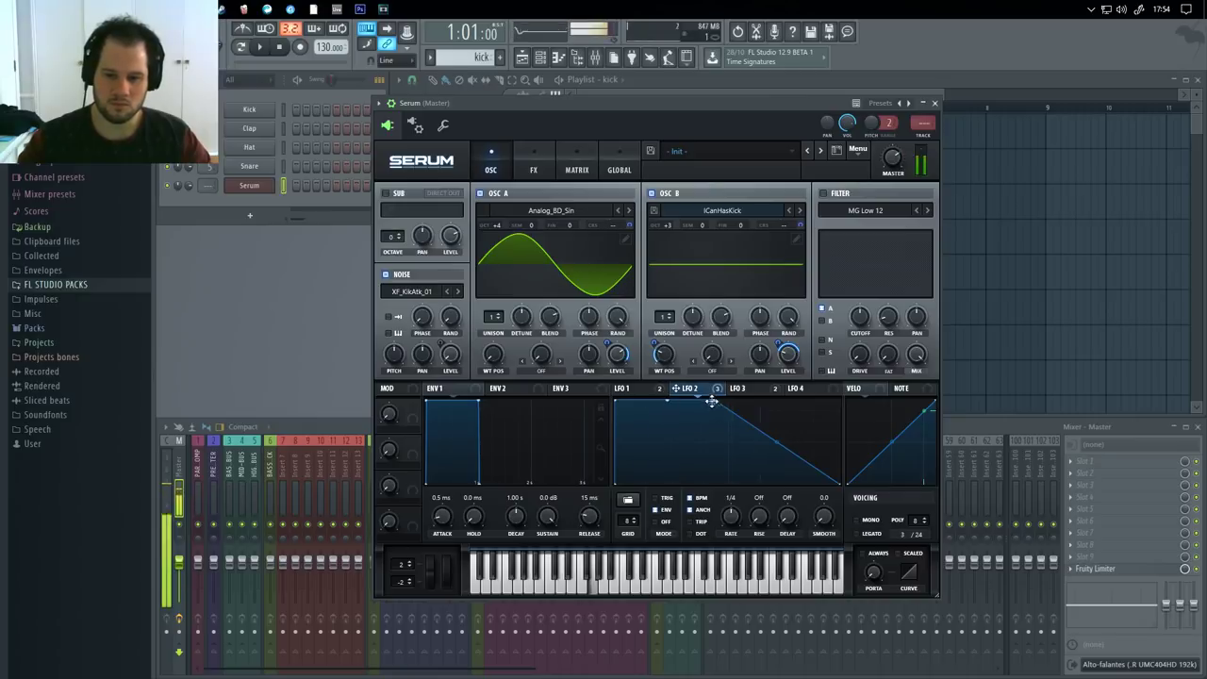
Move LFO 2's added point earlier and slightly below full height, and readjust oscillator B's wavetable position to about 82
{"action": "left_click_drag", "start_coordinate": [712, 401], "coordinate": [679, 424]}
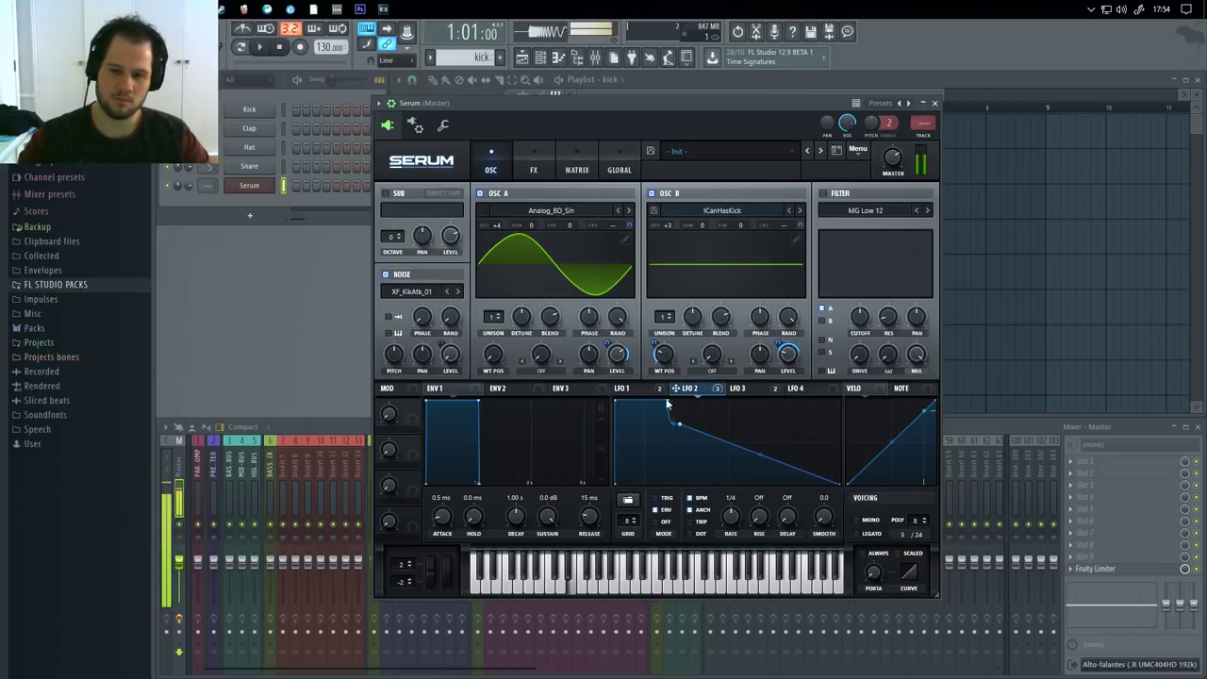
{"action": "left_click_drag", "start_coordinate": [666, 356], "coordinate": [662, 285]}
{"action": "mouse_move", "coordinate": [681, 425]}
{"action": "left_mouse_down"}
{"action": "mouse_move", "coordinate": [684, 401]}
{"action": "mouse_move", "coordinate": [691, 485]}
{"action": "mouse_move", "coordinate": [694, 422]}
{"action": "left_mouse_up"}
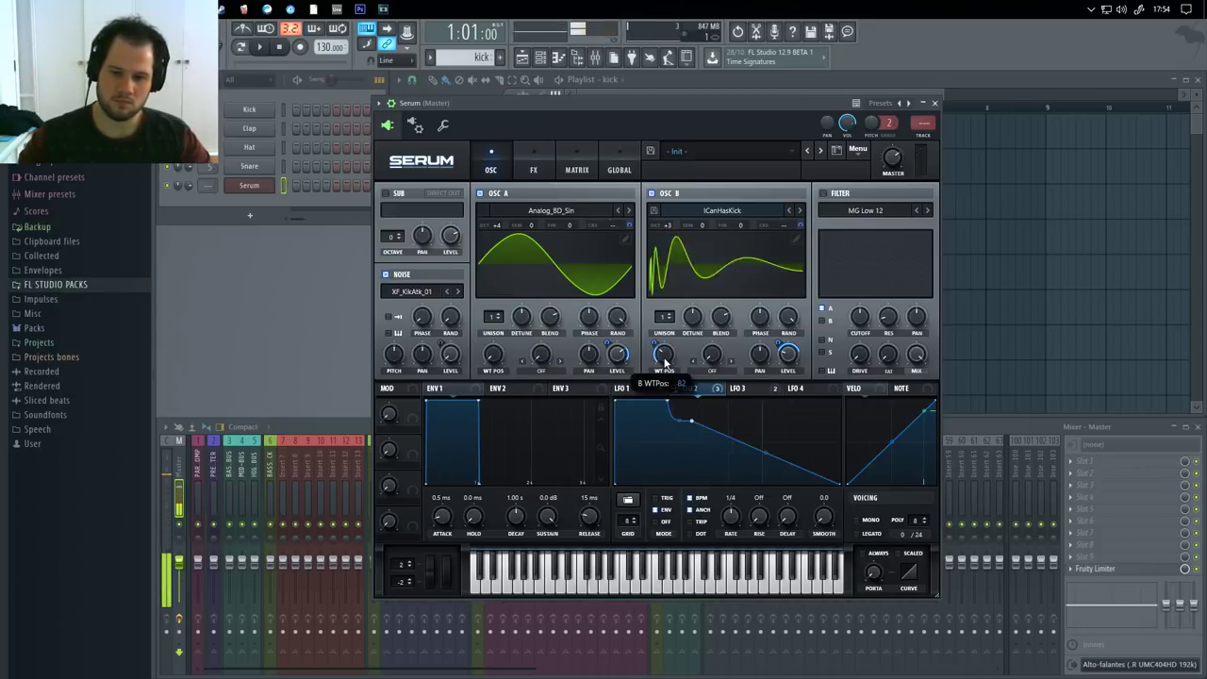
{"action": "left_click_drag", "start_coordinate": [693, 421], "coordinate": [690, 408]}
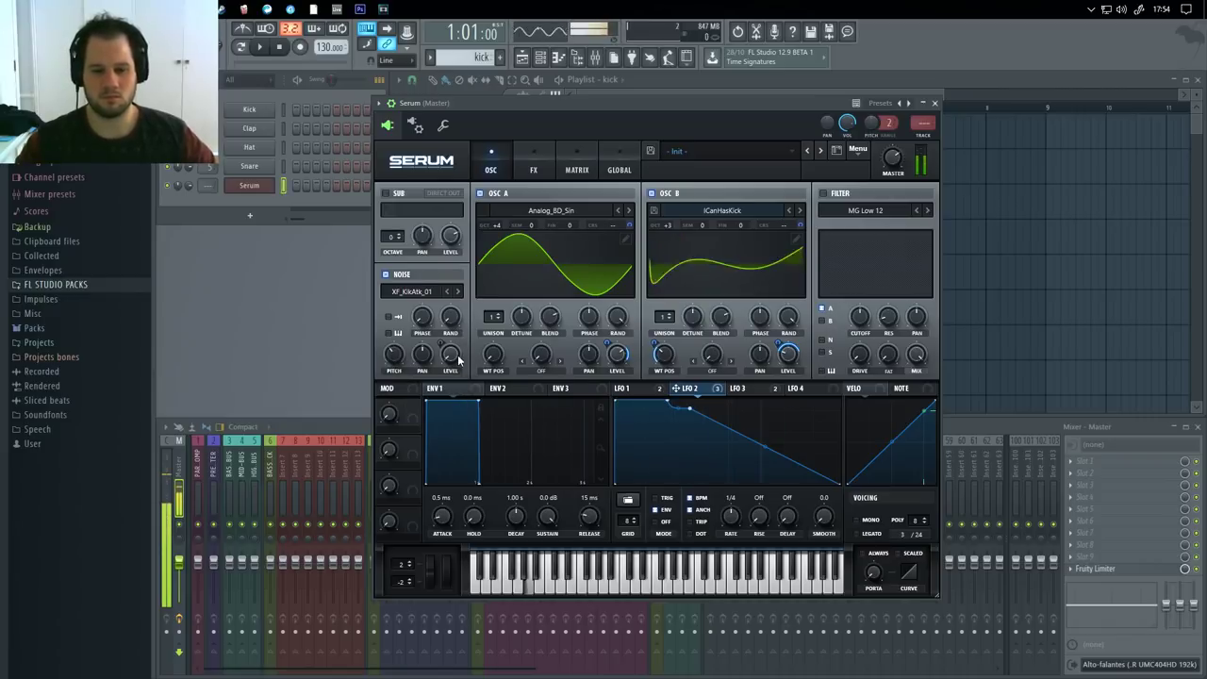
Compare LFO 3's envelope, and move LFO 2's added point back to full height for a longer hold before the straight decay
{"action": "left_click", "coordinate": [760, 391]}
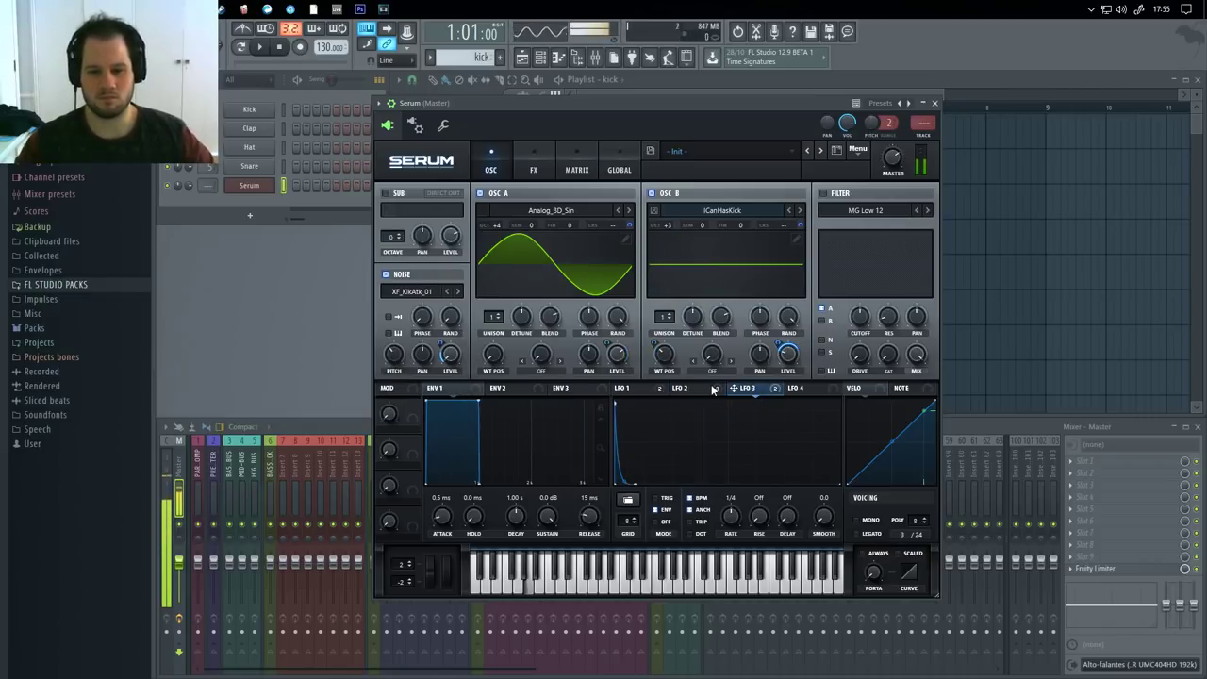
{"action": "left_click_drag", "start_coordinate": [732, 388], "coordinate": [618, 354]}
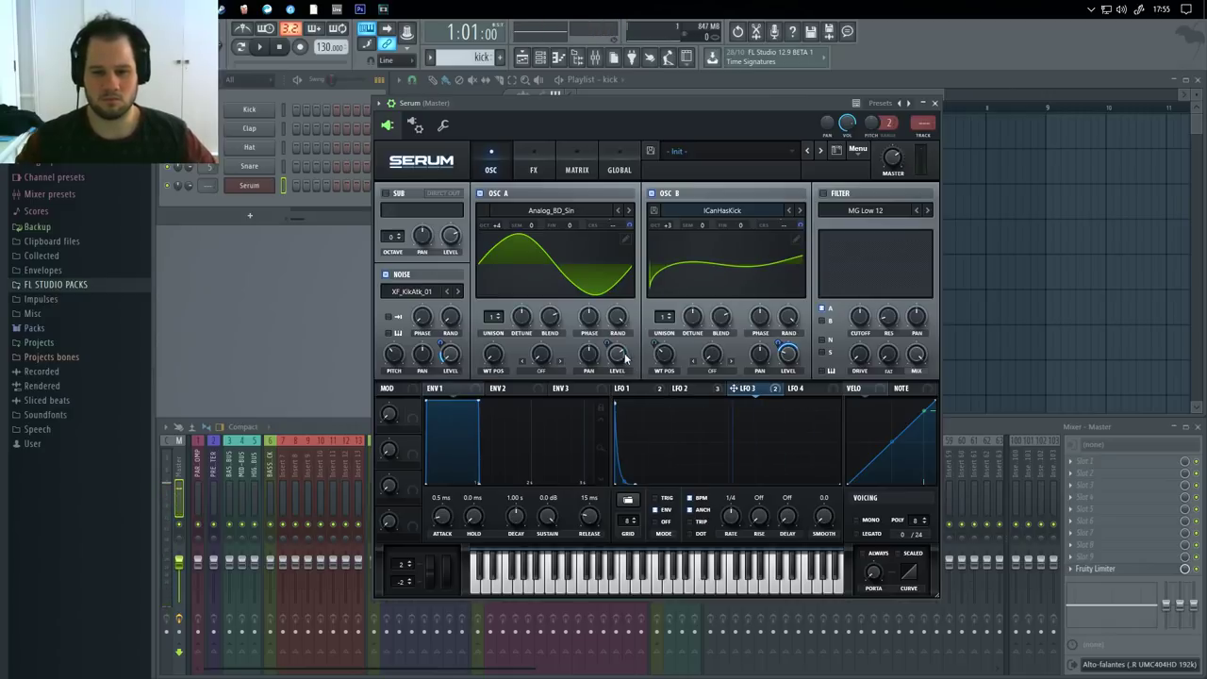
{"action": "left_click", "coordinate": [684, 387]}
{"action": "left_click_drag", "start_coordinate": [690, 412], "coordinate": [712, 377]}
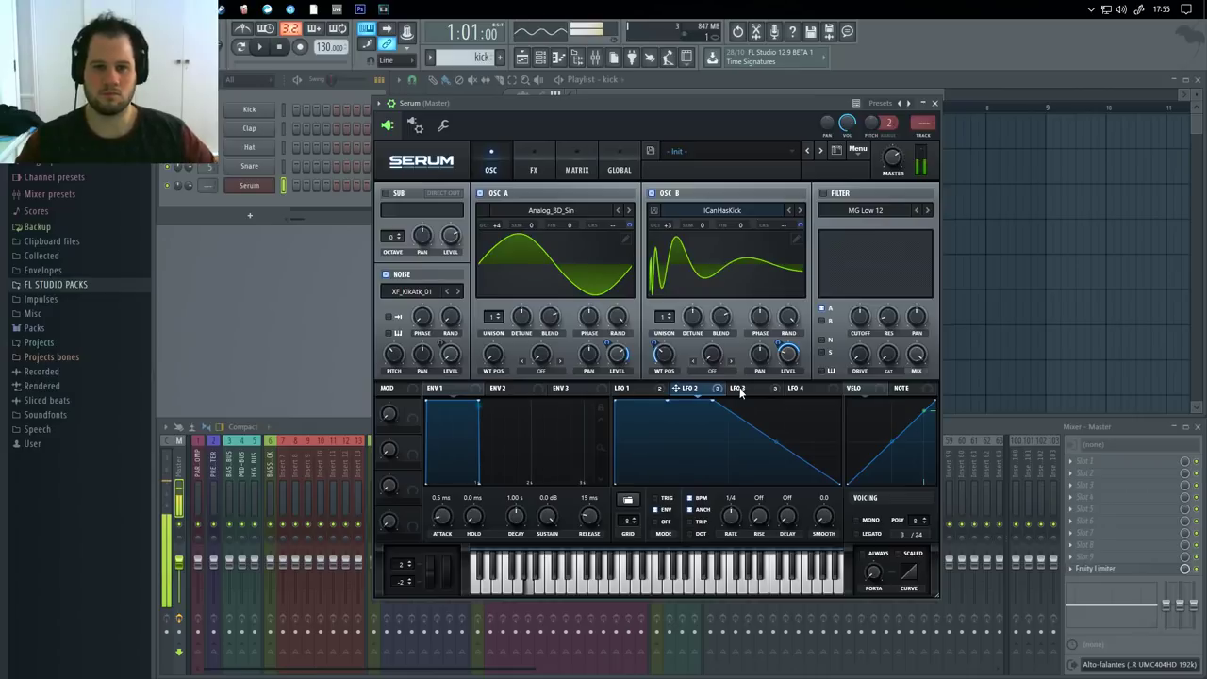
{"action": "mouse_move", "coordinate": [740, 393]}
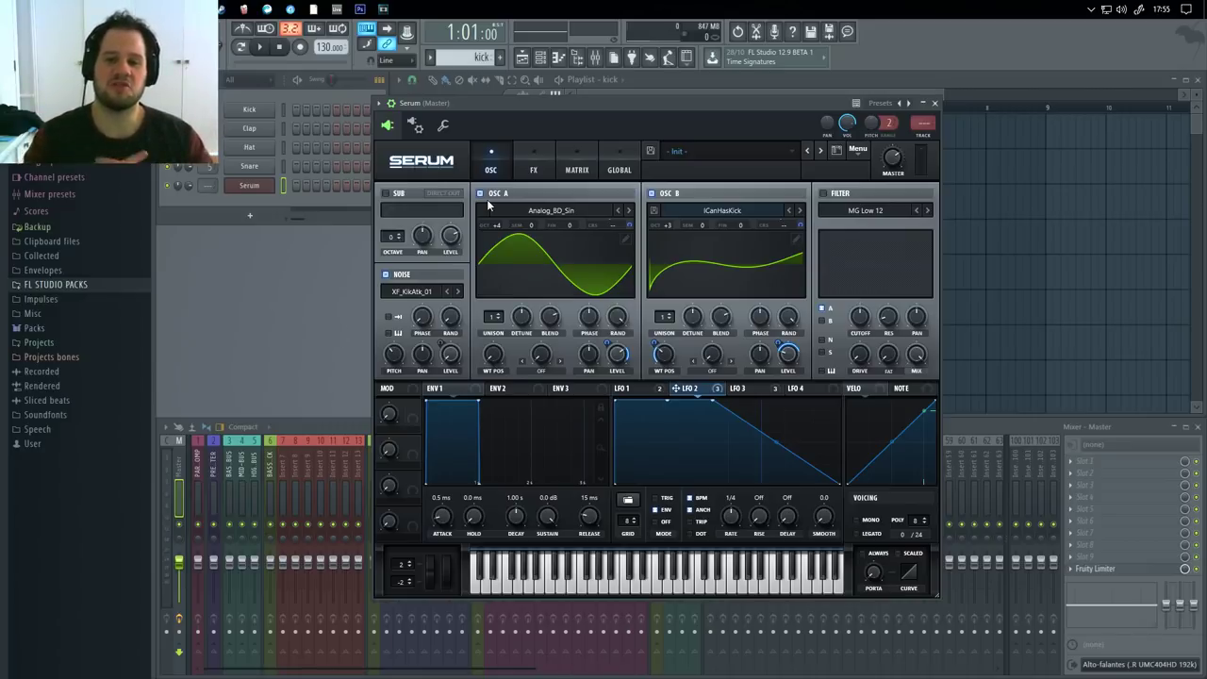
Close the Serum window and route the Serum channel to mixer insert 44
{"action": "left_click", "coordinate": [936, 104]}
{"action": "left_click_drag", "start_coordinate": [771, 209], "coordinate": [568, 131]}
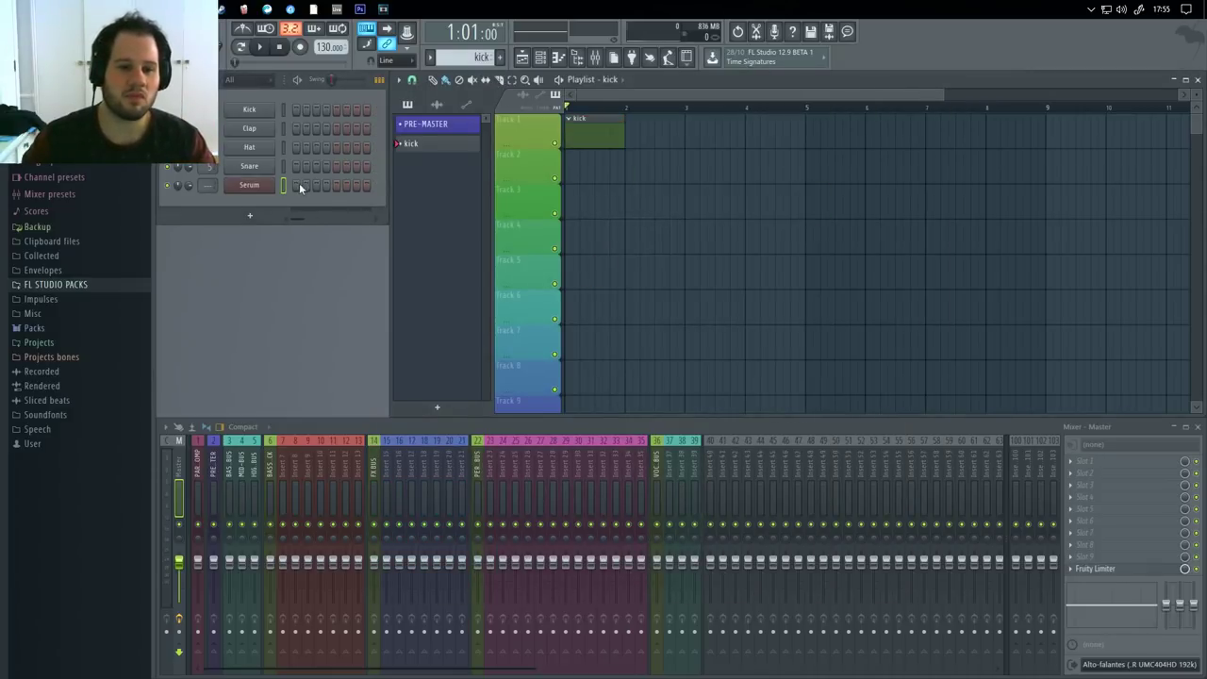
{"action": "right_click", "coordinate": [285, 186]}
{"action": "left_click", "coordinate": [283, 460]}
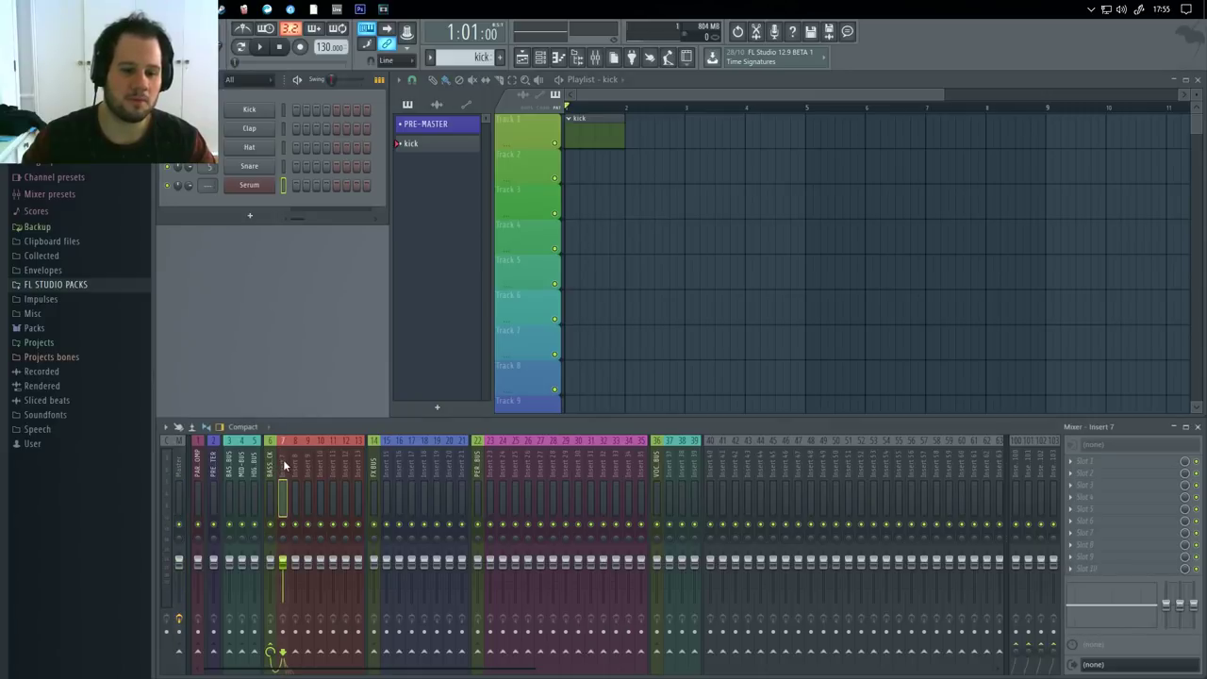
{"action": "left_click", "coordinate": [760, 459]}
{"action": "right_click", "coordinate": [759, 458]}
{"action": "mouse_move", "coordinate": [821, 498]}
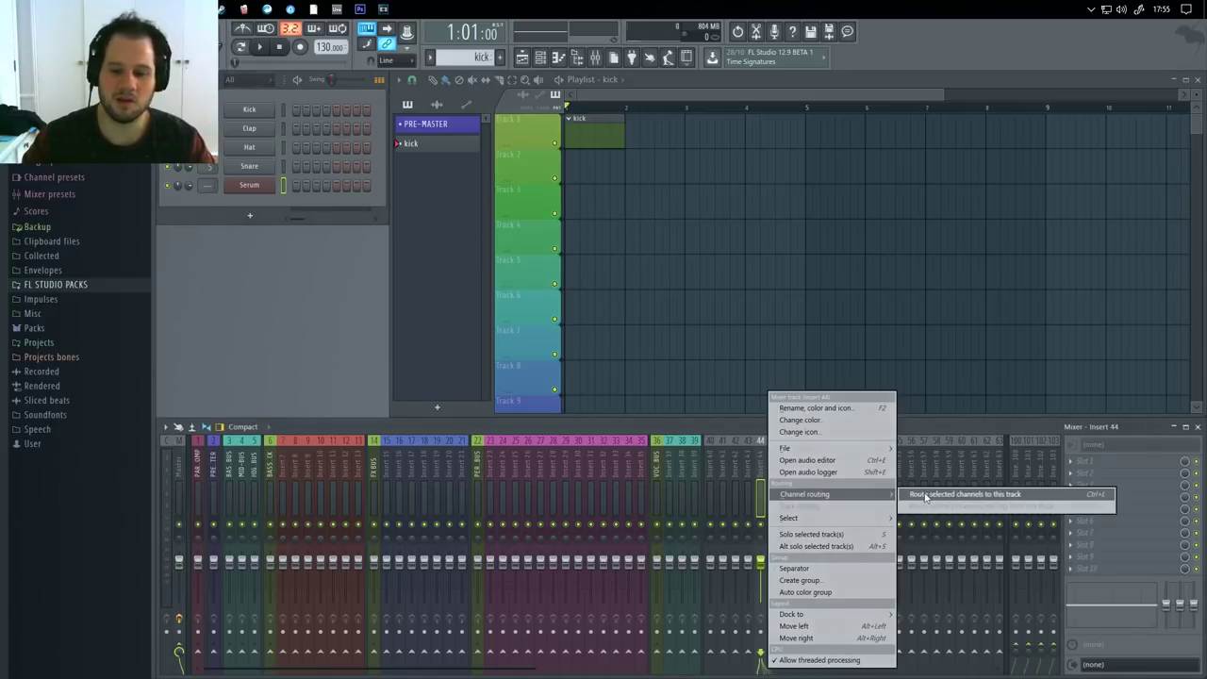
{"action": "left_click", "coordinate": [943, 497]}
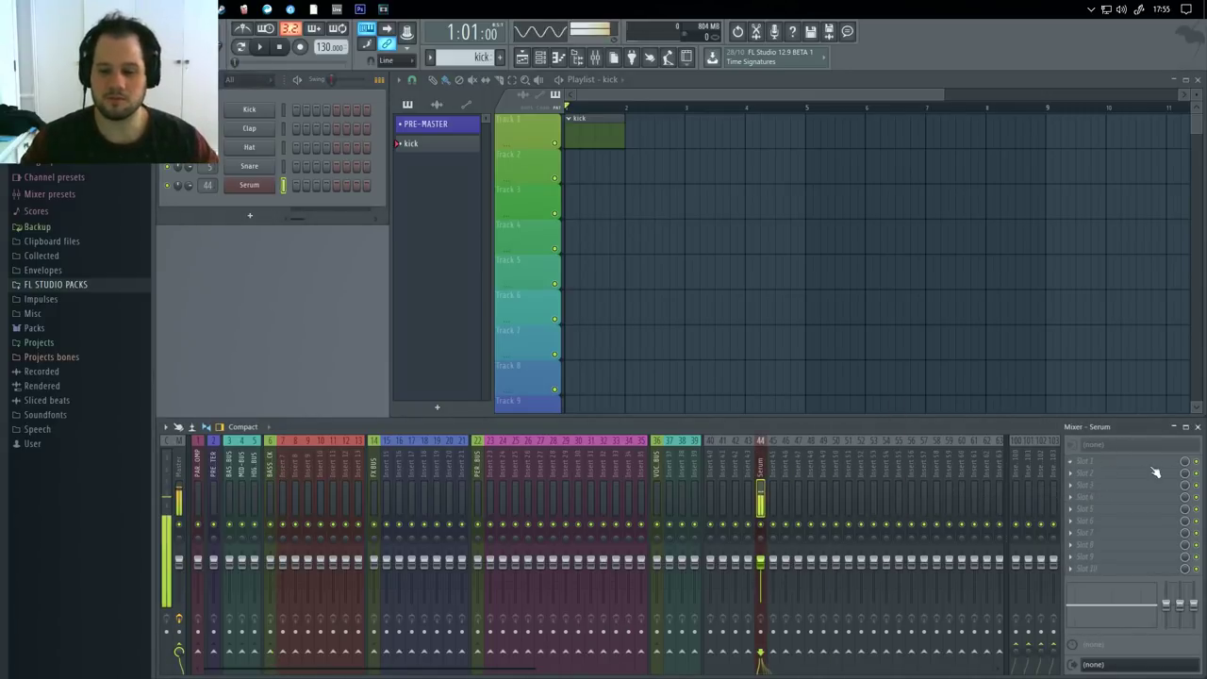
Load the SAUSAGE FATTENER effect in the first slot of the Serum mixer track
{"action": "left_click", "coordinate": [1089, 472]}
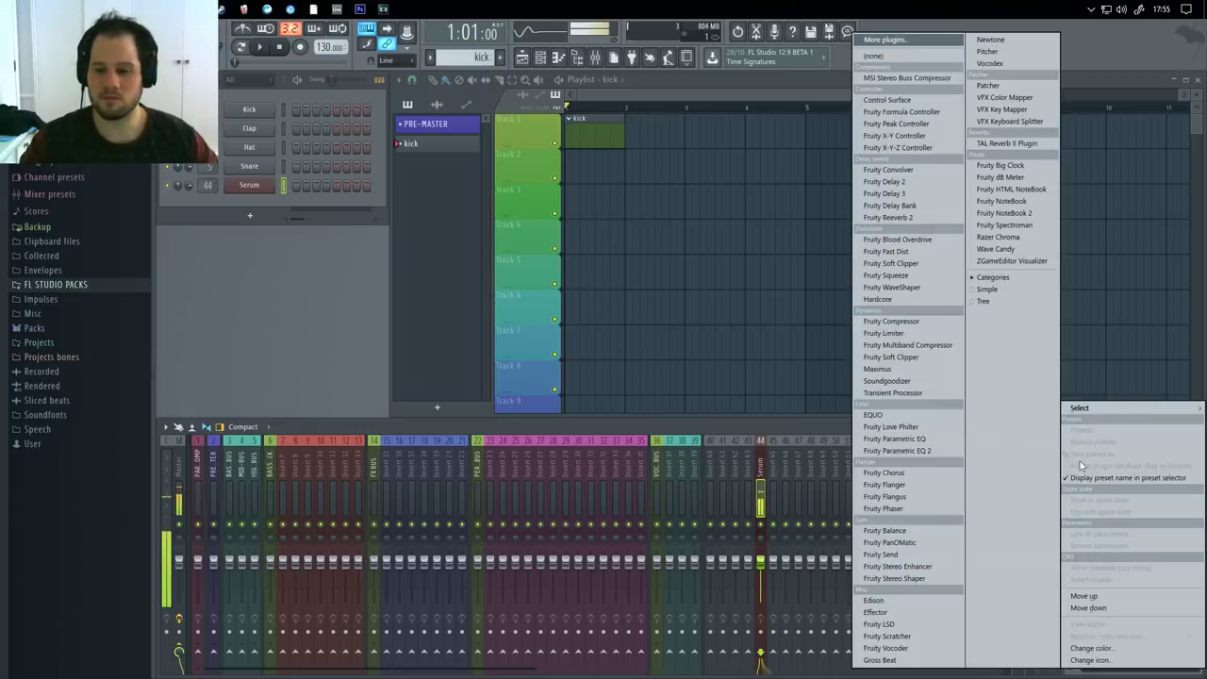
{"action": "left_click", "coordinate": [885, 39]}
{"action": "scroll", "coordinate": [613, 456], "scroll_direction": "down", "scroll_amount": 10}
{"action": "scroll", "coordinate": [557, 455], "scroll_direction": "down", "scroll_amount": 2}
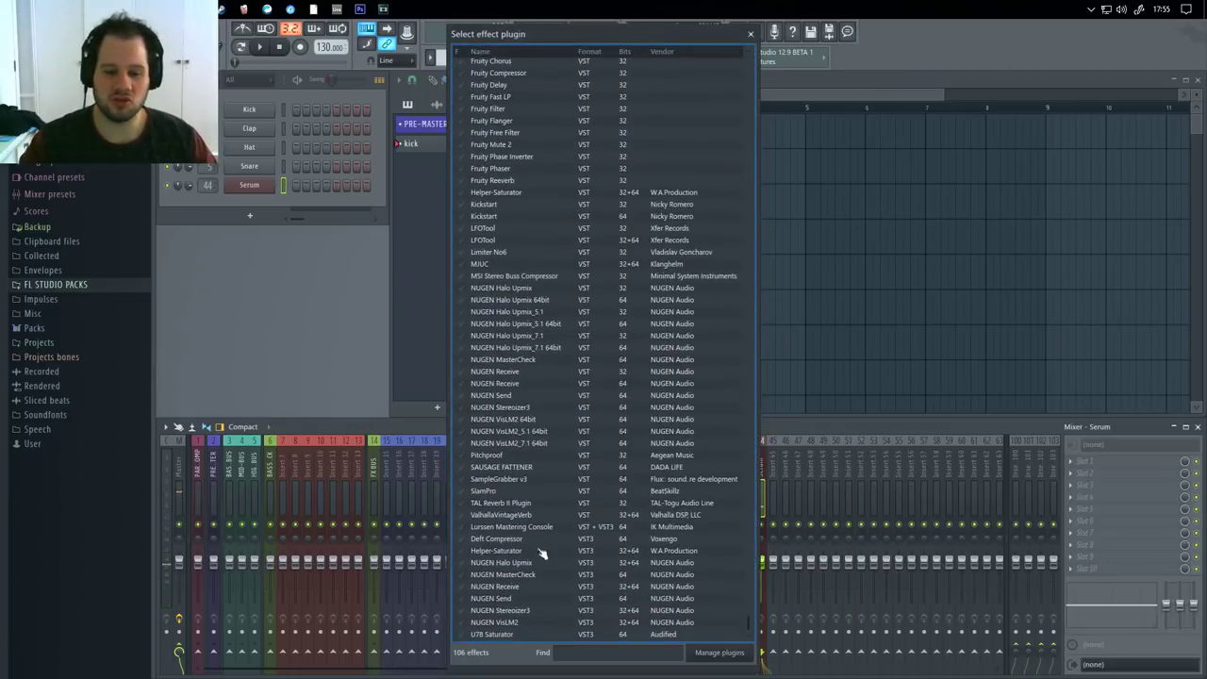
{"action": "double_click", "coordinate": [539, 467]}
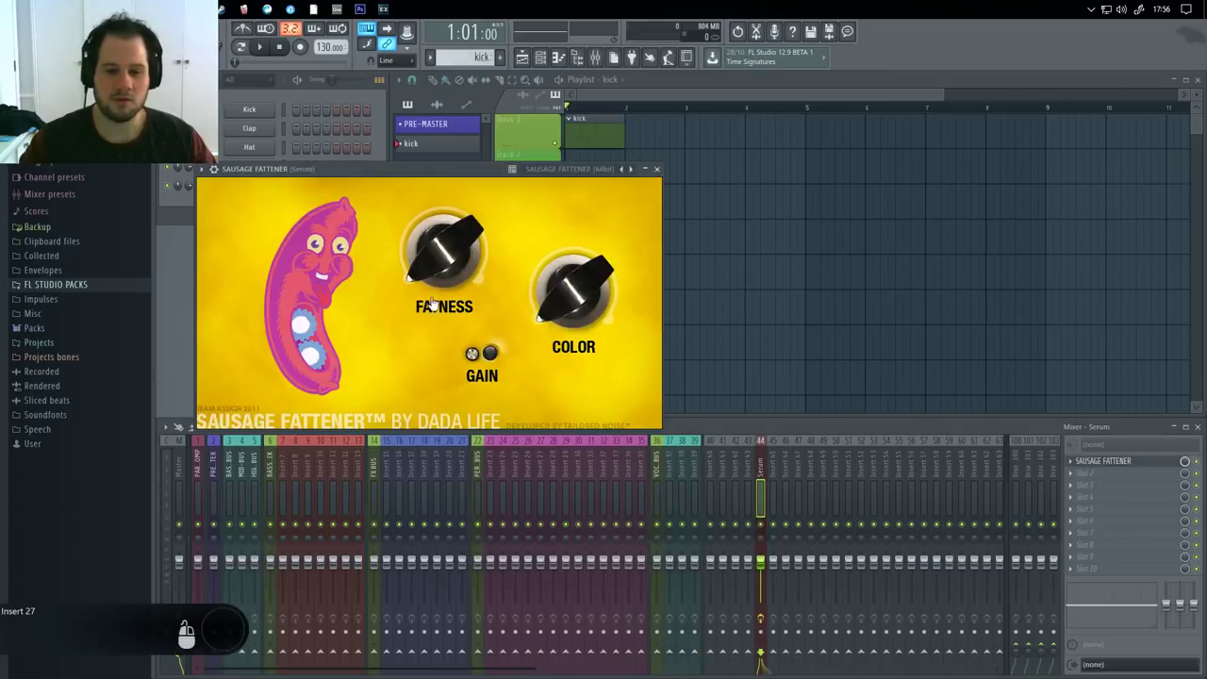
Set Sausage Fattener's Fatness to about 27% and Color to about 18%, and close the effect
{"action": "left_click_drag", "start_coordinate": [629, 170], "coordinate": [997, 195]}
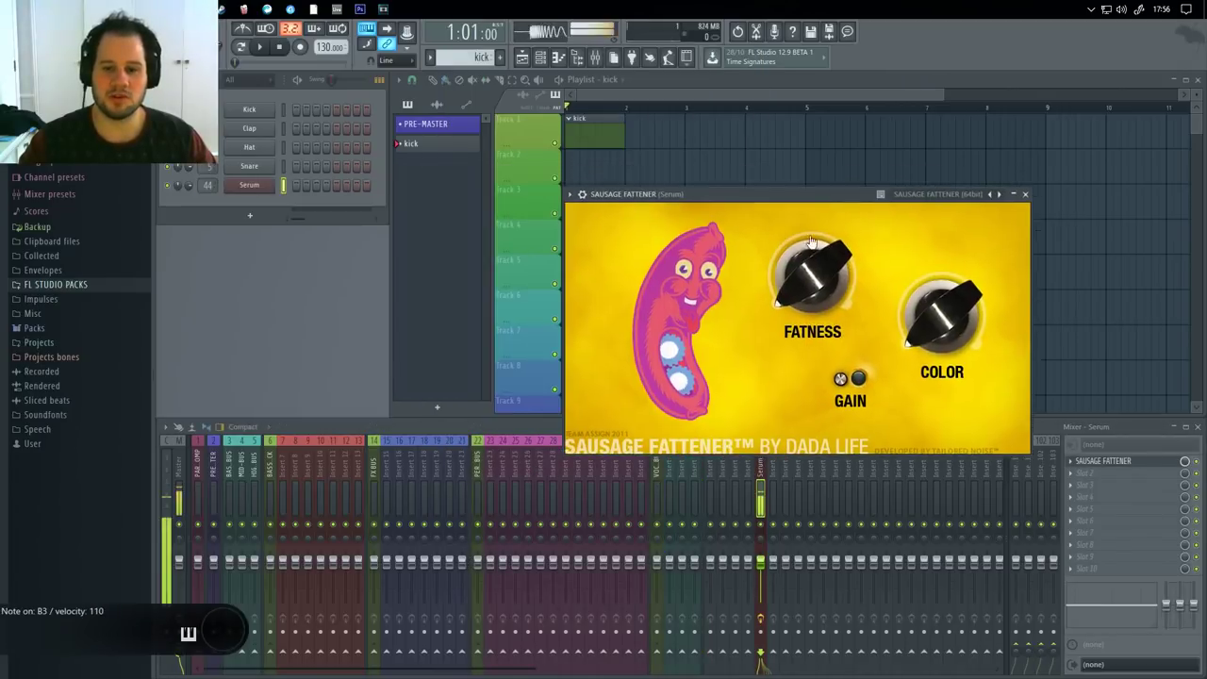
{"action": "mouse_move", "coordinate": [788, 255]}
{"action": "mouse_move", "coordinate": [788, 255]}
{"action": "left_mouse_down"}
{"action": "mouse_move", "coordinate": [787, 241]}
{"action": "mouse_move", "coordinate": [786, 252]}
{"action": "left_mouse_up"}
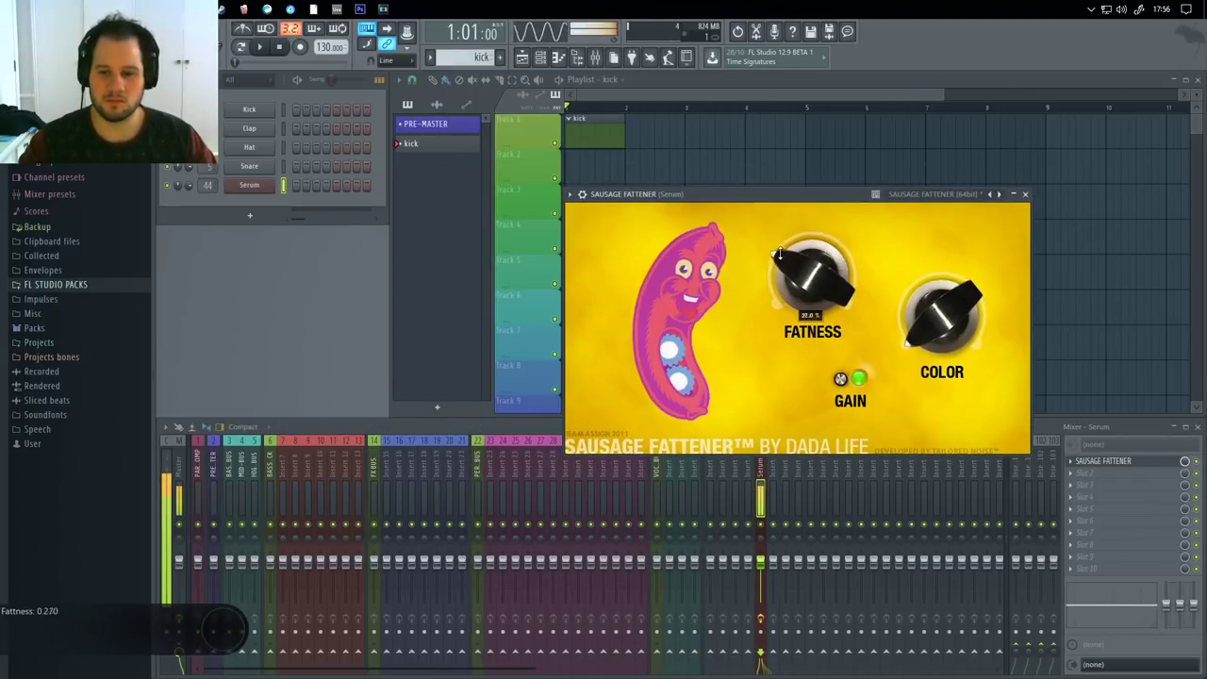
{"action": "left_click_drag", "start_coordinate": [907, 302], "coordinate": [906, 282]}
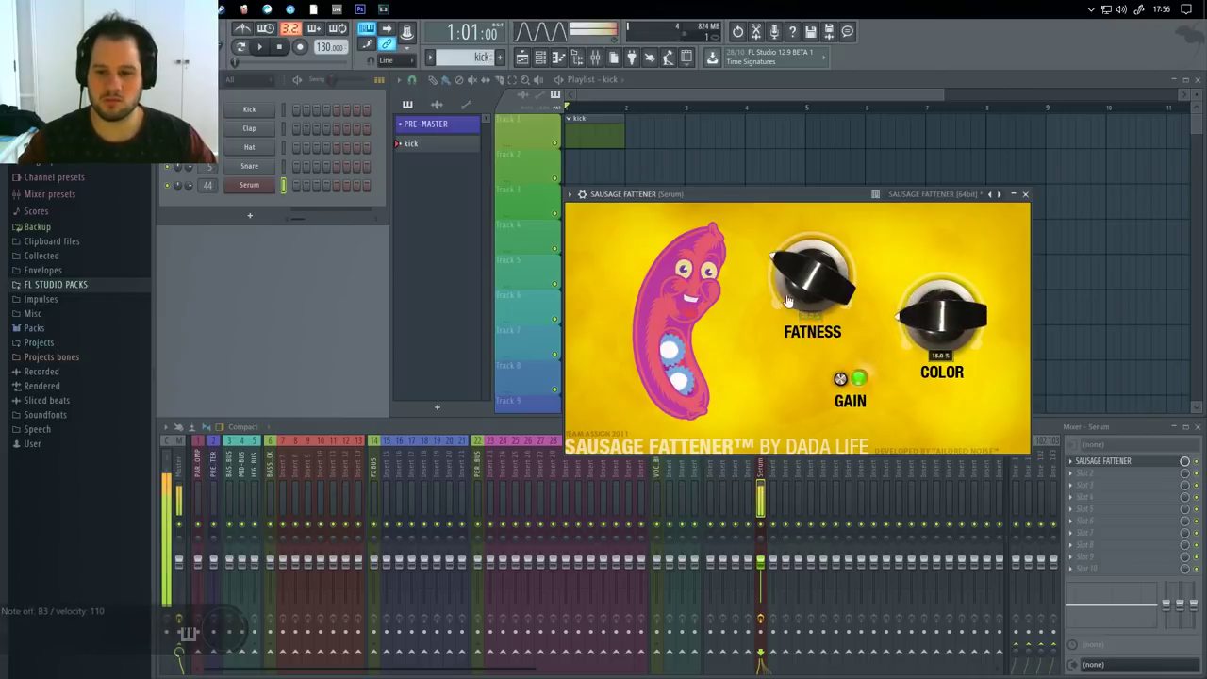
{"action": "left_click_drag", "start_coordinate": [787, 257], "coordinate": [787, 261]}
{"action": "left_click", "coordinate": [1026, 194]}
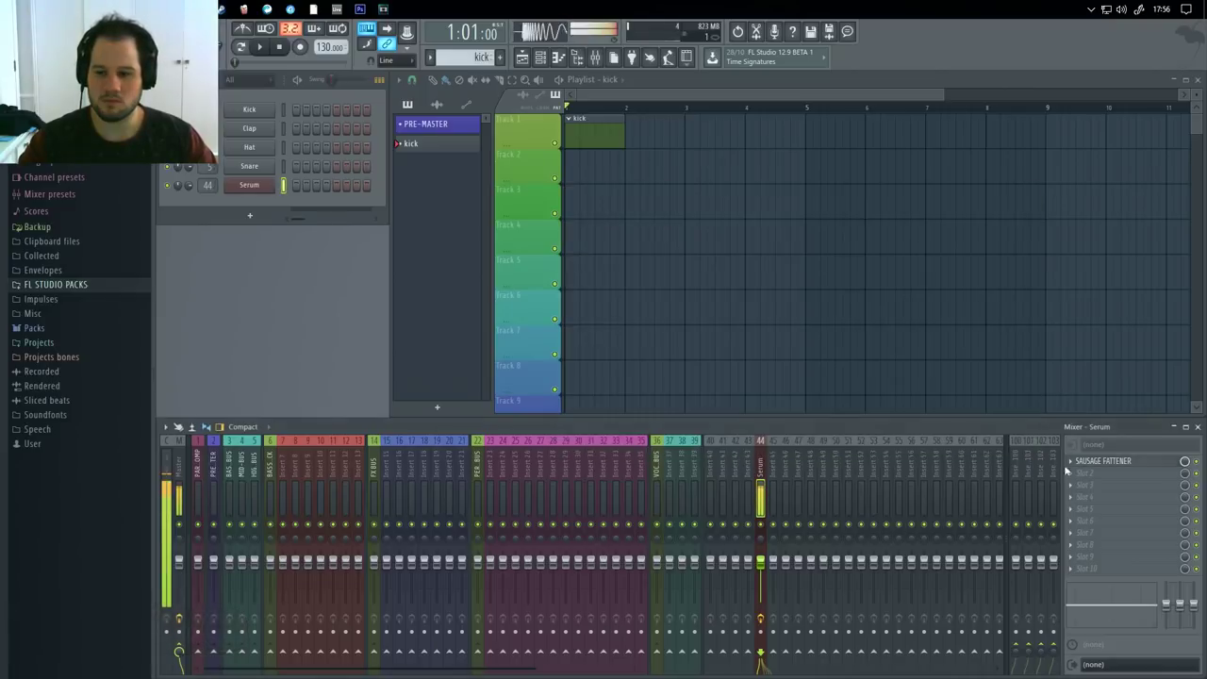
Load the MJUC compressor in the second effect slot of the Serum mixer track and close its window
{"action": "left_click", "coordinate": [1075, 461]}
{"action": "mouse_move", "coordinate": [1085, 407]}
{"action": "left_click", "coordinate": [886, 40]}
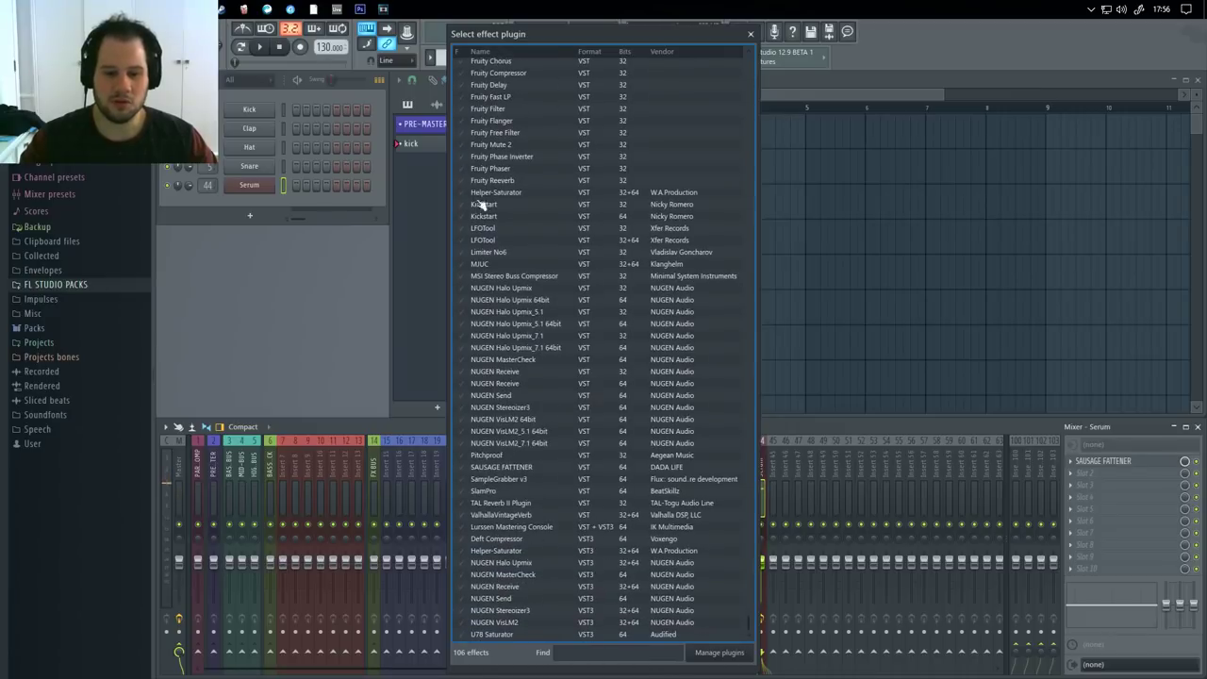
{"action": "double_click", "coordinate": [551, 266]}
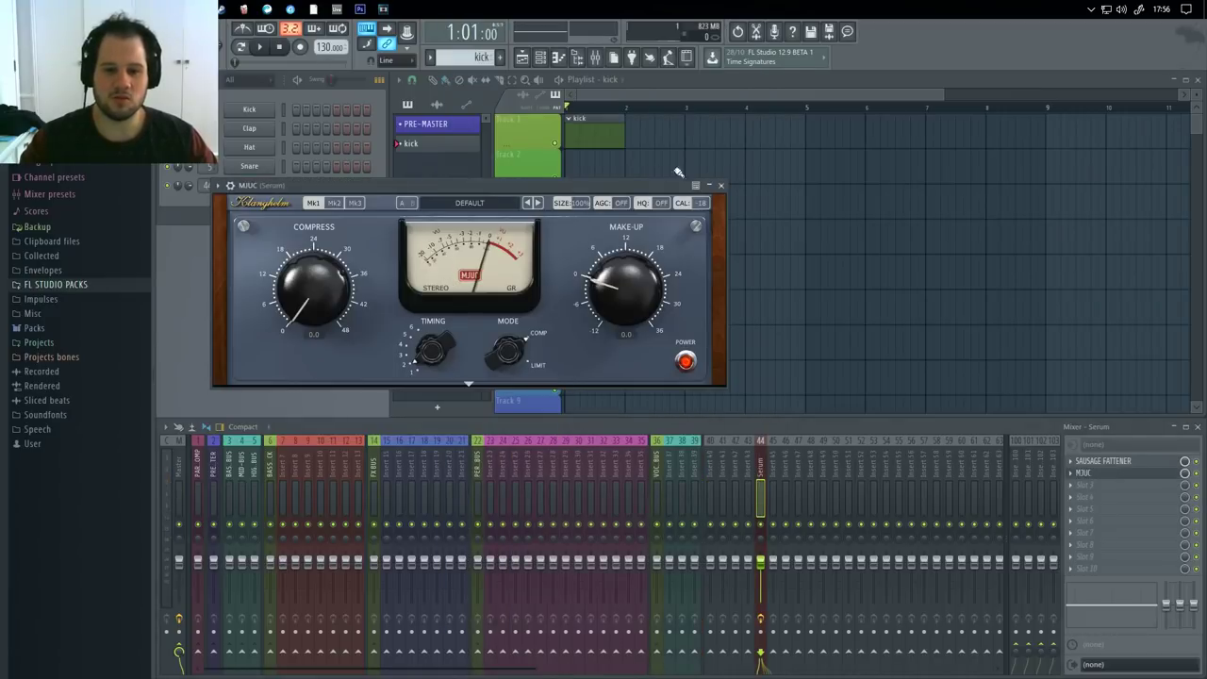
{"action": "left_click", "coordinate": [721, 186]}
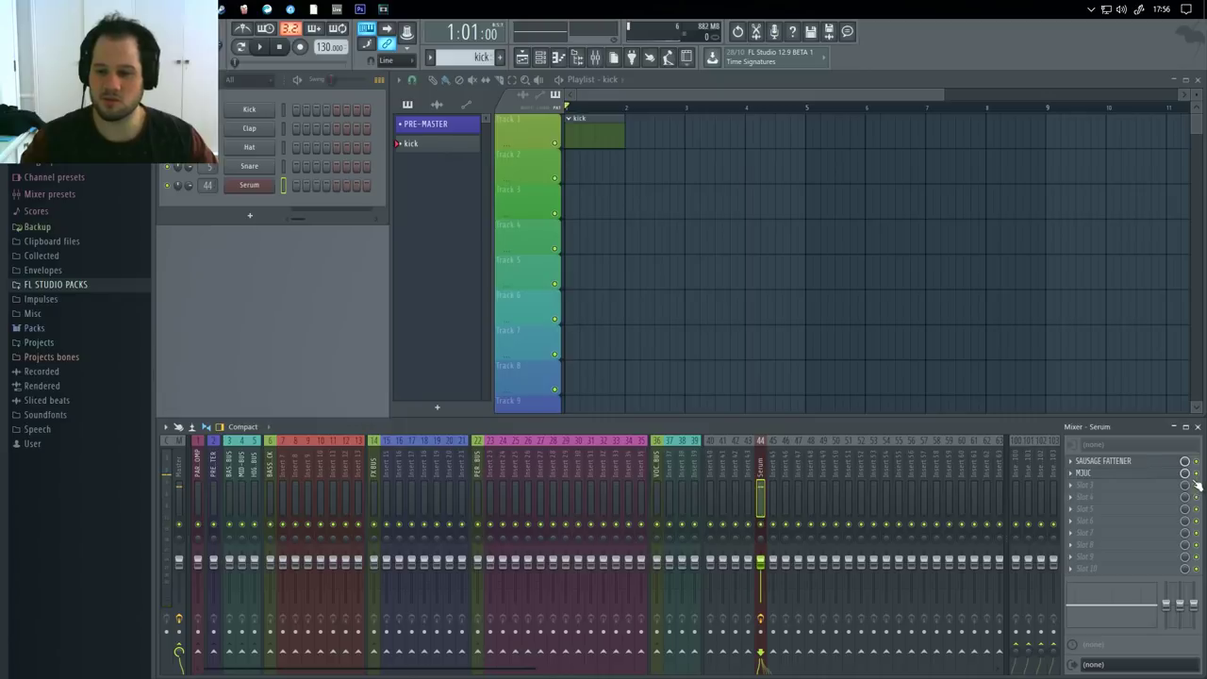
Load the MSI Stereo Buss Compressor in the third effect slot of the Serum mixer track and move its window clear of the channel rack
{"action": "left_click", "coordinate": [1082, 492]}
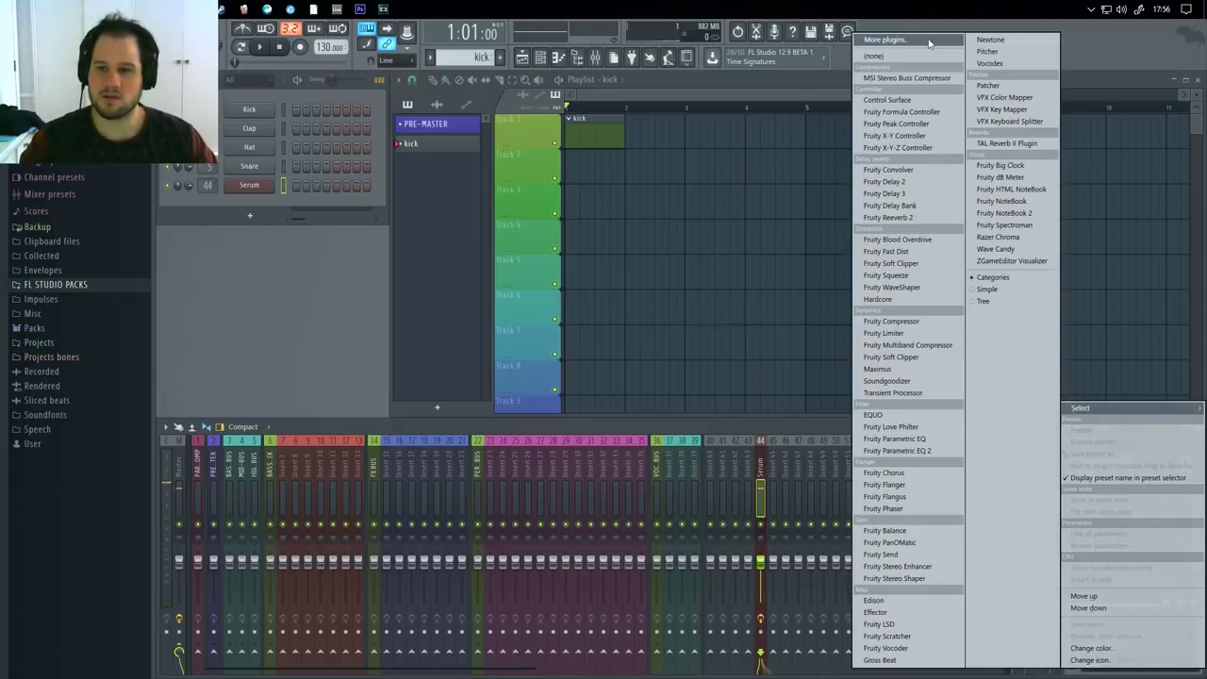
{"action": "left_click", "coordinate": [892, 43]}
{"action": "scroll", "coordinate": [547, 488], "scroll_direction": "down", "scroll_amount": 5}
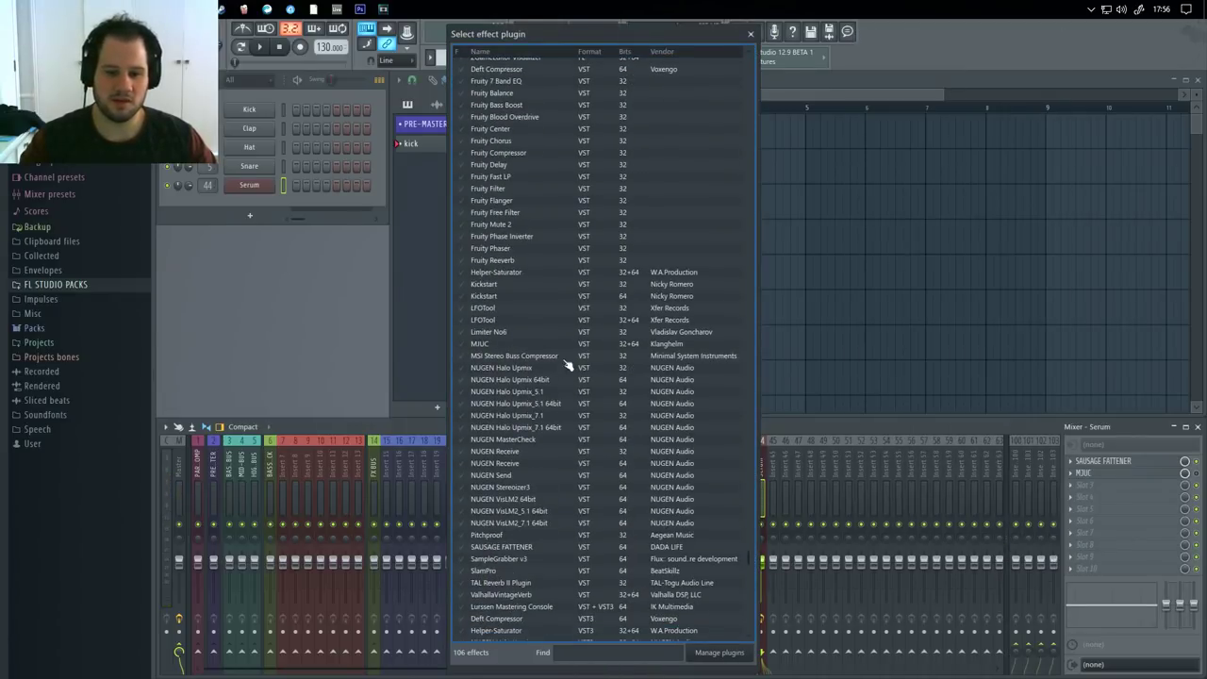
{"action": "double_click", "coordinate": [566, 363]}
{"action": "left_click_drag", "start_coordinate": [378, 204], "coordinate": [769, 172]}
Apply the Master Compressor preset to the MSI Stereo Buss Compressor, slightly lower the Master track's volume fader, and close the compressor
{"action": "left_click", "coordinate": [625, 171]}
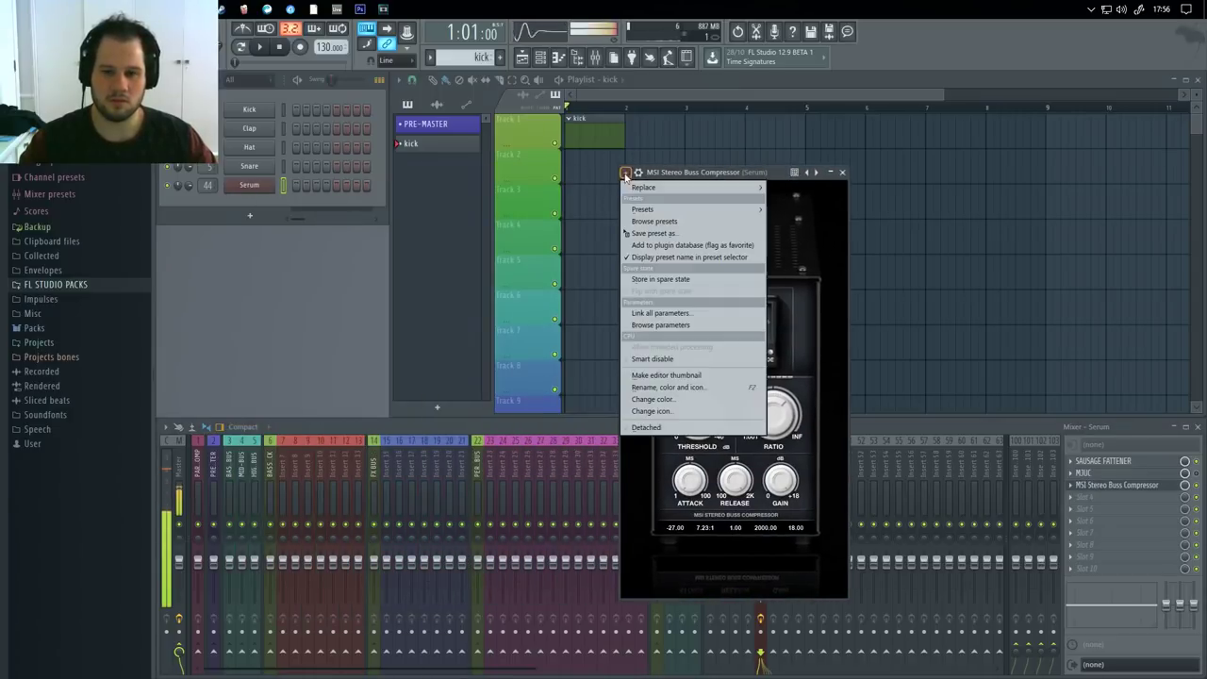
{"action": "mouse_move", "coordinate": [721, 216]}
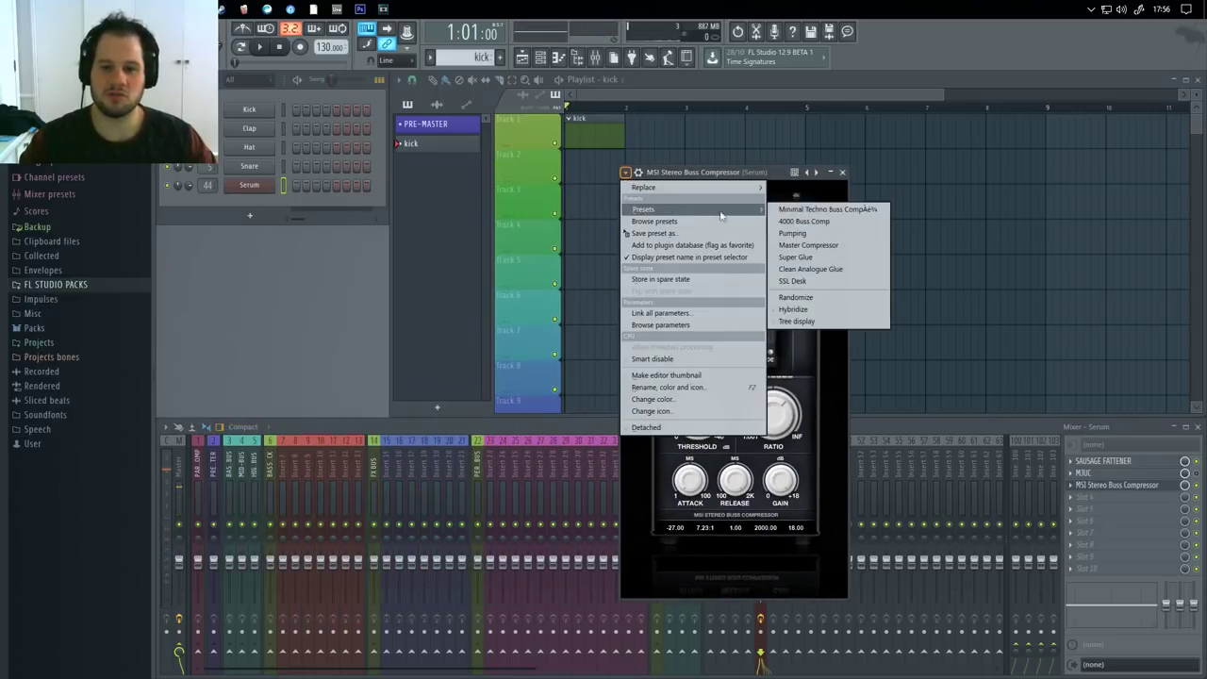
{"action": "left_click", "coordinate": [823, 245]}
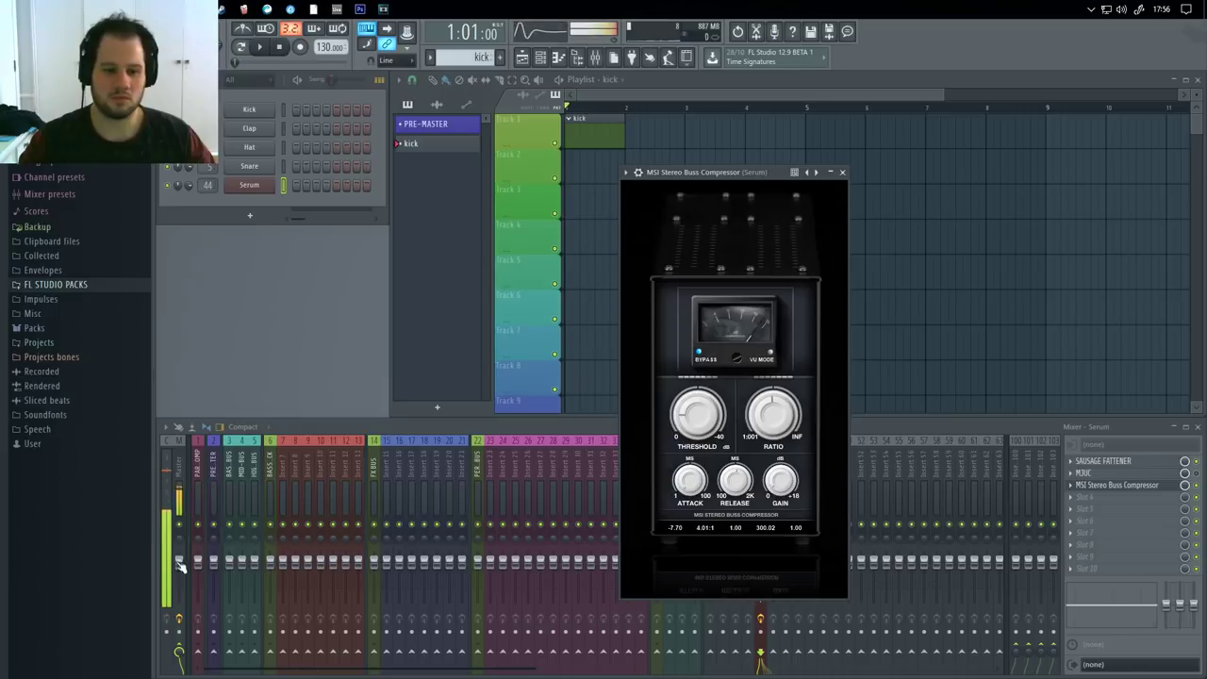
{"action": "left_click_drag", "start_coordinate": [180, 563], "coordinate": [180, 572]}
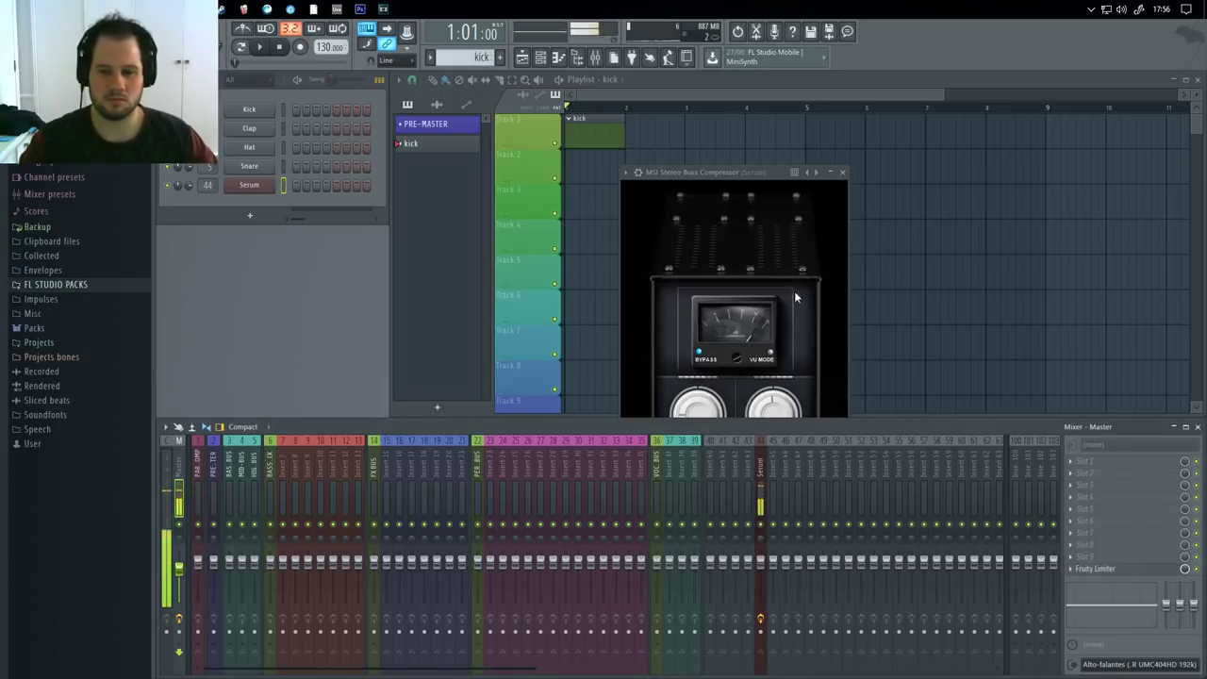
{"action": "left_click", "coordinate": [844, 174]}
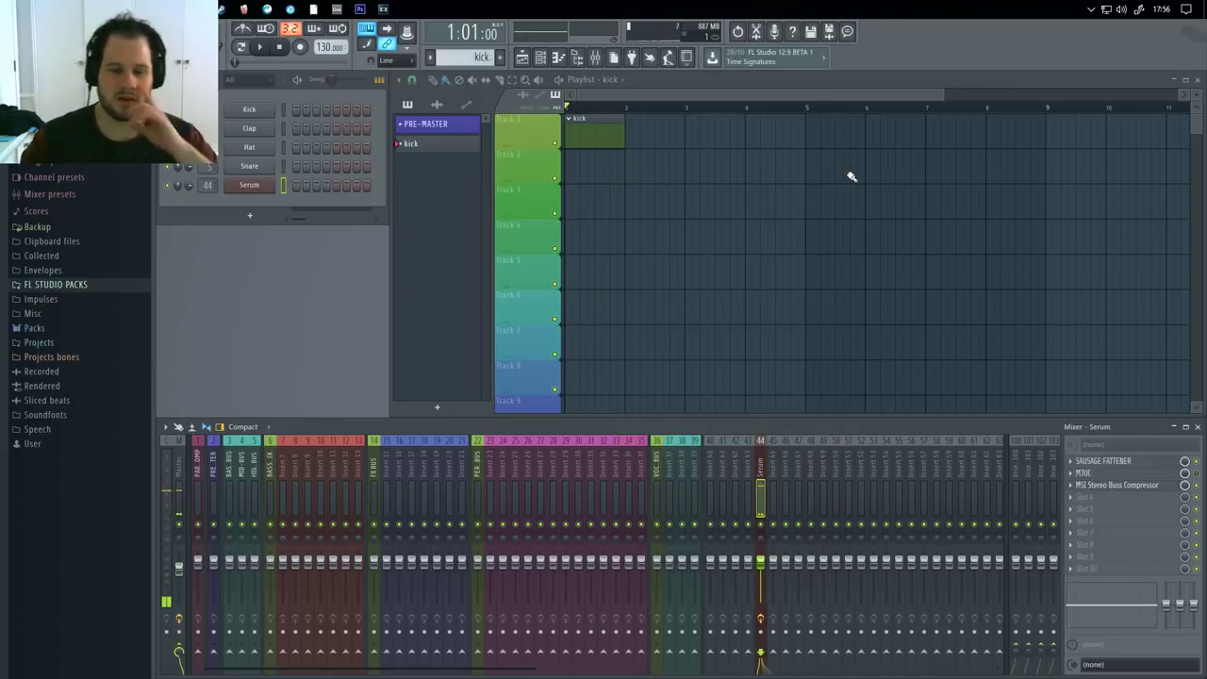
Reopen the Serum channel's synth window and load the KICK Autoral preset from the User presets
{"action": "left_click", "coordinate": [251, 186]}
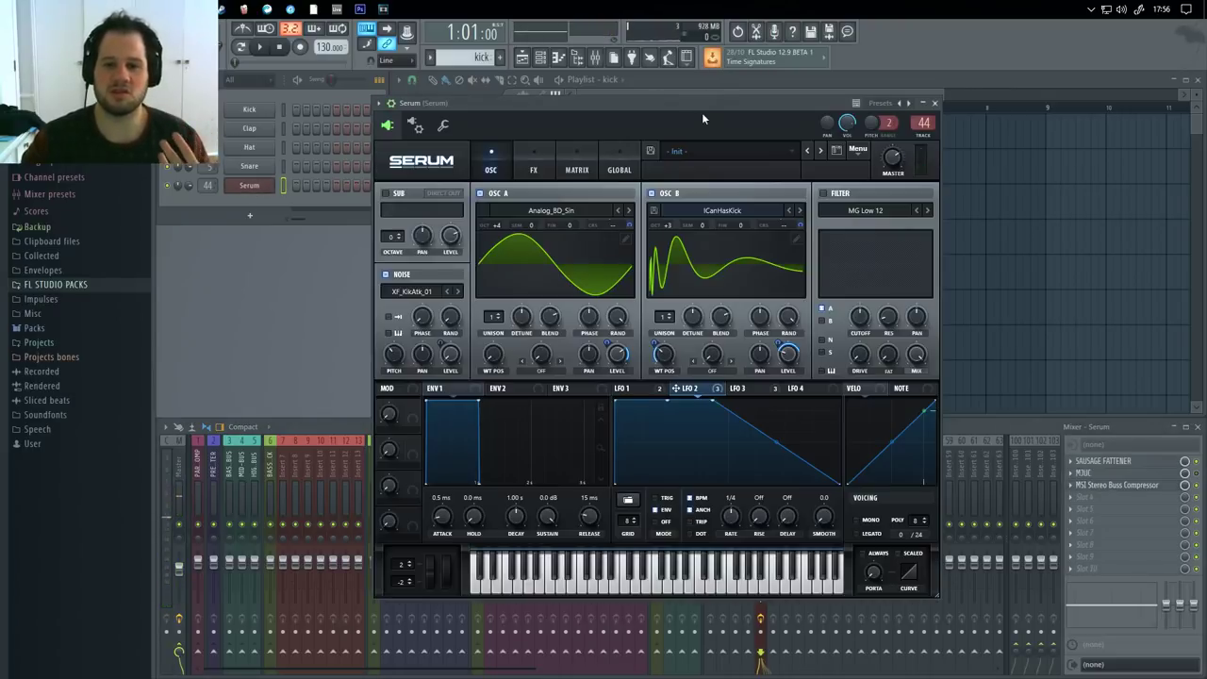
{"action": "left_click_drag", "start_coordinate": [701, 112], "coordinate": [769, 137]}
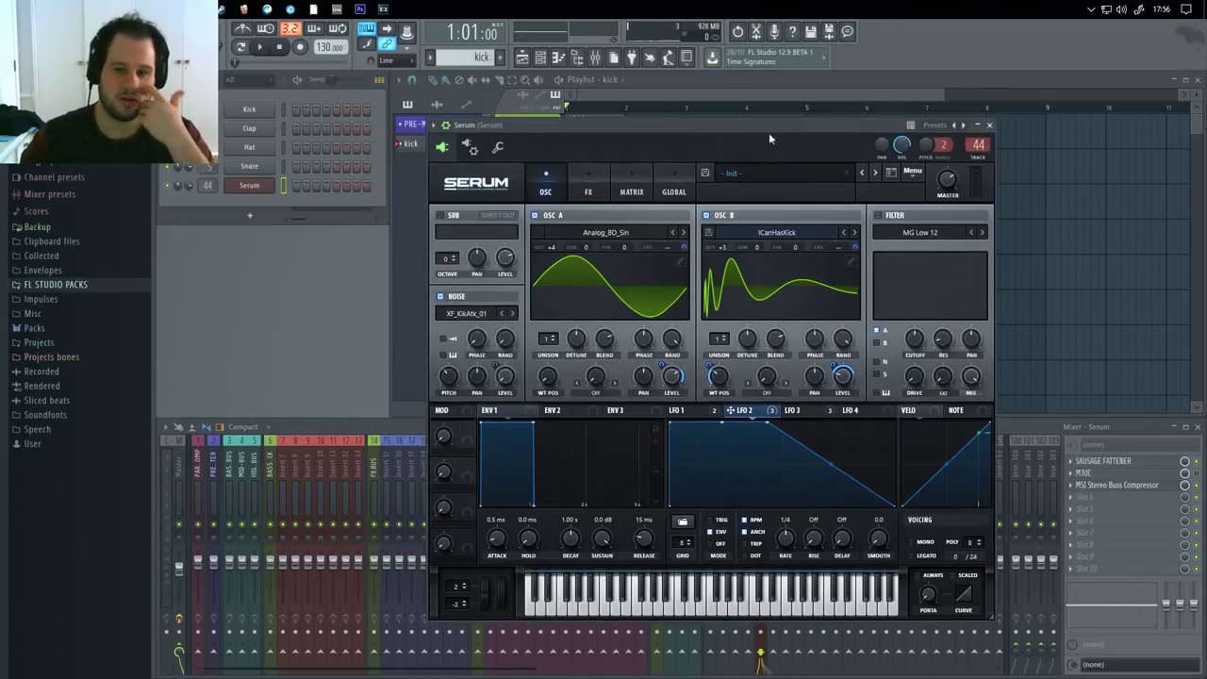
{"action": "left_click", "coordinate": [807, 175]}
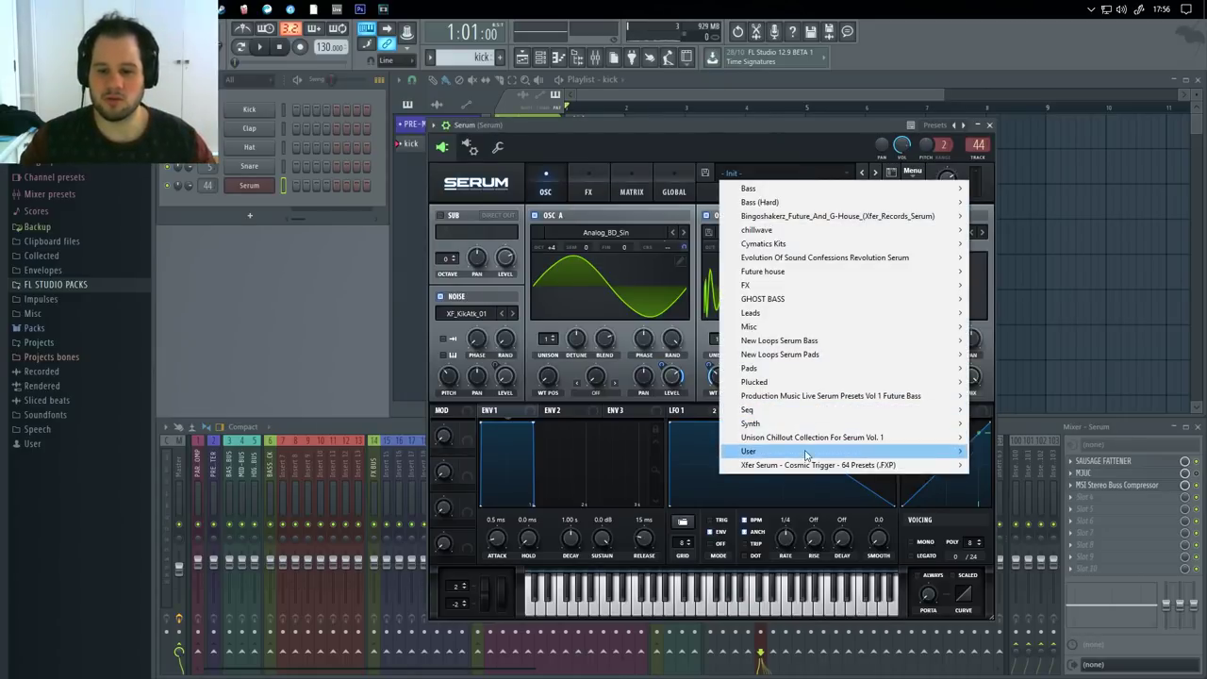
{"action": "mouse_move", "coordinate": [809, 453]}
{"action": "left_click", "coordinate": [987, 452]}
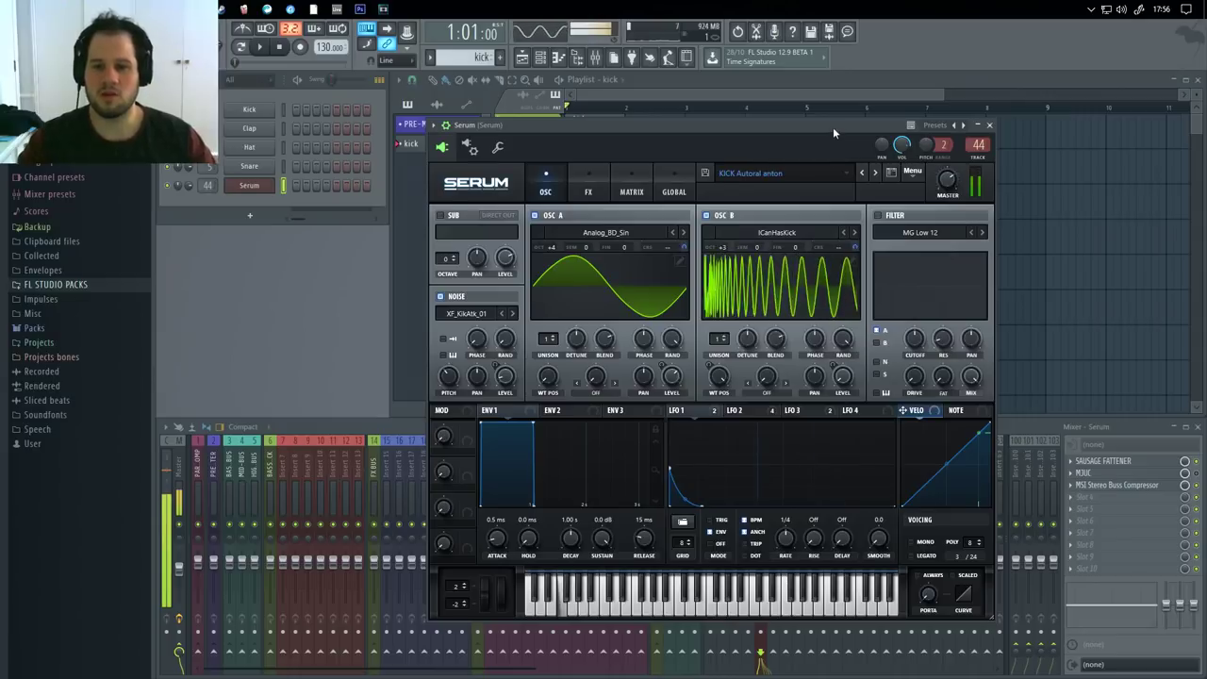
{"action": "left_click_drag", "start_coordinate": [833, 126], "coordinate": [824, 123]}
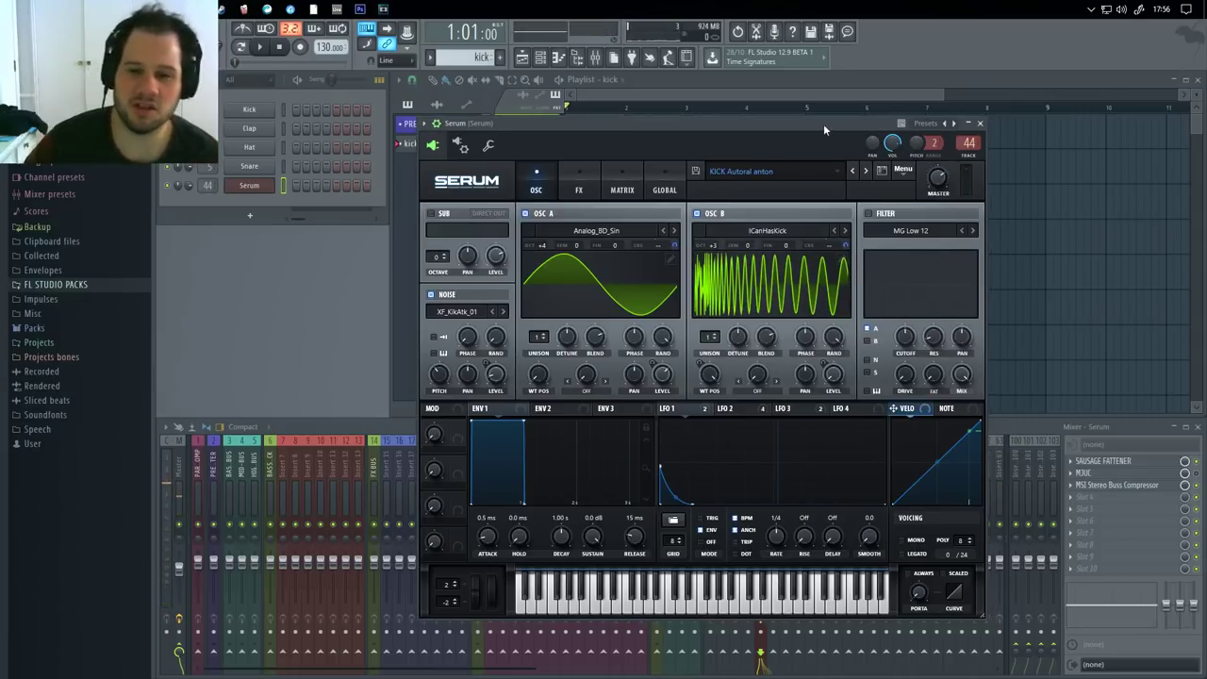